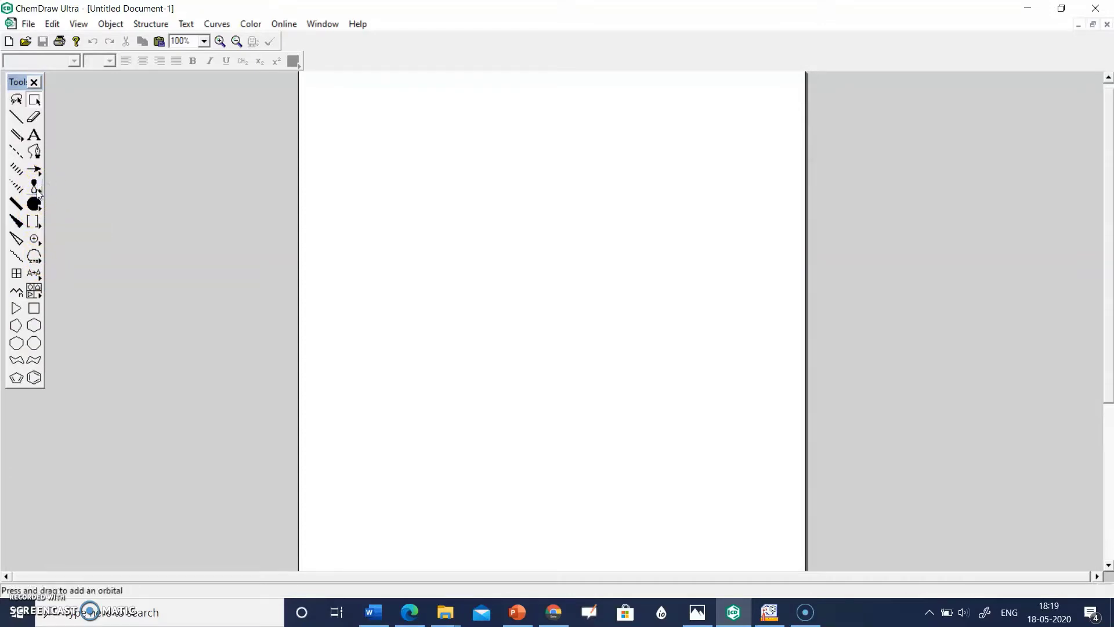
- Examine the available orbital tools, drawing elements and template categories such as Amino Acids, Bicyclics, DNA Templates and Special Characters
click(40, 190)
click(40, 190)
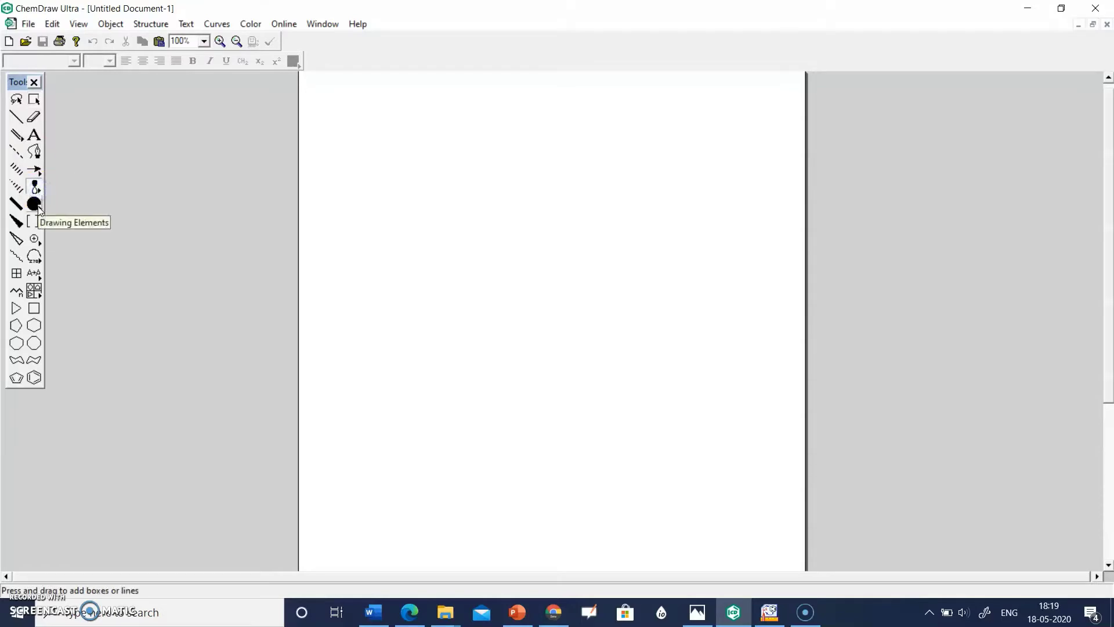
click(36, 205)
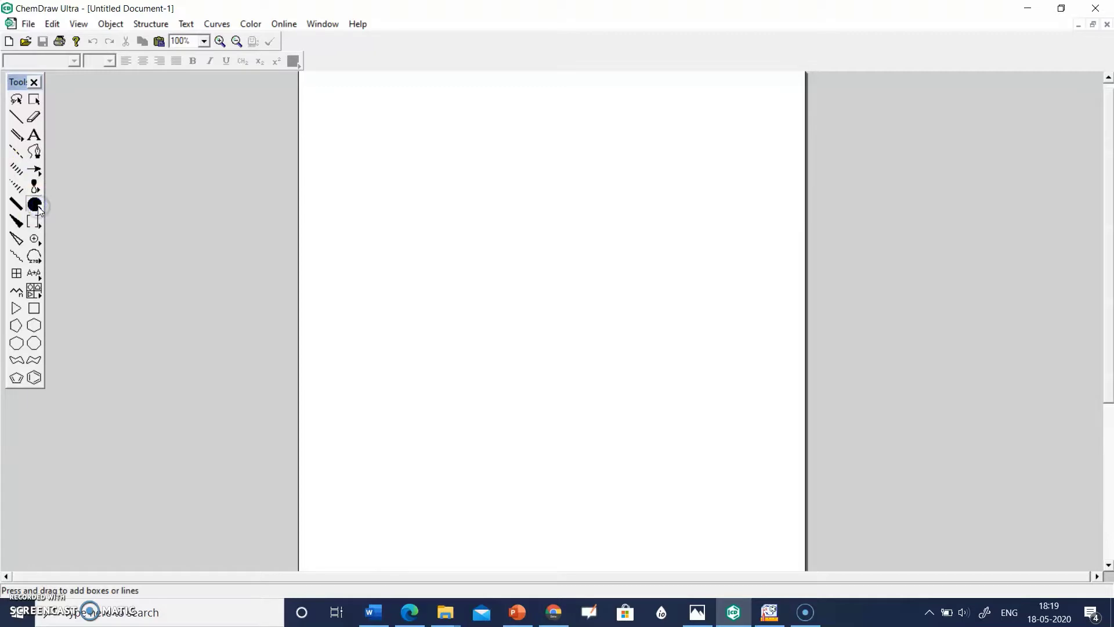
click(36, 206)
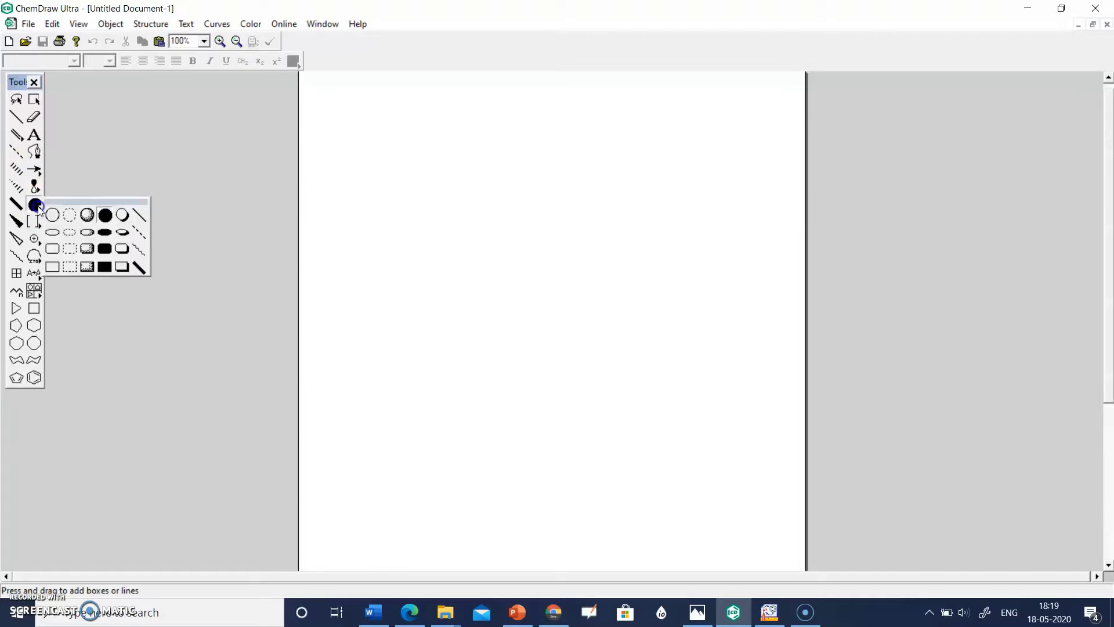
click(40, 296)
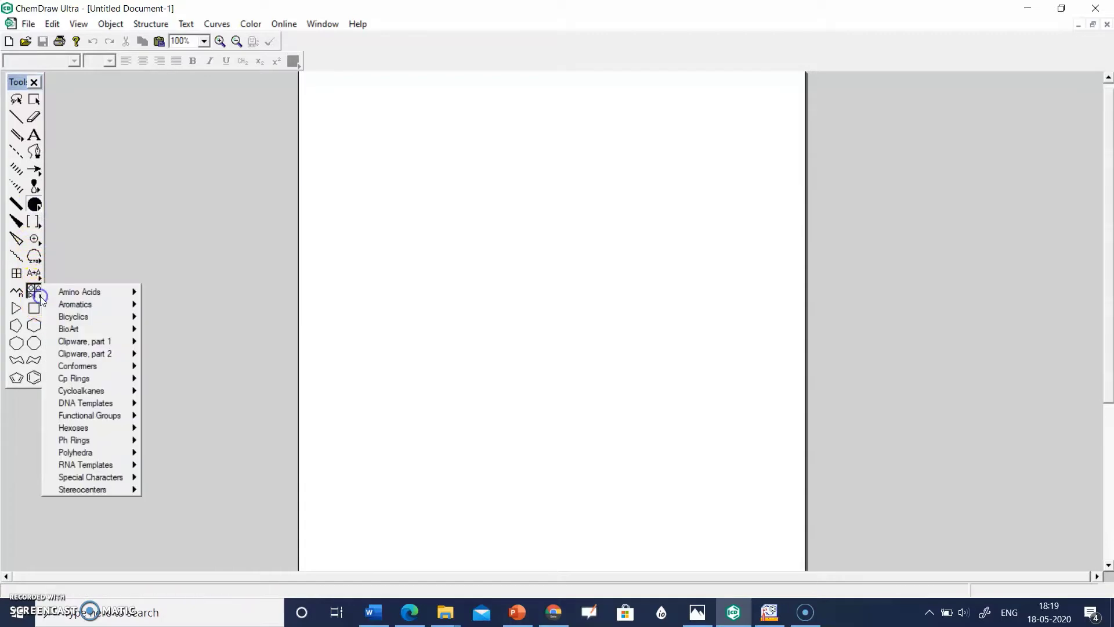
mouse_move(73, 297)
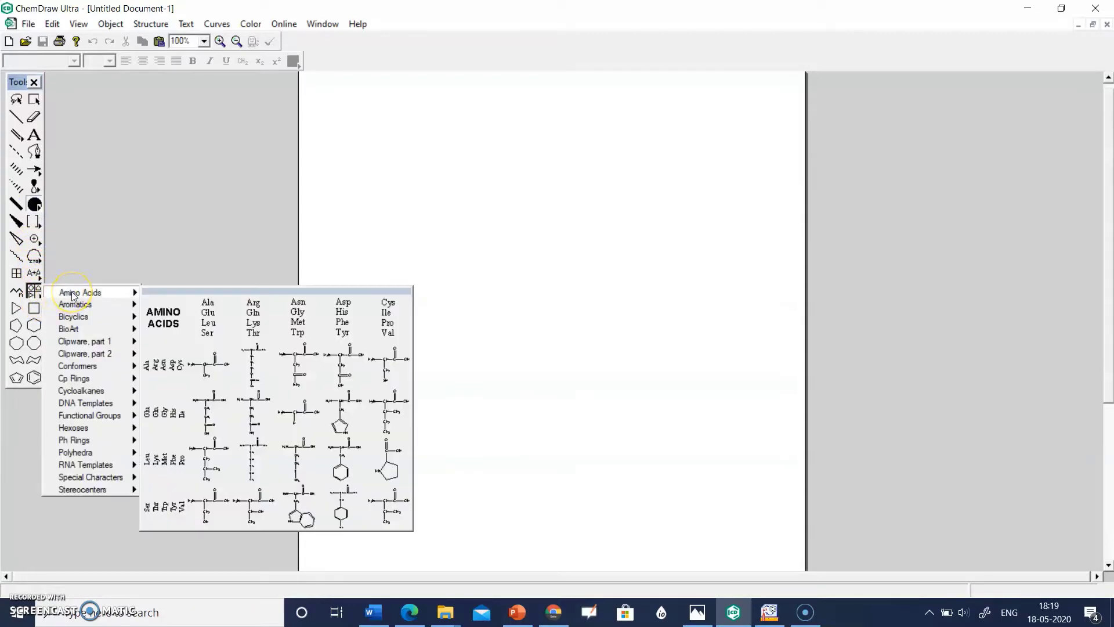
mouse_move(79, 321)
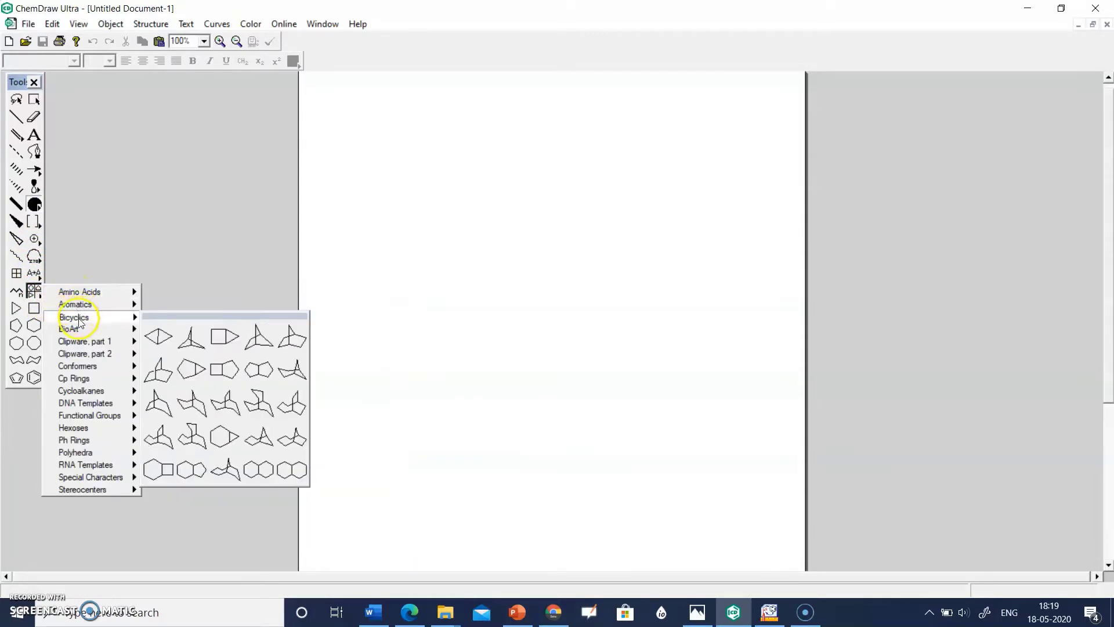
mouse_move(87, 405)
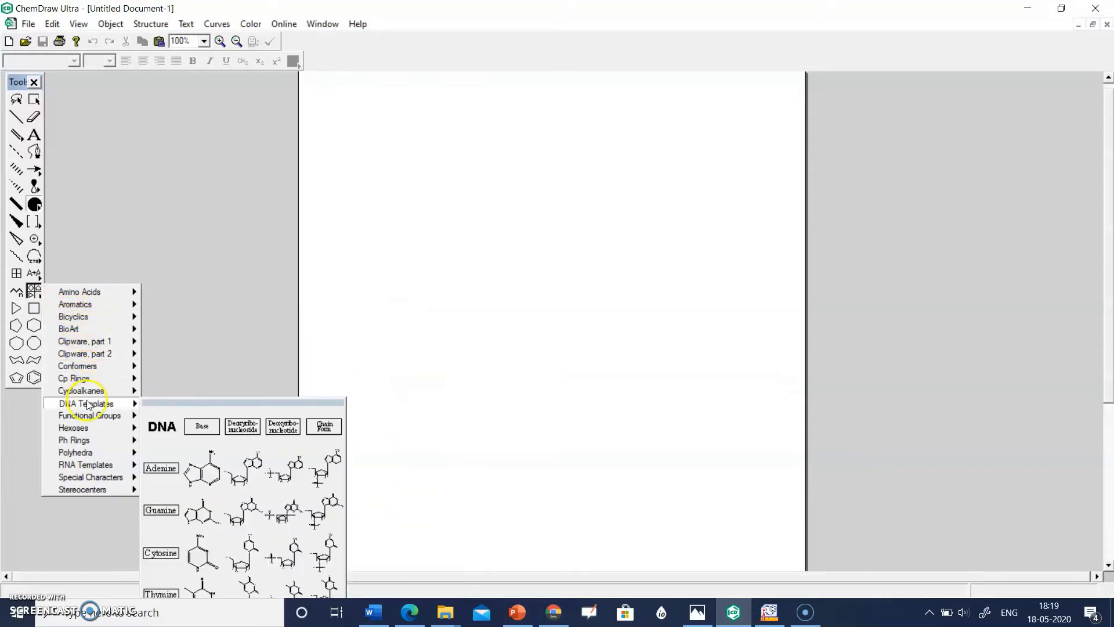
mouse_move(90, 477)
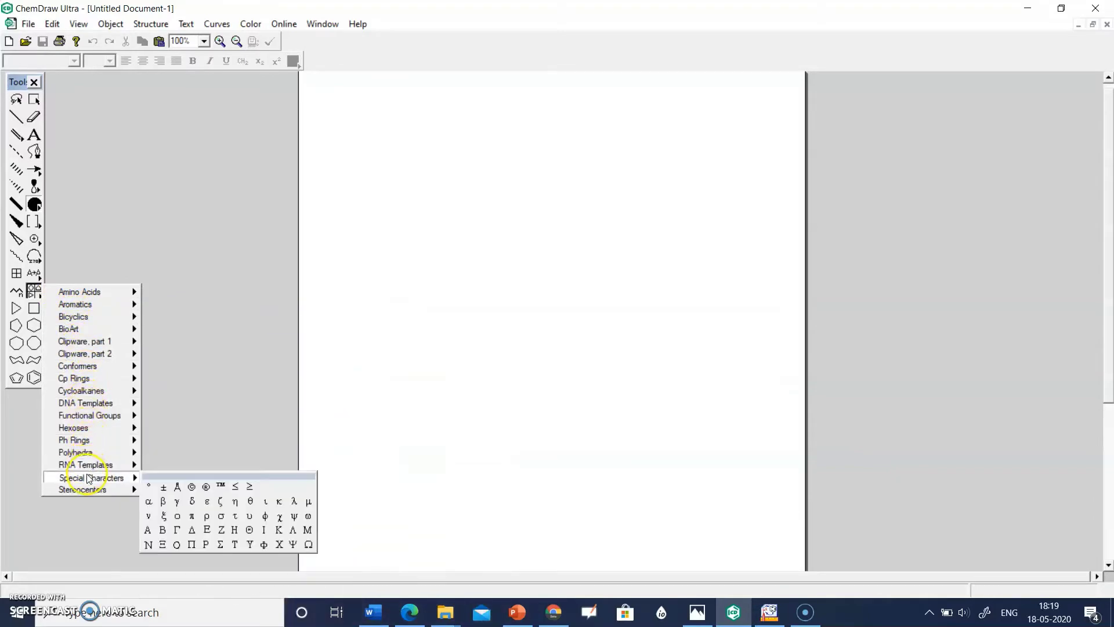
mouse_move(101, 436)
mouse_move(124, 478)
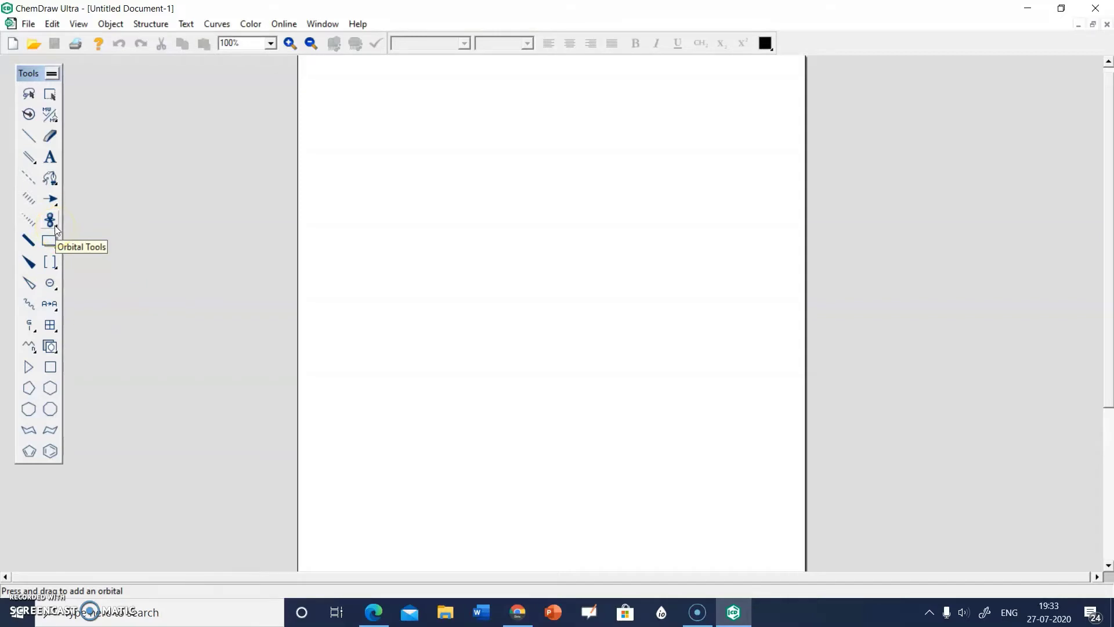
- Place a shaded two-lobed orbital with a central ring on the upper part of the page
click(56, 228)
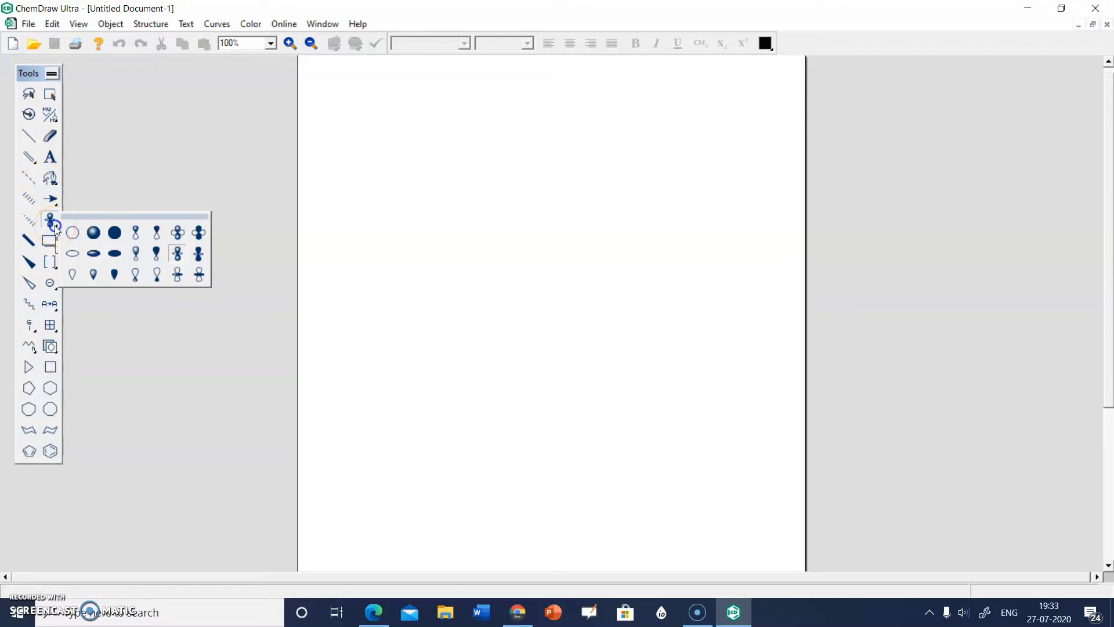
click(178, 256)
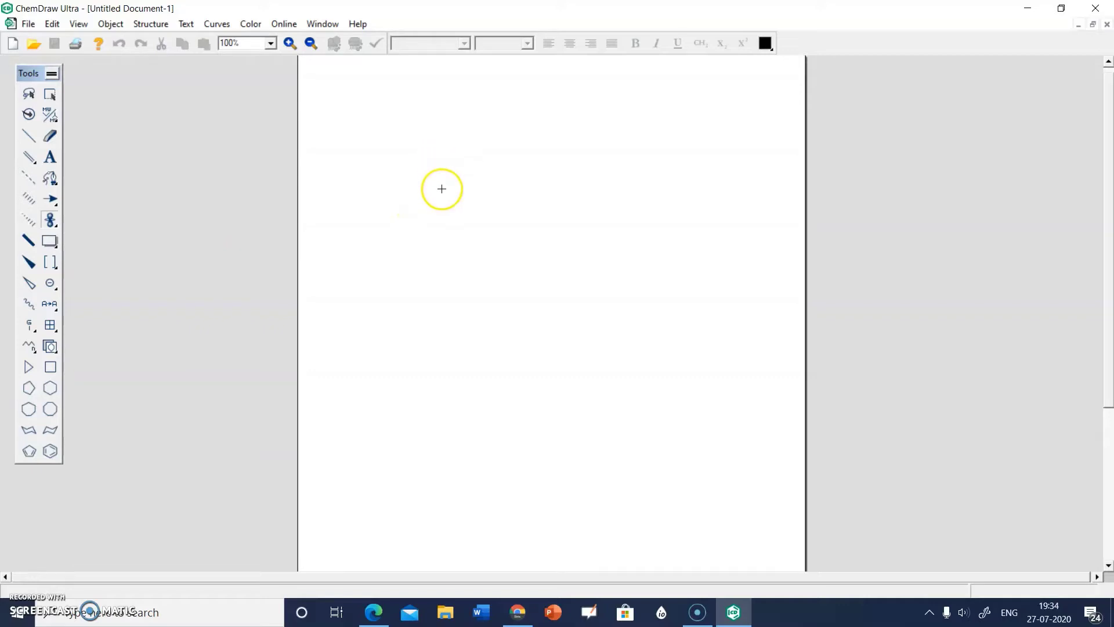
click(441, 189)
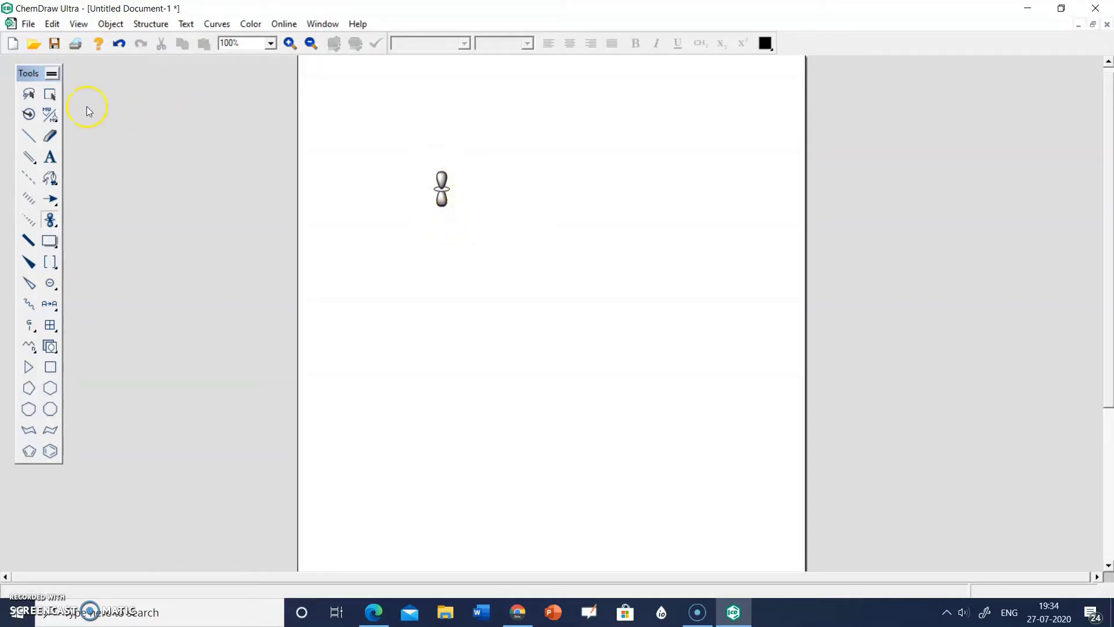
- Enlarge the orbital proportionally to nearly three times its size, without scaling the document's drawing and text settings
click(50, 94)
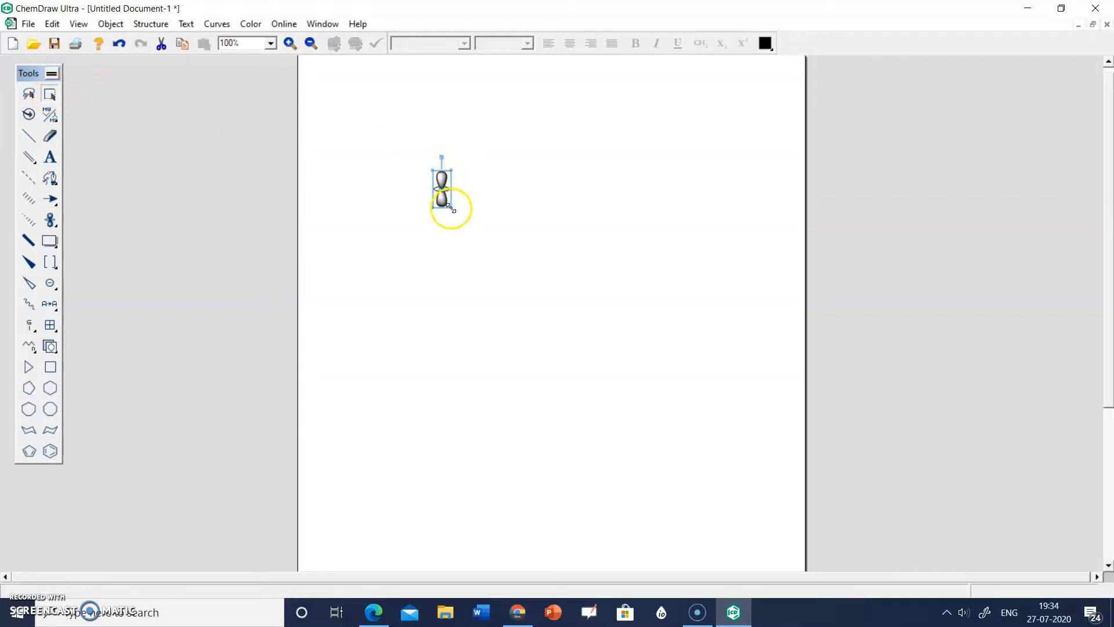
drag(451, 209, 469, 240)
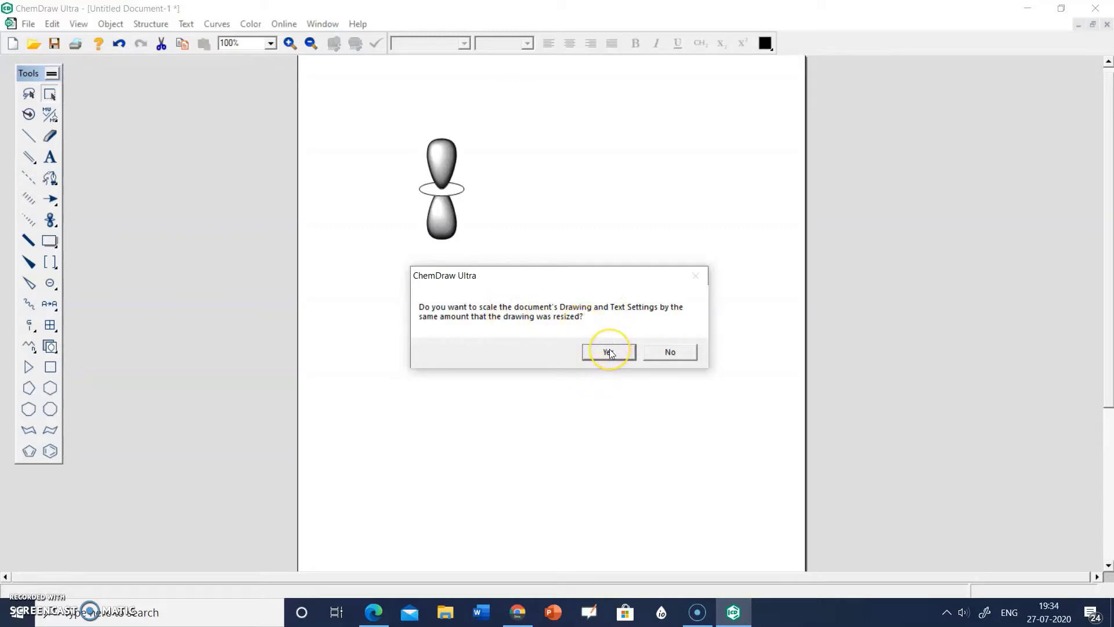
click(665, 355)
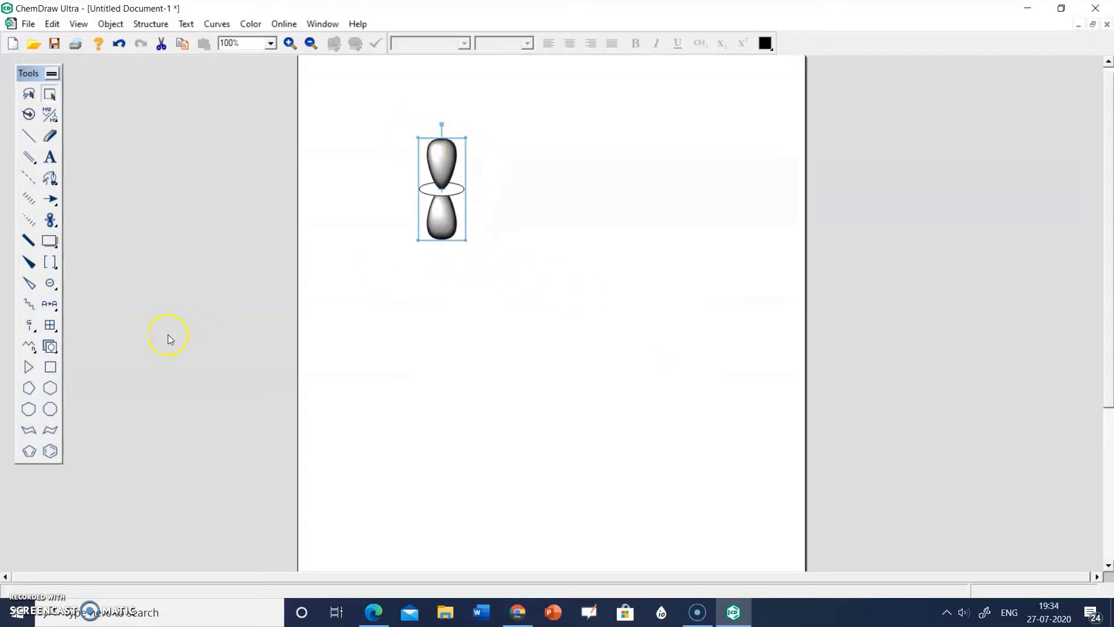
- Insert the upright long-stemmed funnel from the Clipware, part 2 templates below the orbital and shrink it
click(57, 352)
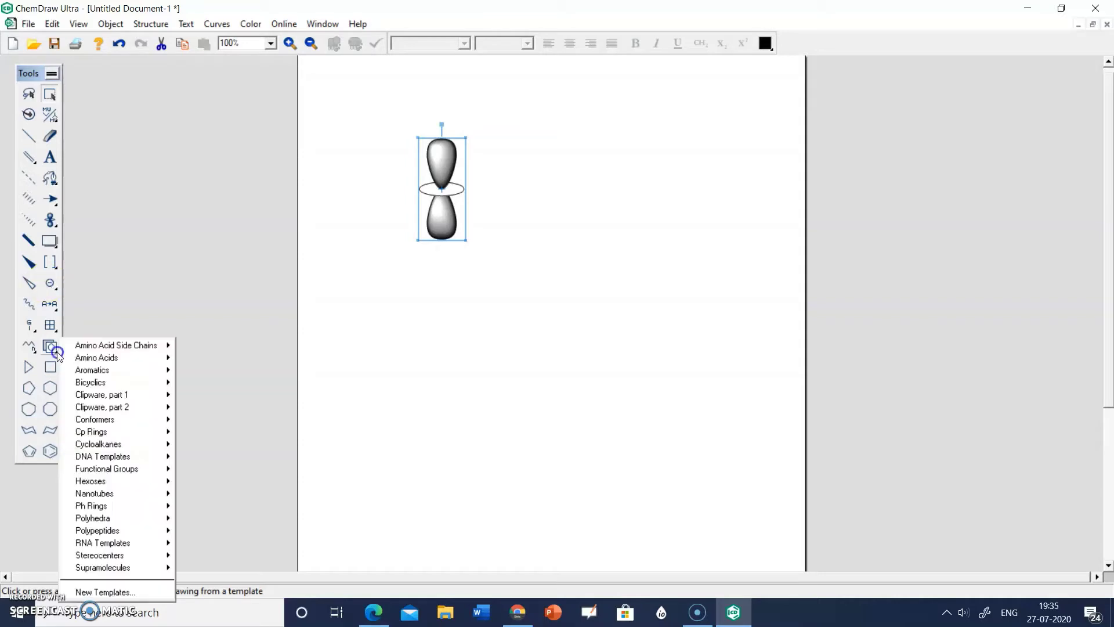
click(57, 352)
click(57, 352)
mouse_move(89, 360)
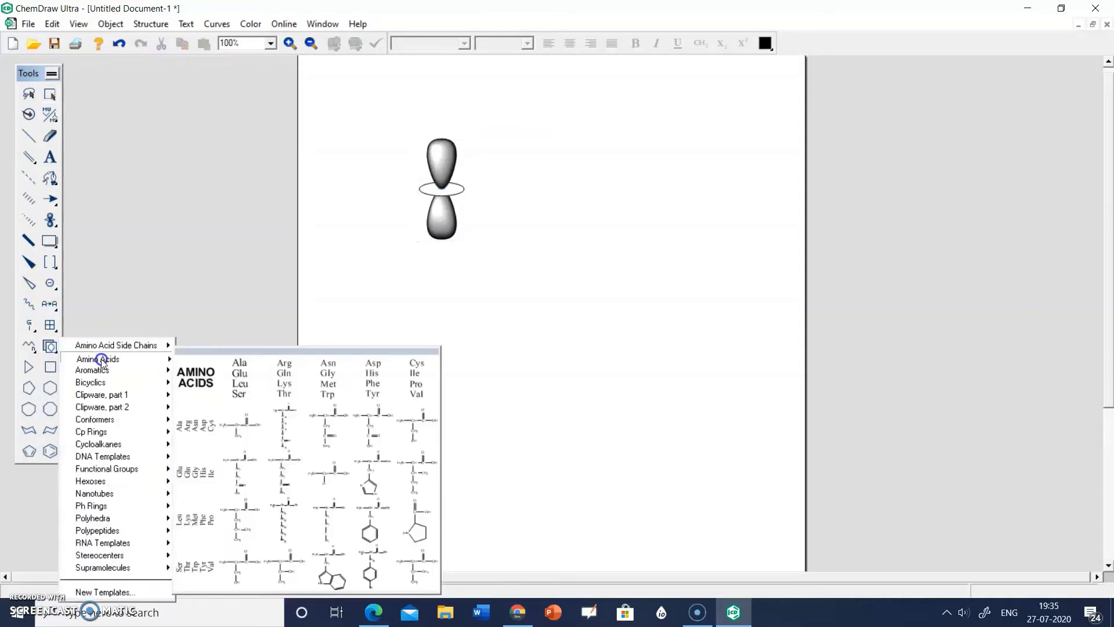
mouse_move(112, 405)
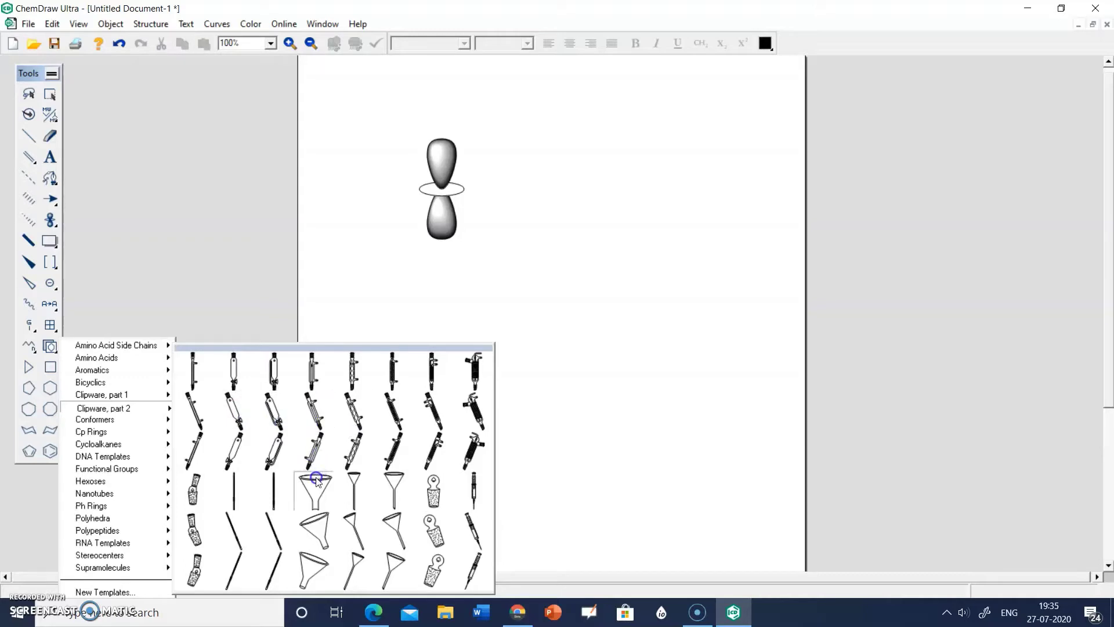
click(393, 480)
click(398, 480)
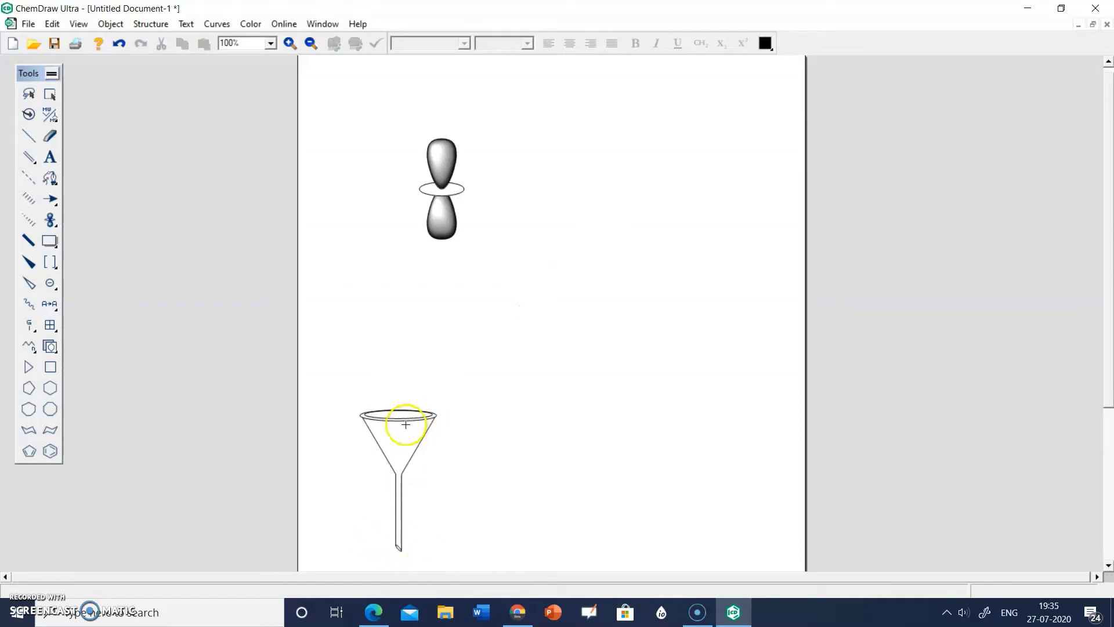
click(51, 95)
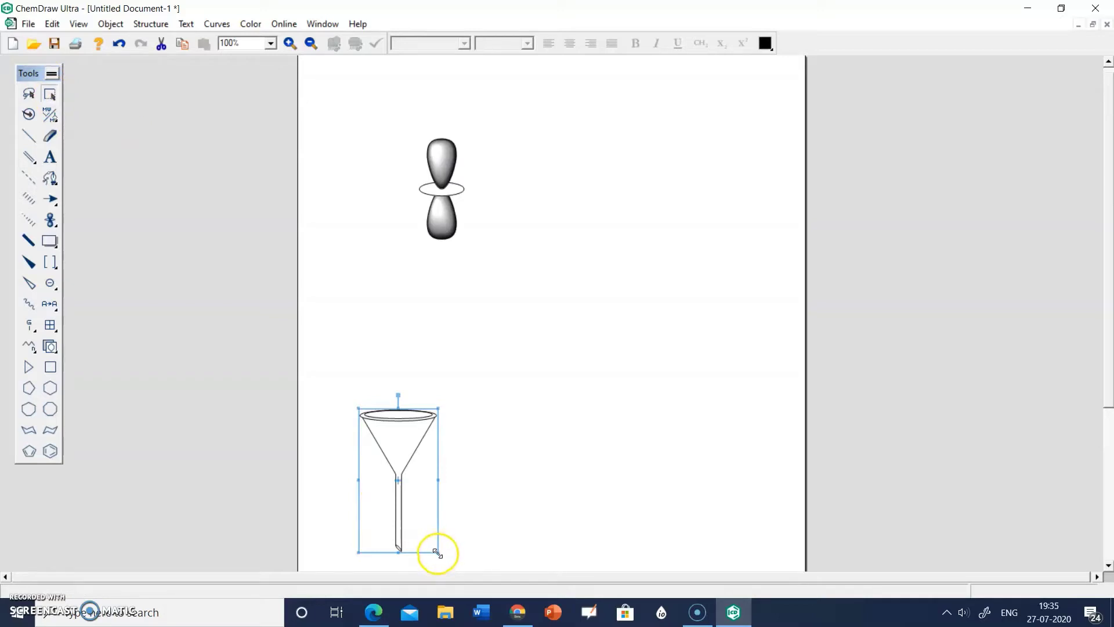
drag(437, 549, 404, 454)
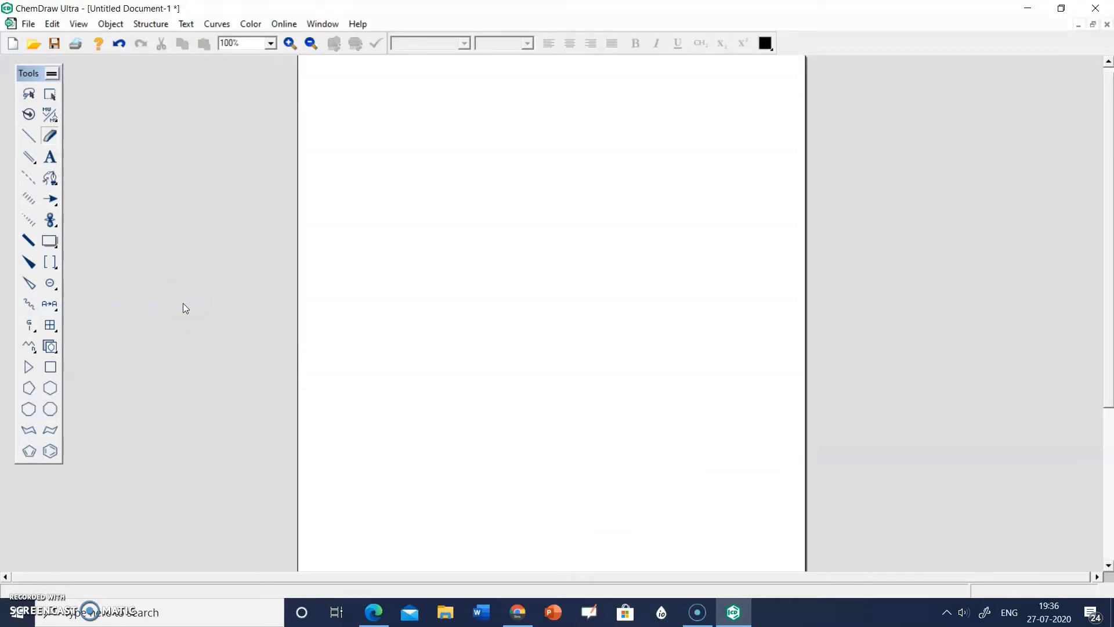
- Add the text caption "Sodium dodecyl benzene sulphonate" on the upper part of the empty page
click(467, 296)
click(50, 157)
click(386, 170)
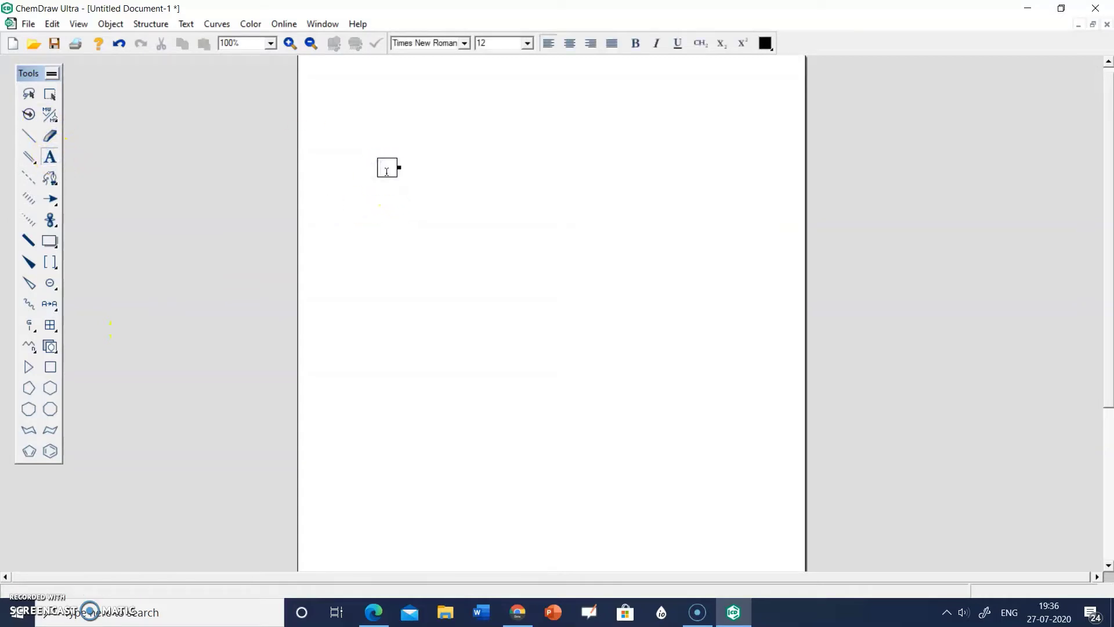
text(Sodium dode)
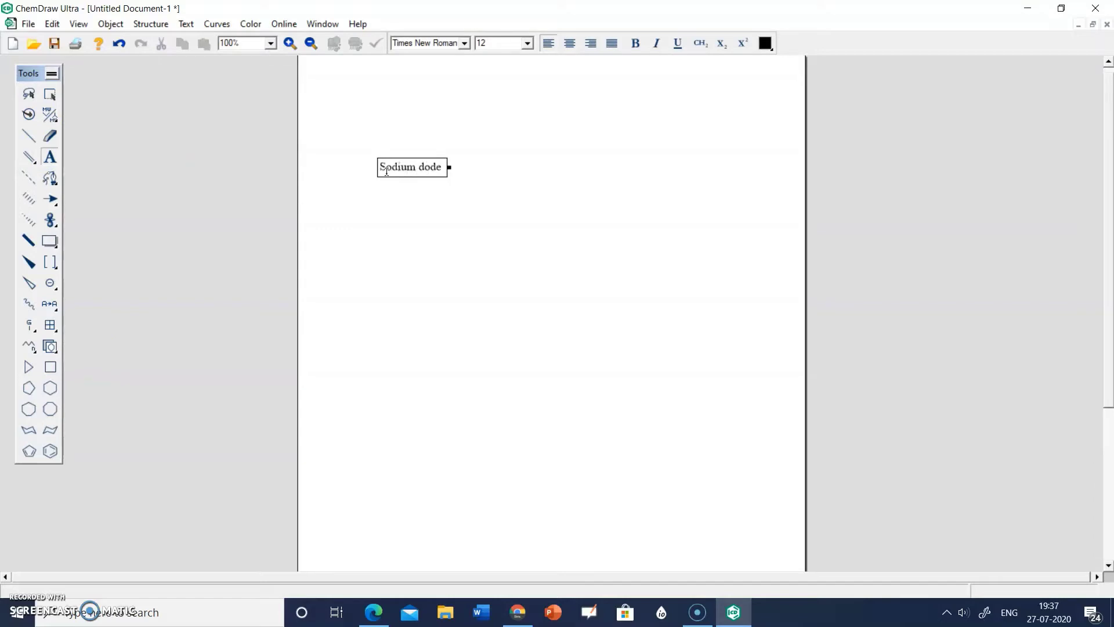
text(cyl benzene su)
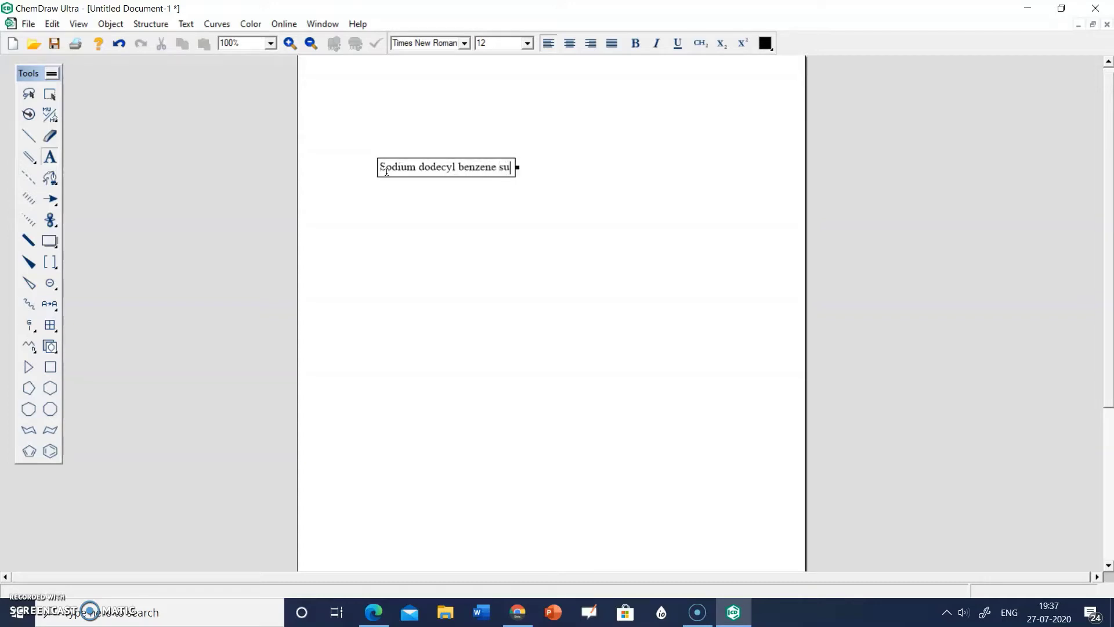
text(lphonate)
click(387, 168)
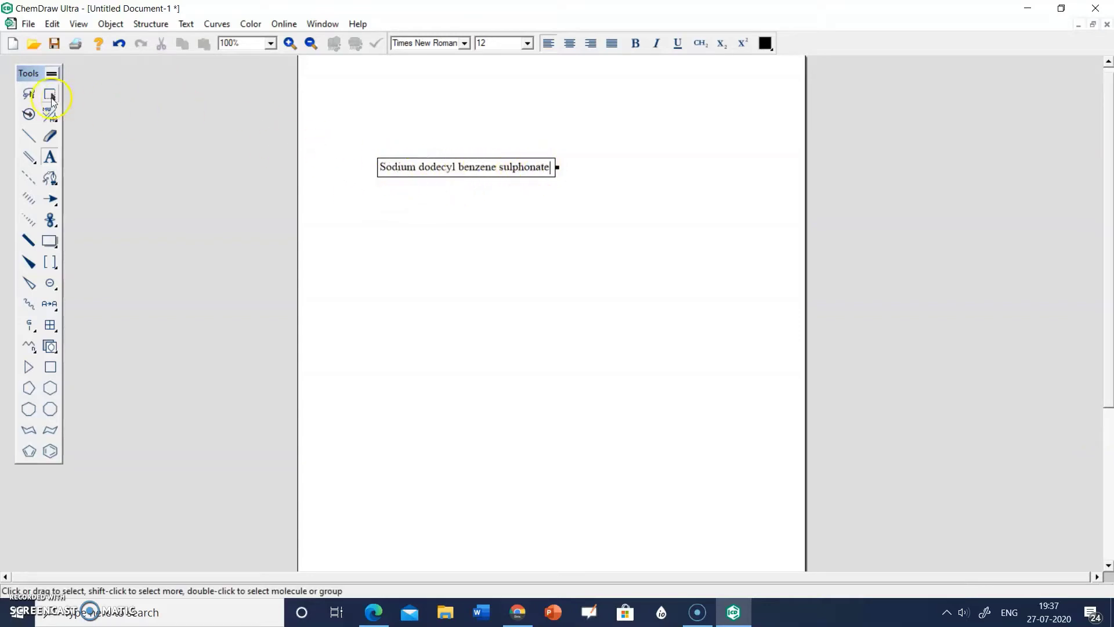
click(145, 24)
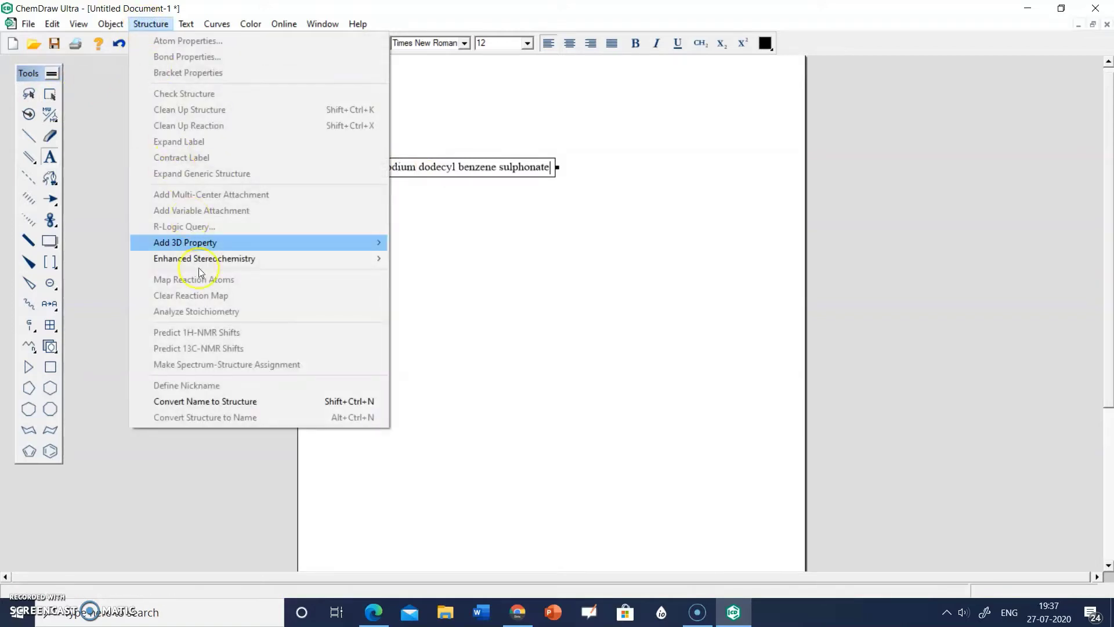
click(197, 405)
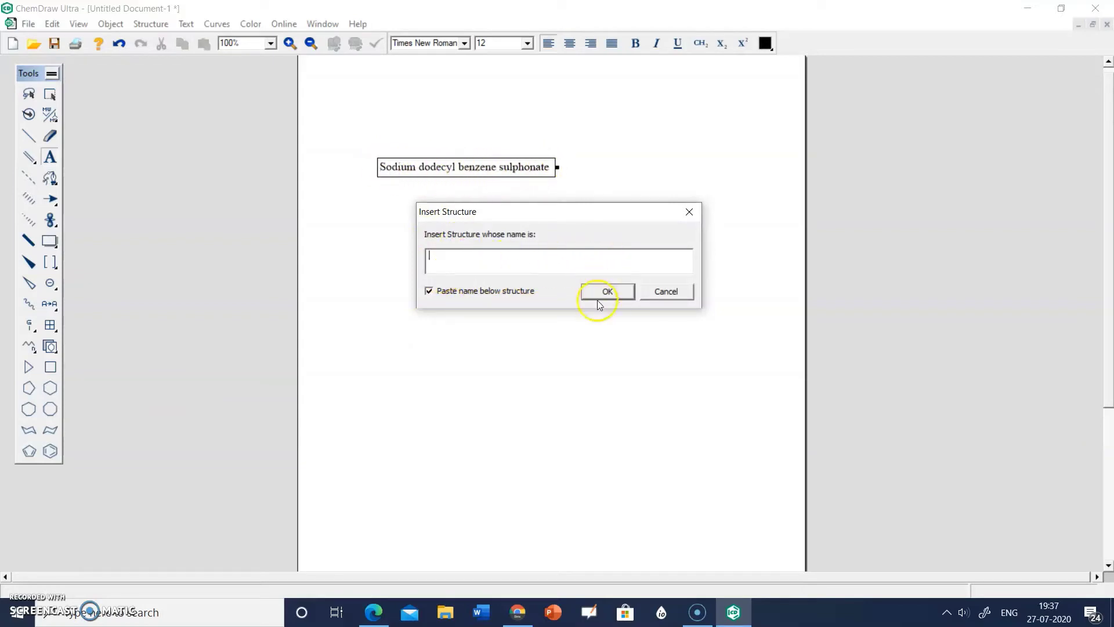
click(689, 213)
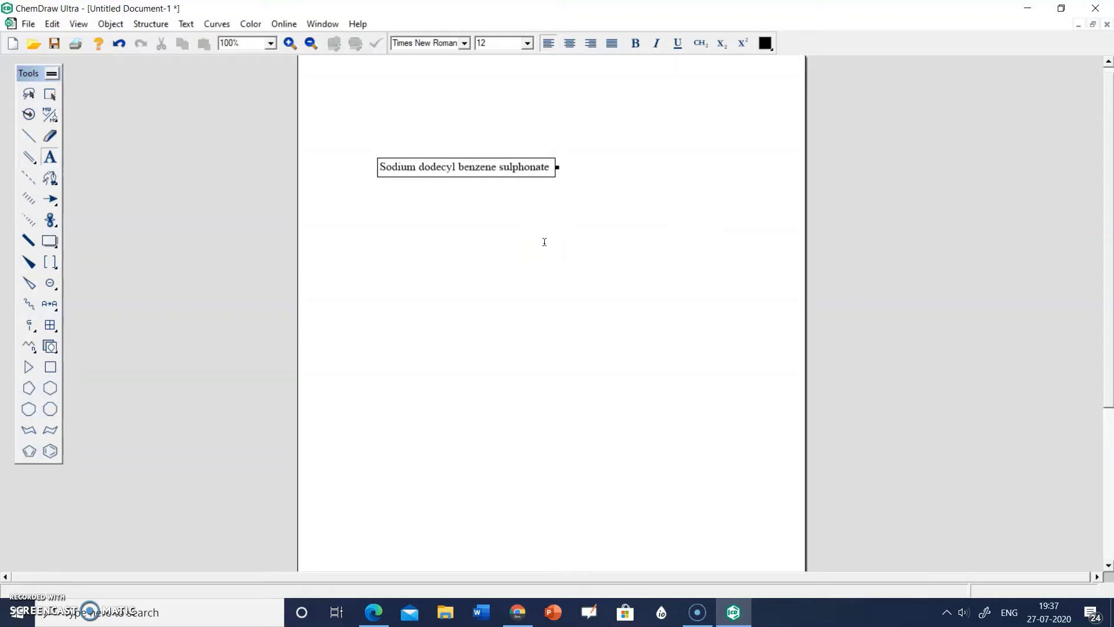
- Add a 12-atom carbon chain below the compound name
click(33, 350)
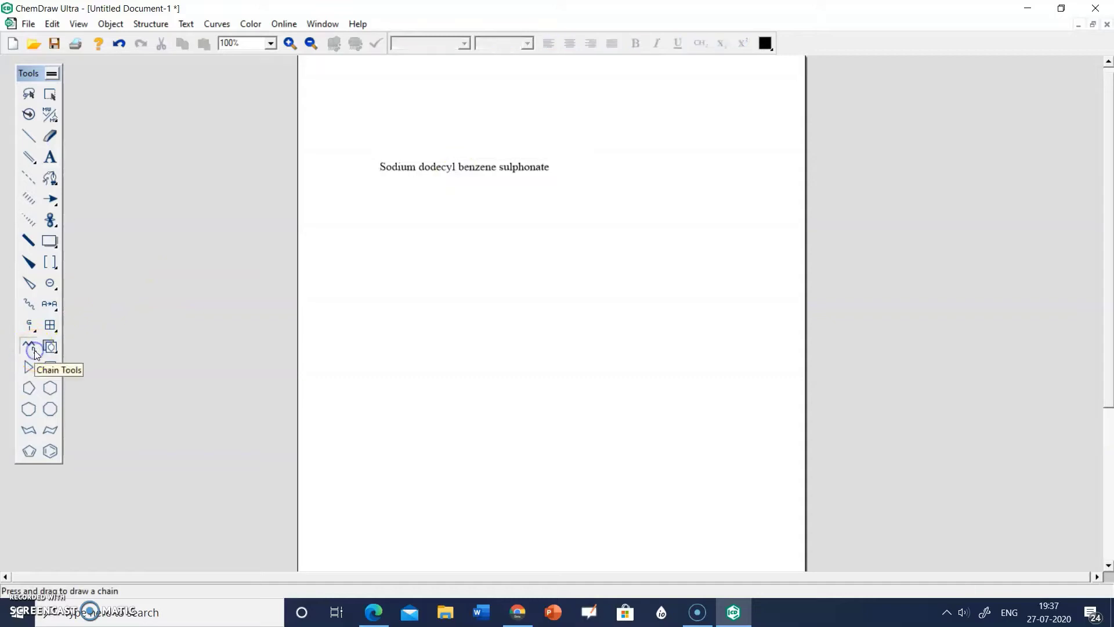
click(384, 252)
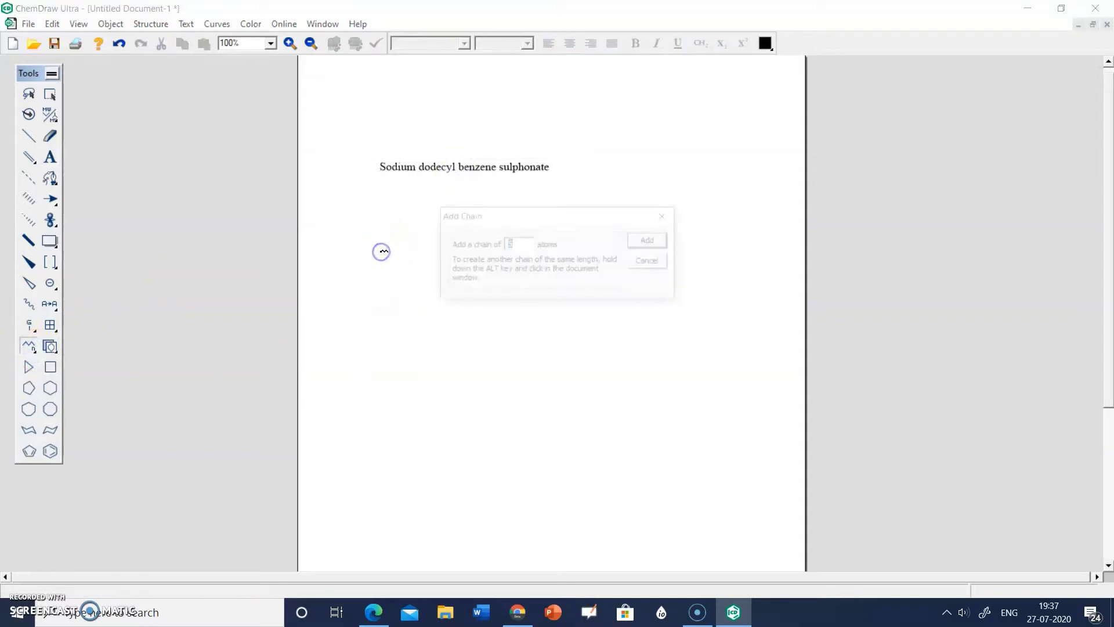
click(511, 243)
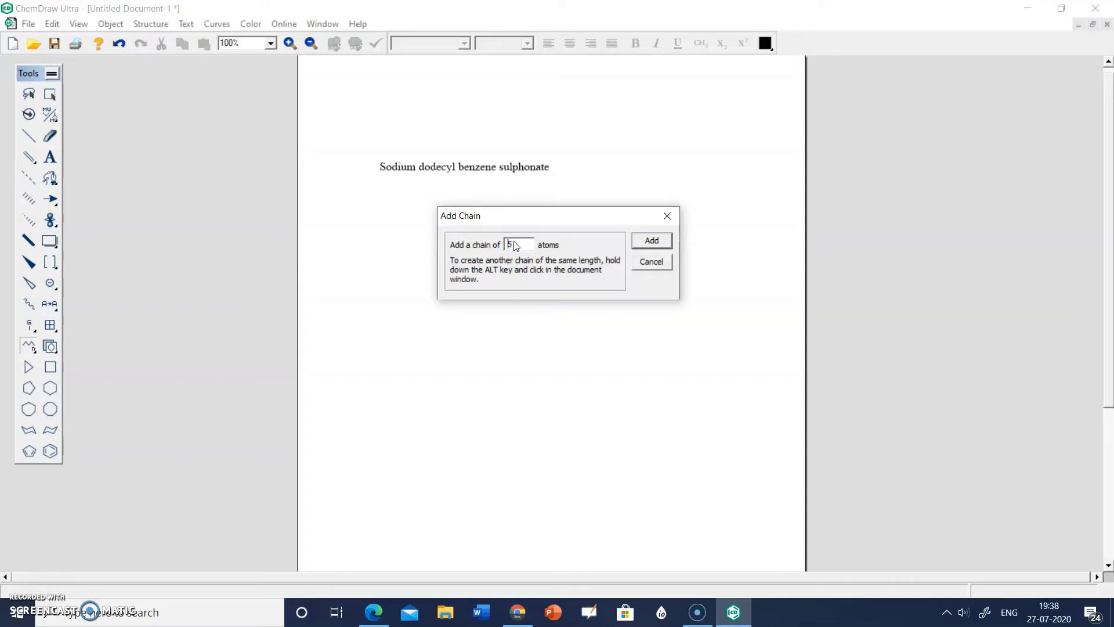
click(514, 245)
key(BackSpace)
click(648, 241)
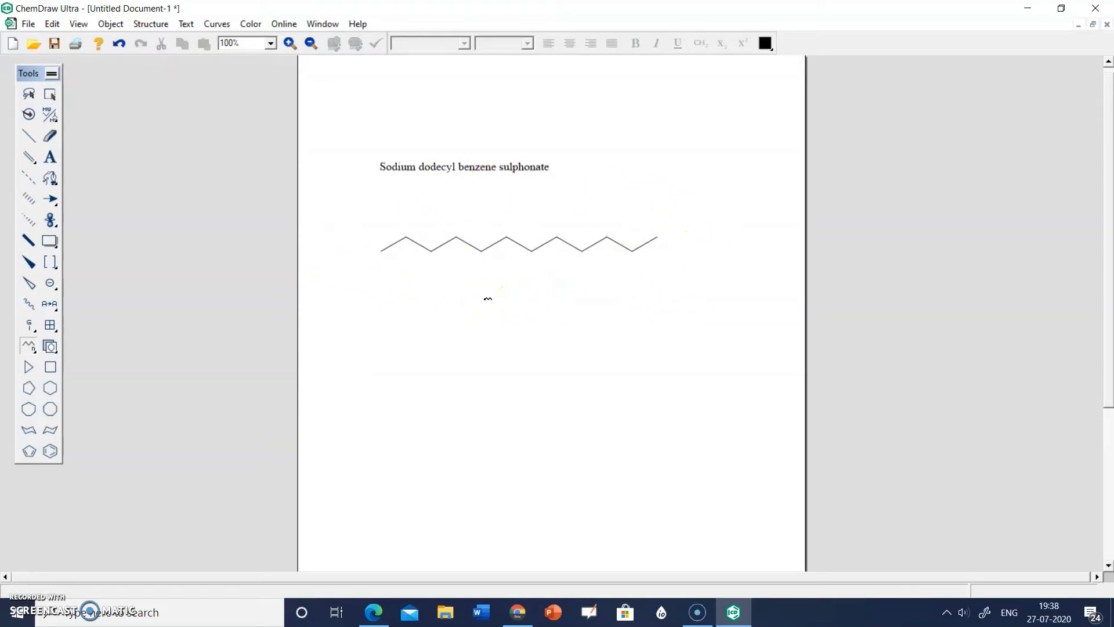
- Attach a benzene ring to the upper right end of the carbon chain
click(50, 452)
click(660, 238)
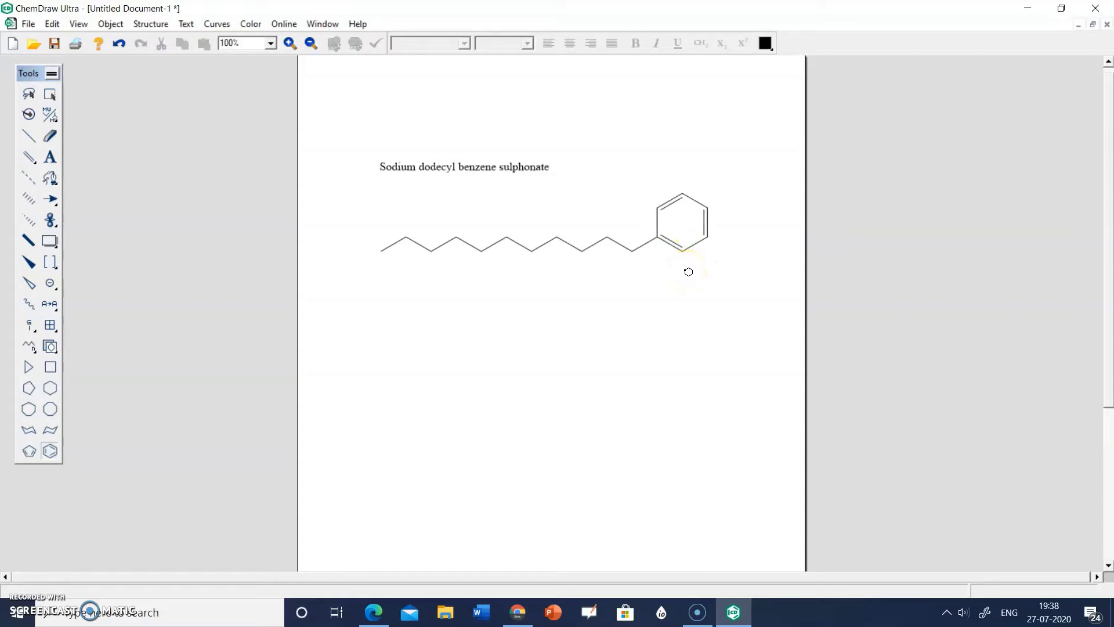
click(424, 320)
- Attach a single bond to the benzene ring's upper right corner, opposite the carbon chain, and label its free end S
click(27, 136)
click(708, 207)
click(49, 158)
click(732, 193)
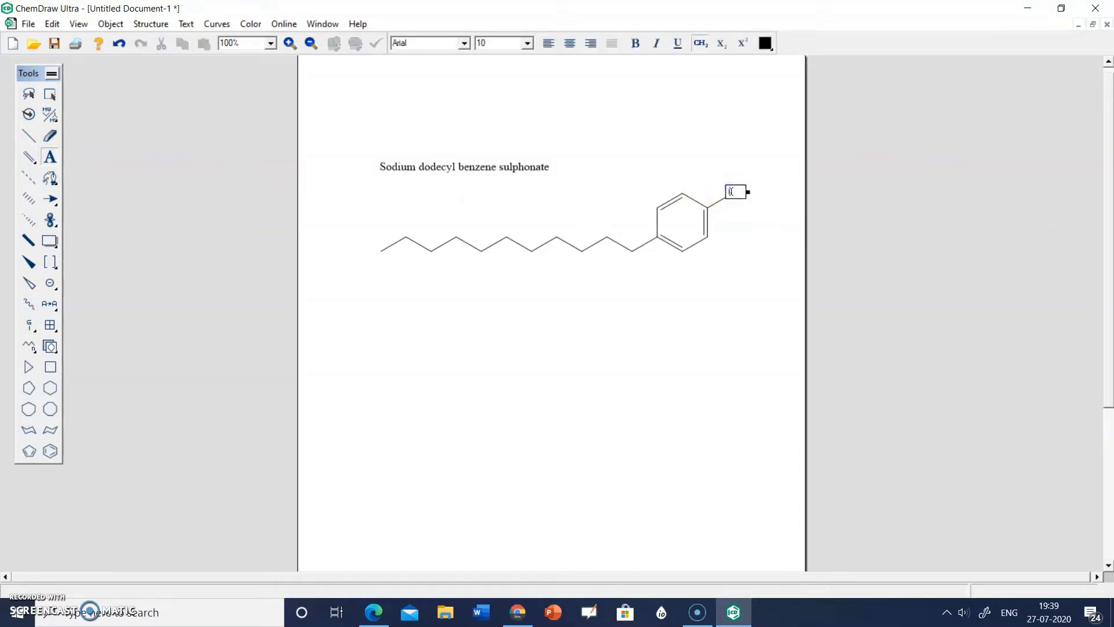
text(S)
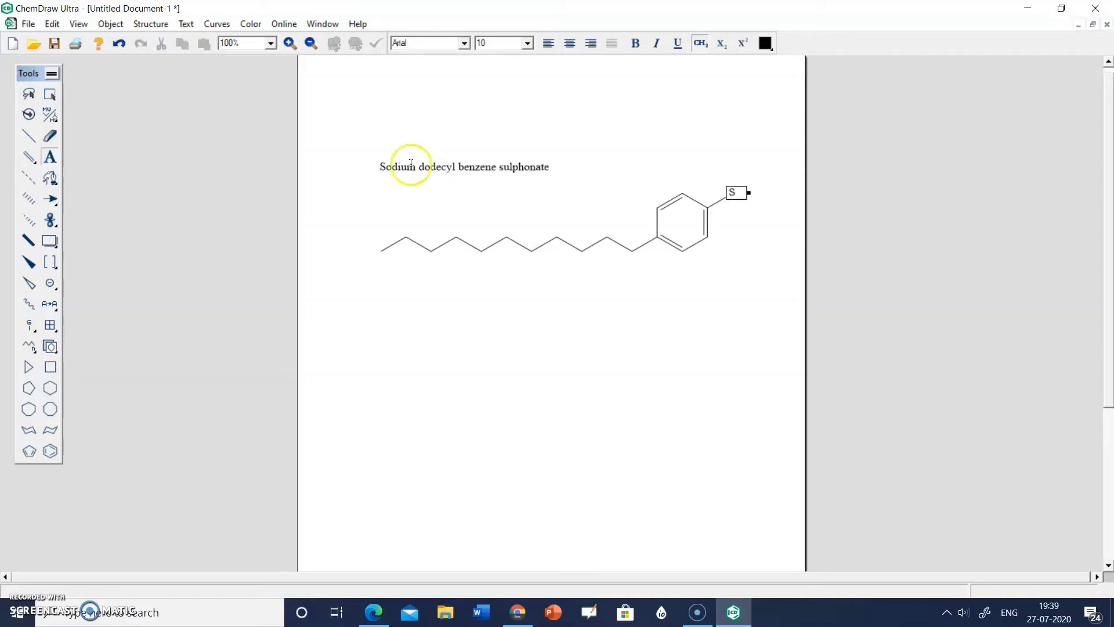
- Add two double bonds and one single solid bond to the sulphur atom
click(30, 158)
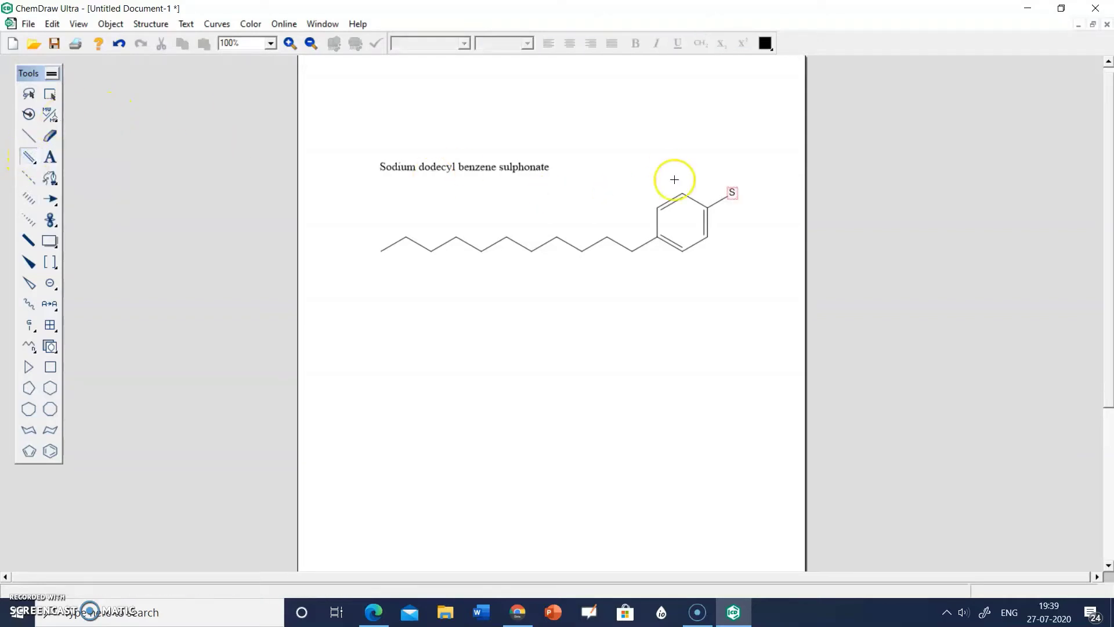
click(733, 192)
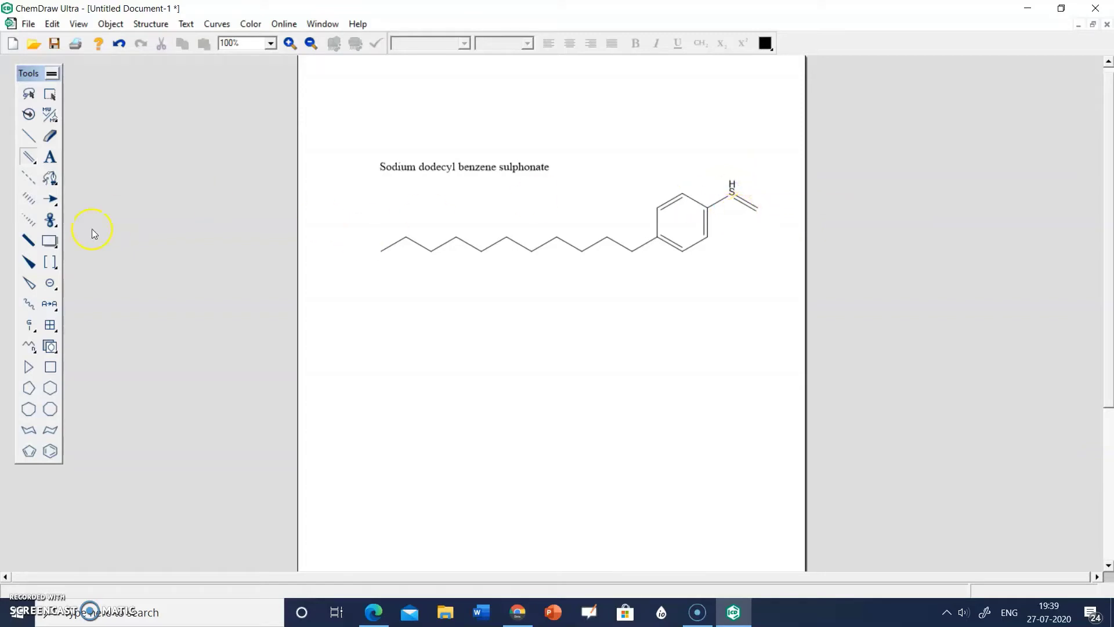
click(29, 157)
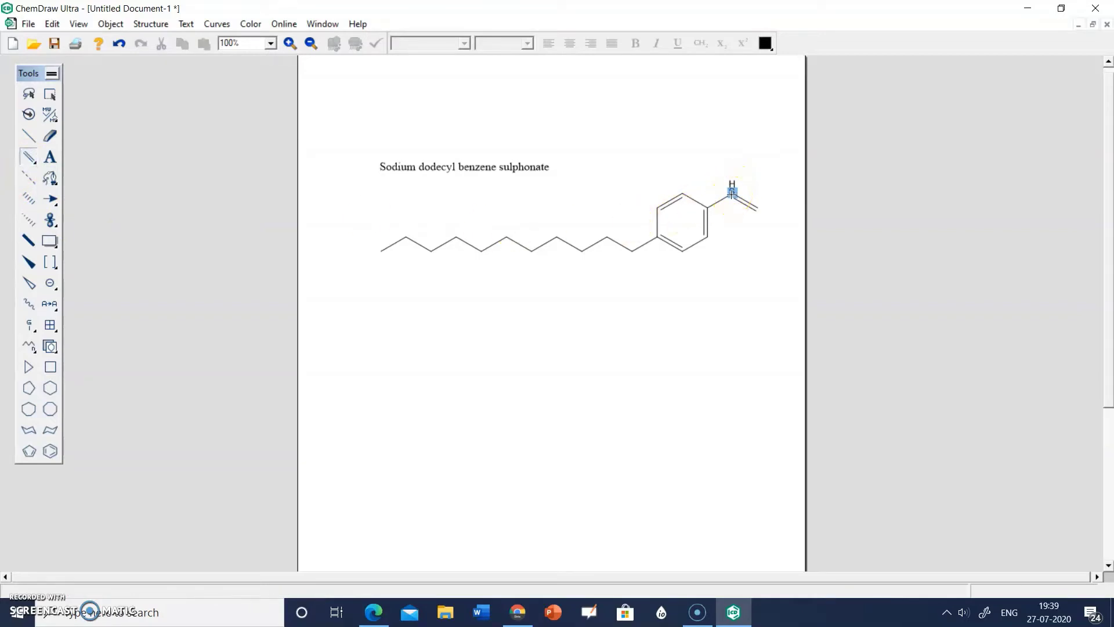
click(732, 193)
click(26, 132)
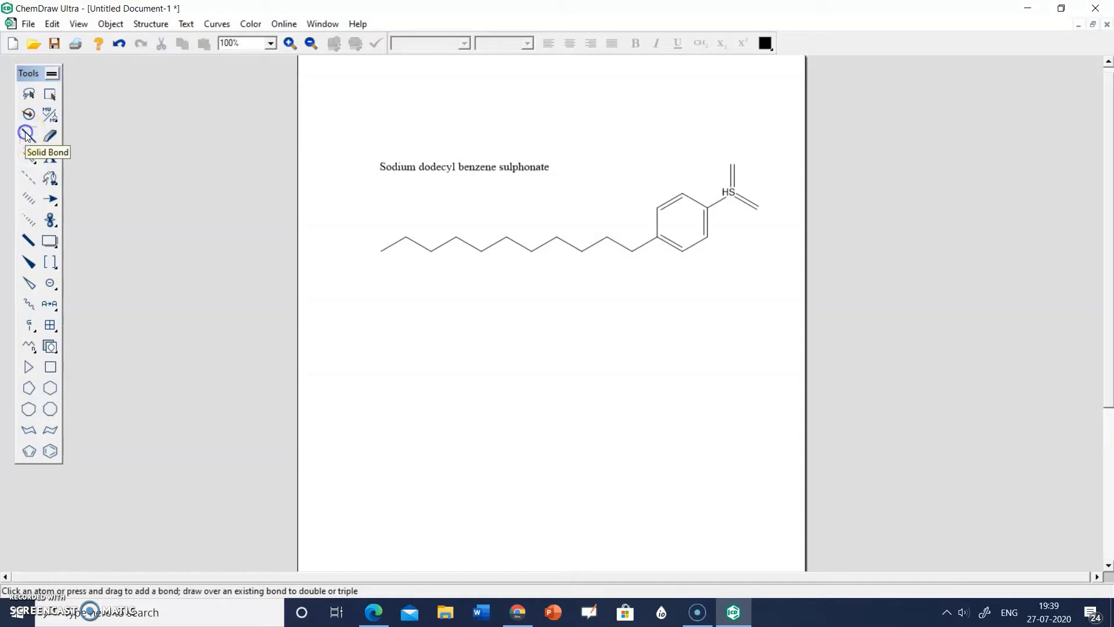
click(733, 191)
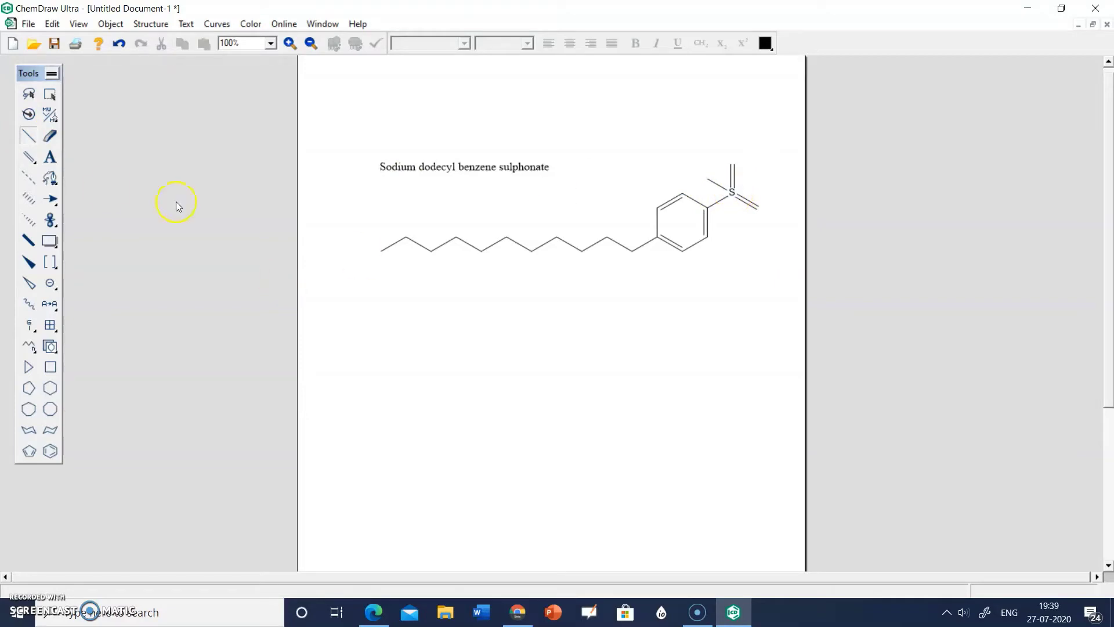
- Label the free ends of the three new bonds on the sulphur atom as O
click(50, 158)
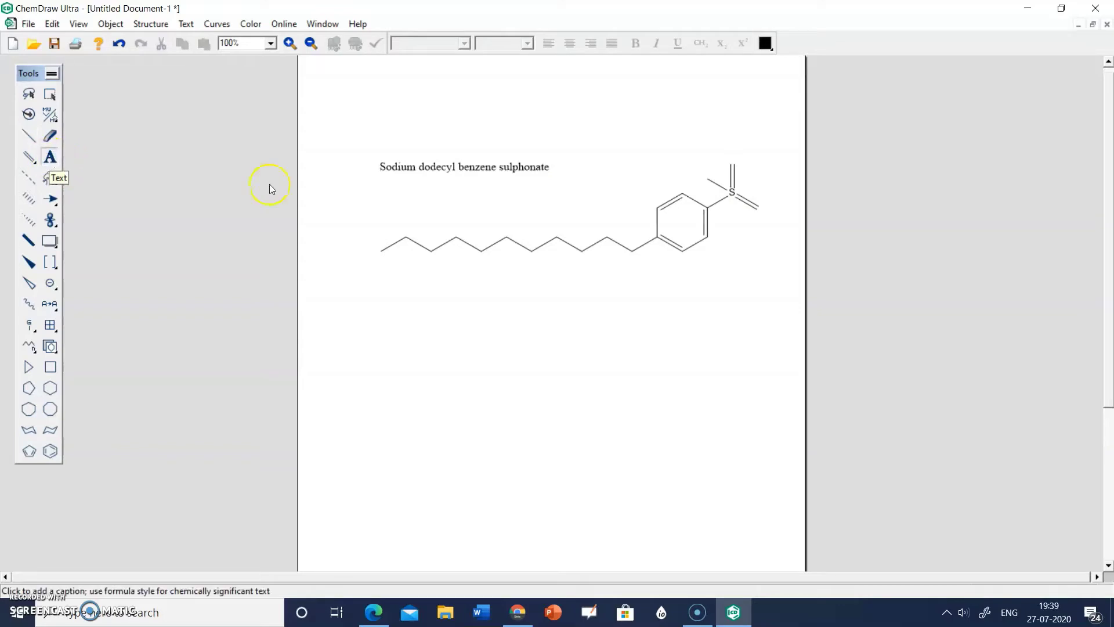
click(707, 177)
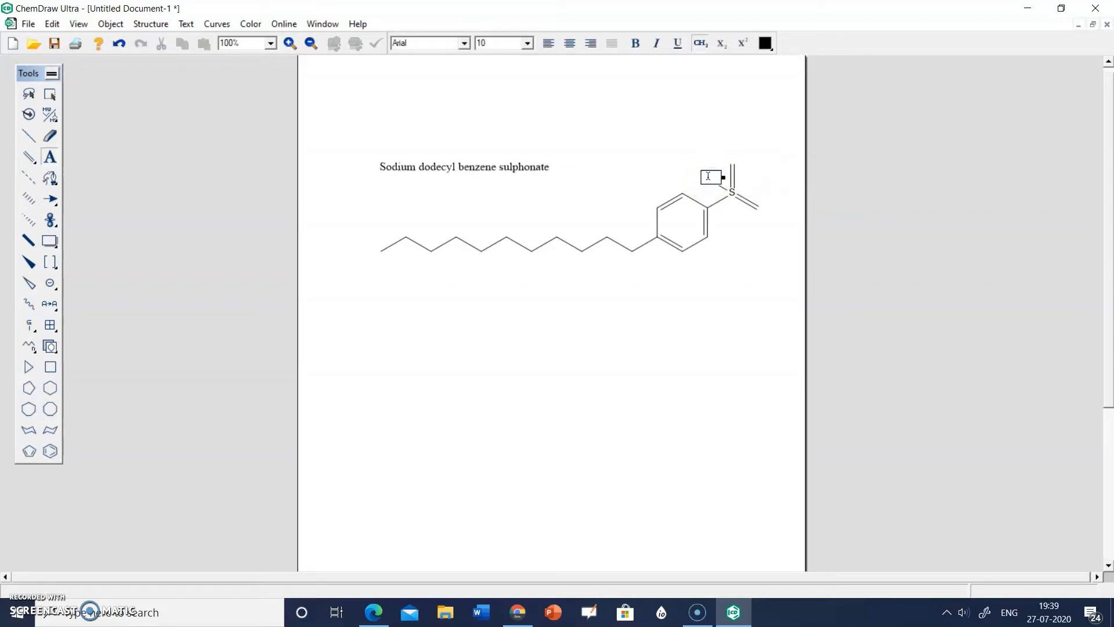
text(O)
click(733, 164)
click(758, 209)
text(O)
click(452, 184)
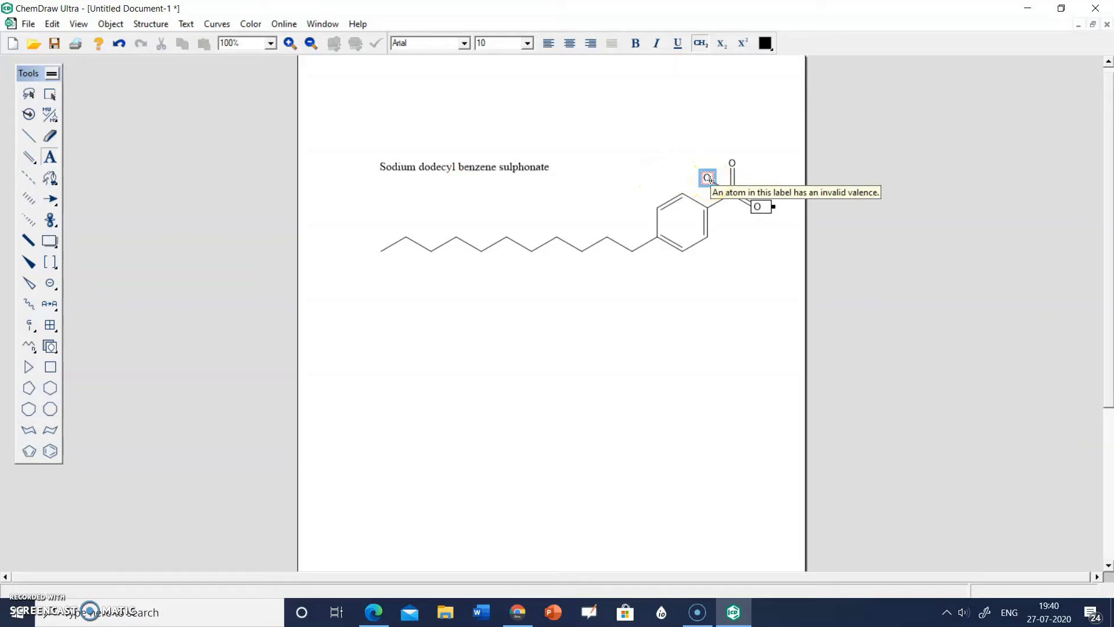
- Add a Circle Minus charge symbol to the single-bonded oxygen of the sulphonate group
click(58, 292)
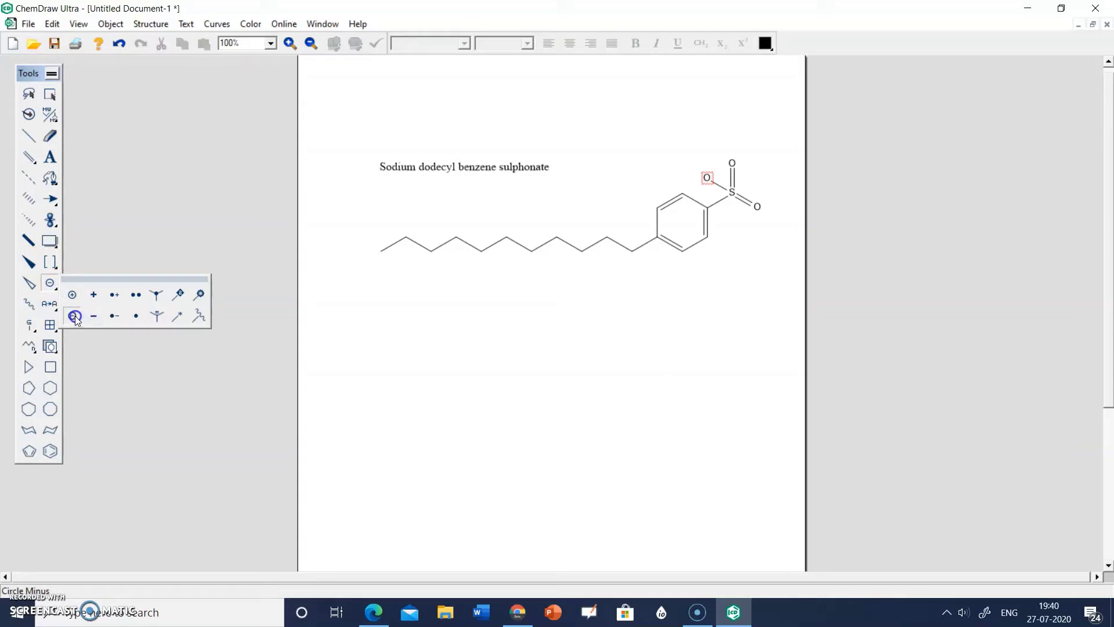
click(80, 317)
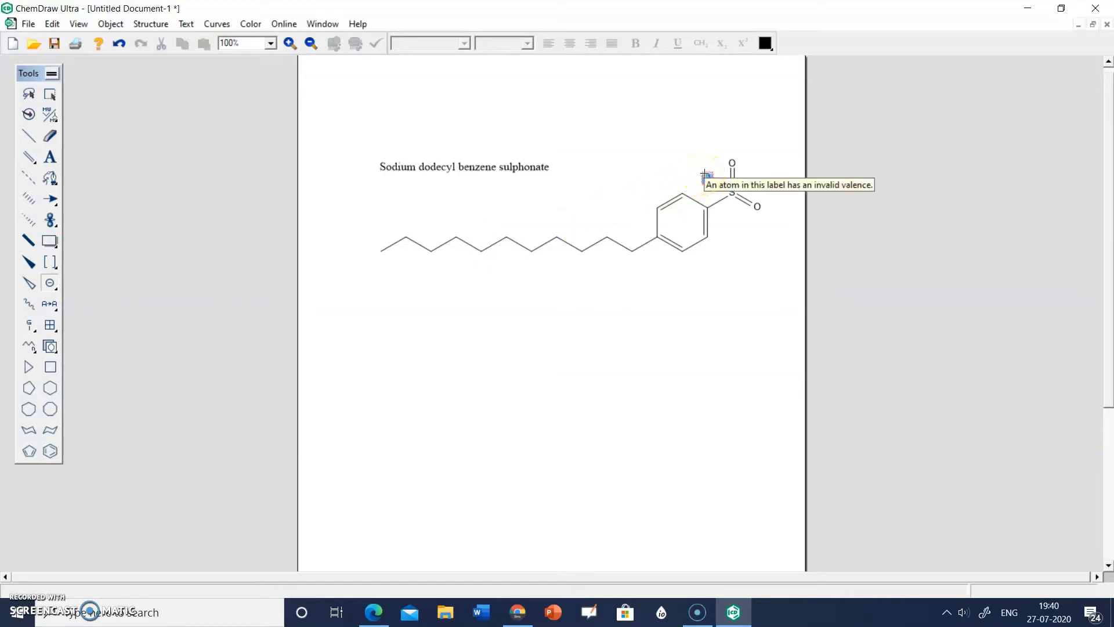
click(705, 175)
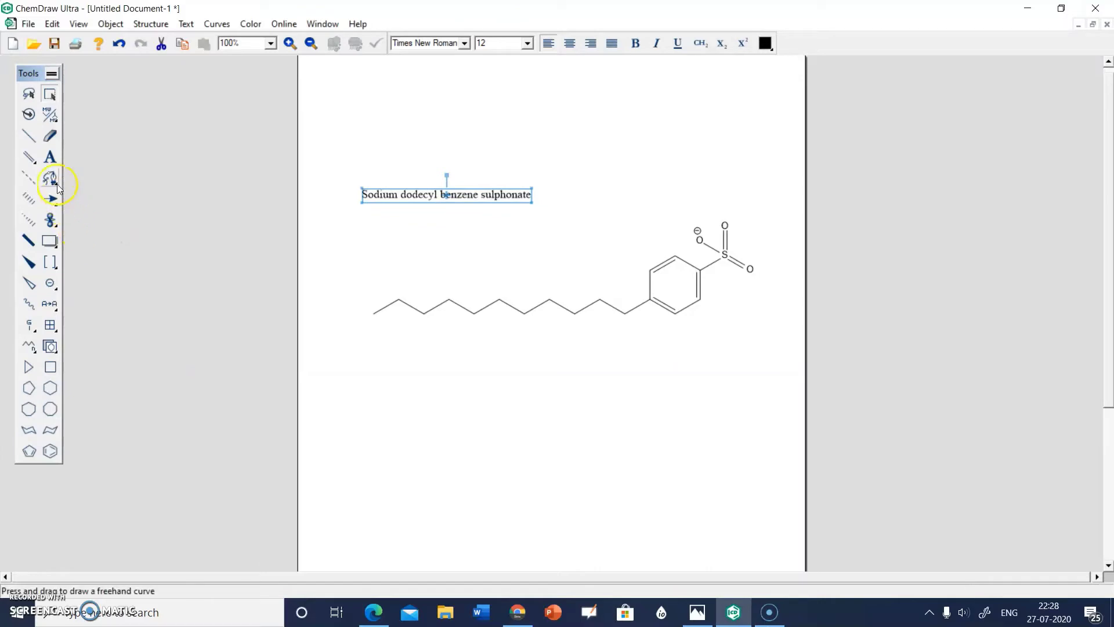
- Add the text Na to the left of the negatively charged oxygen and place a circled plus charge above it
click(51, 161)
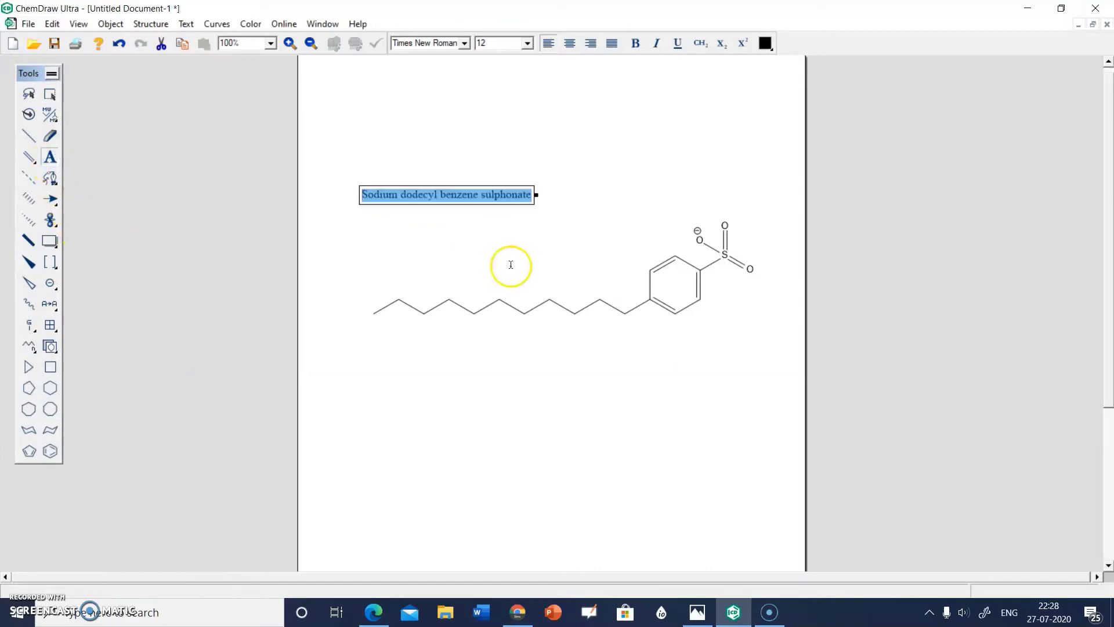
click(631, 226)
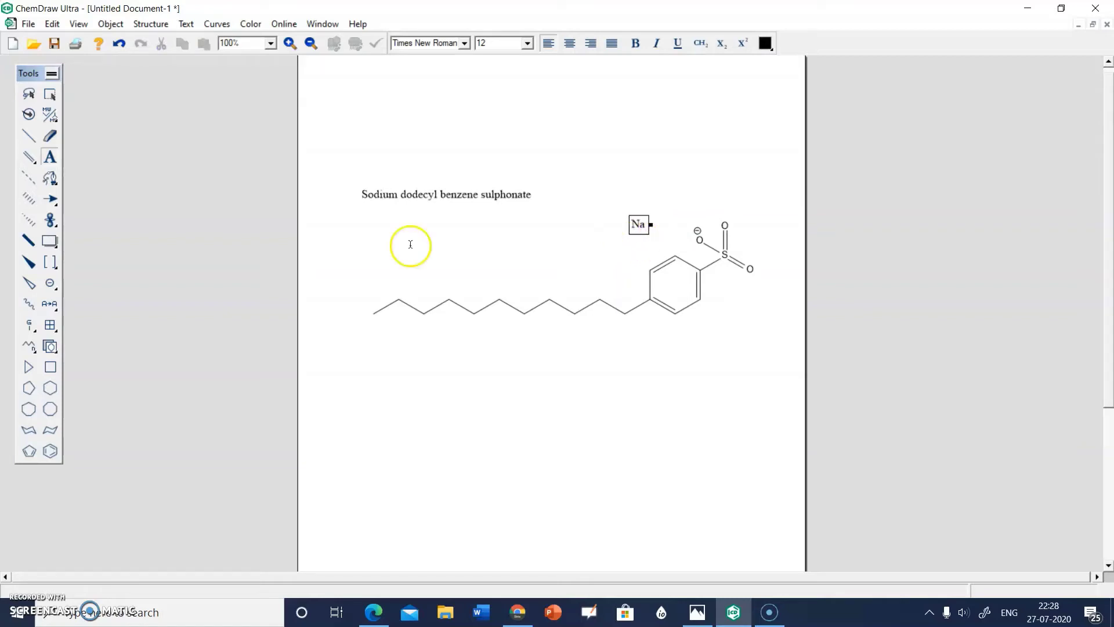
click(53, 286)
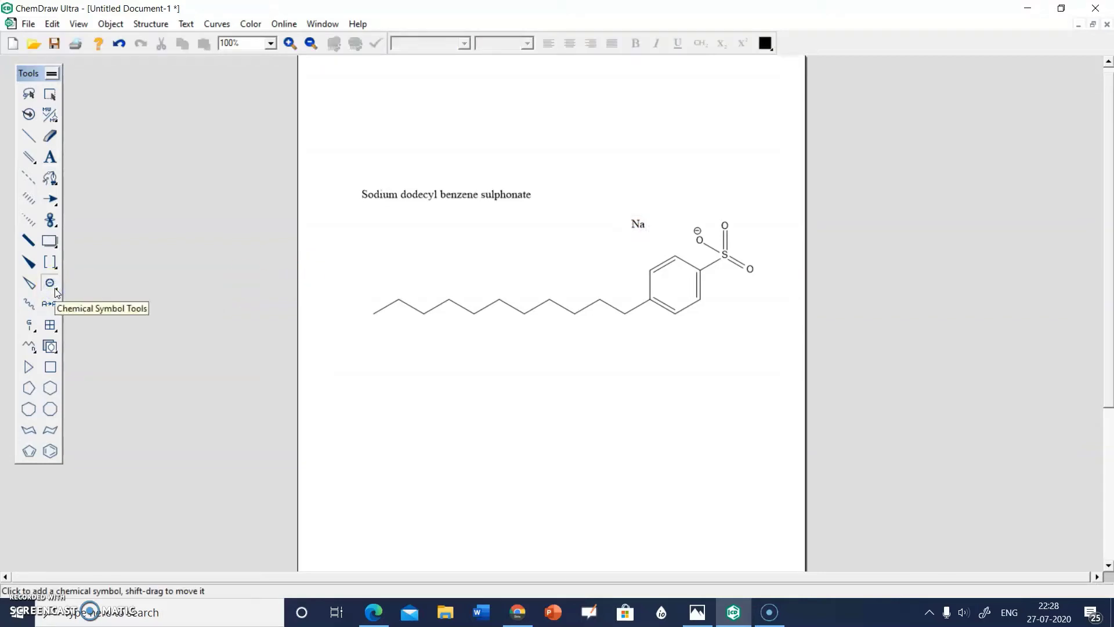
click(56, 292)
drag(57, 292, 76, 298)
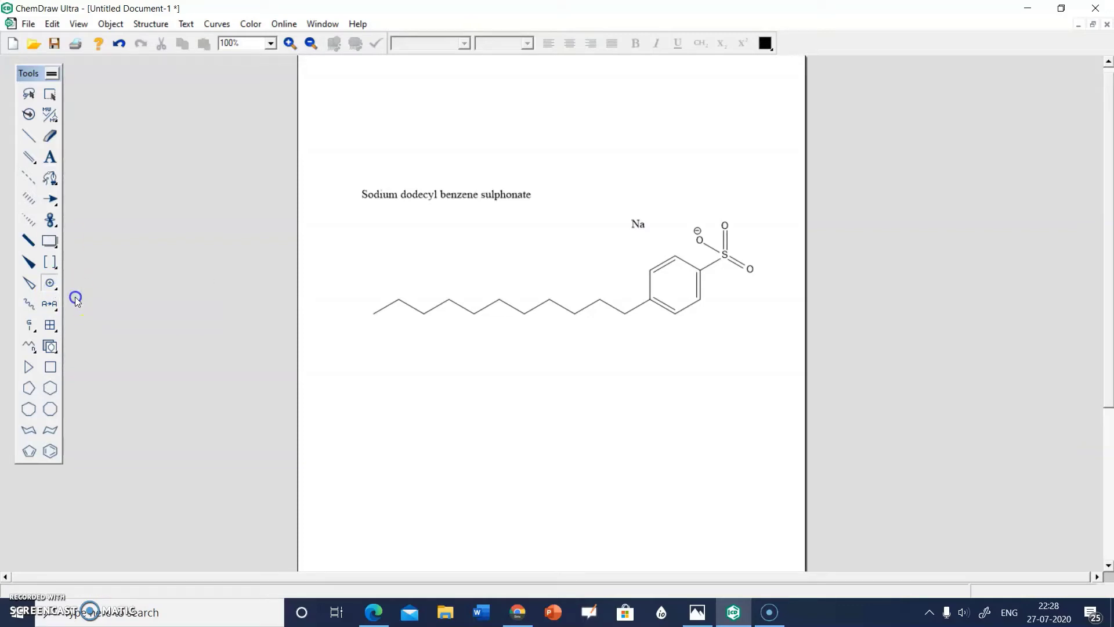
click(642, 215)
click(447, 237)
- Extend the free left end of the carbon chain by one solid bond
click(50, 94)
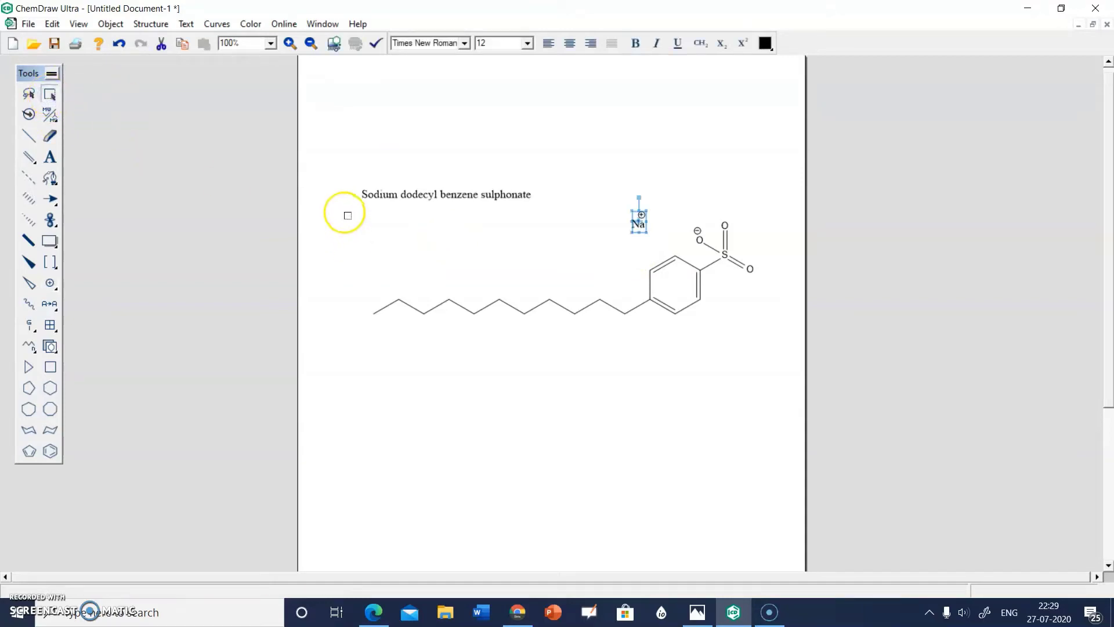
drag(343, 212, 780, 347)
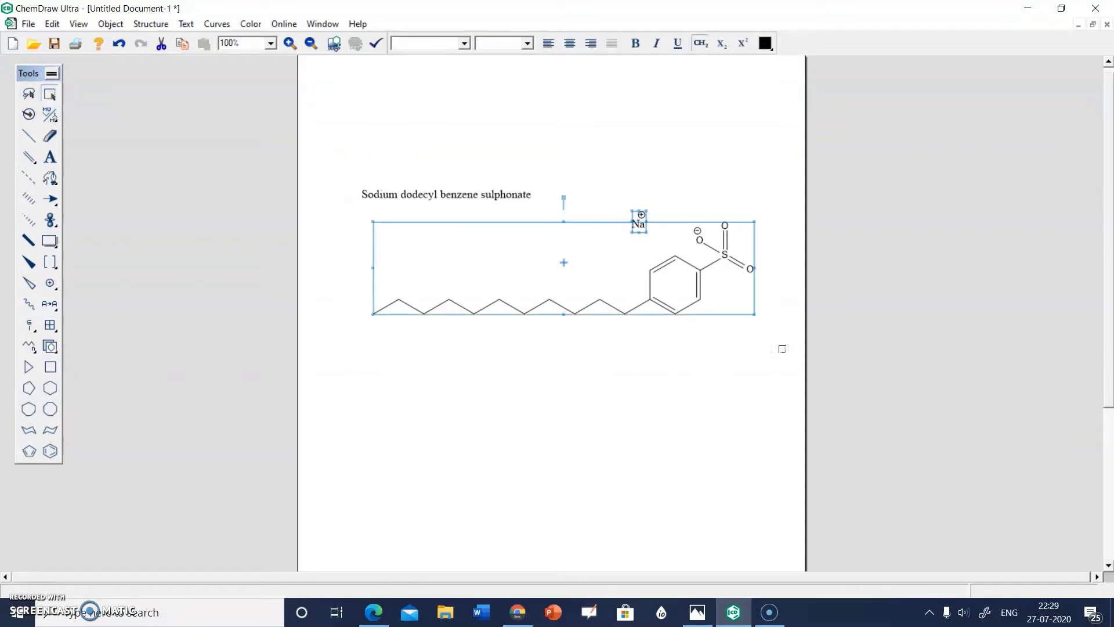
click(673, 300)
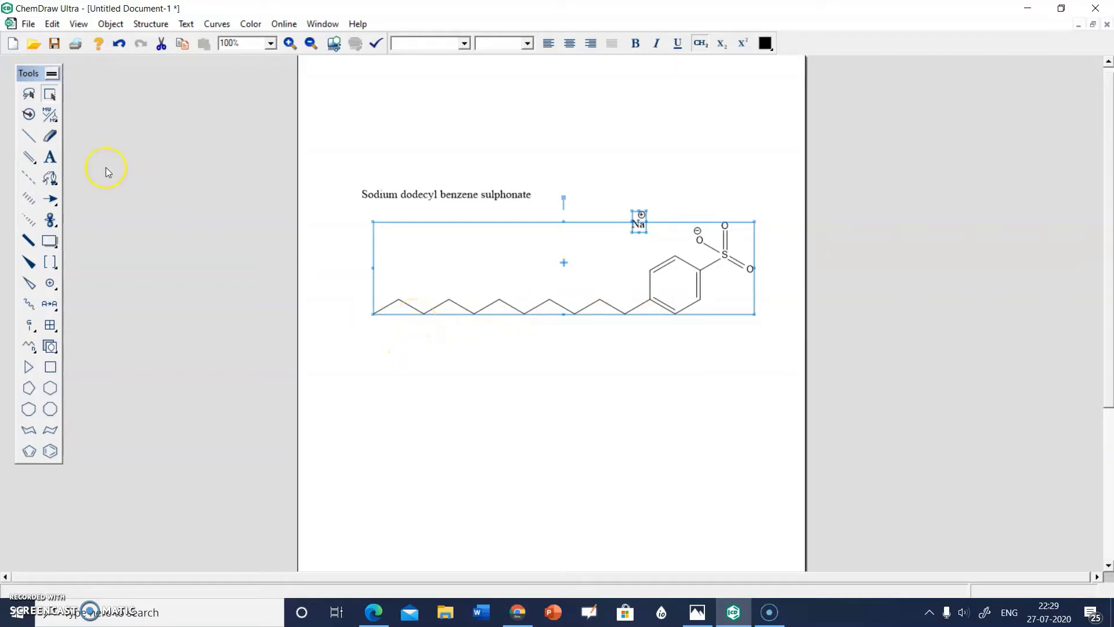
click(29, 135)
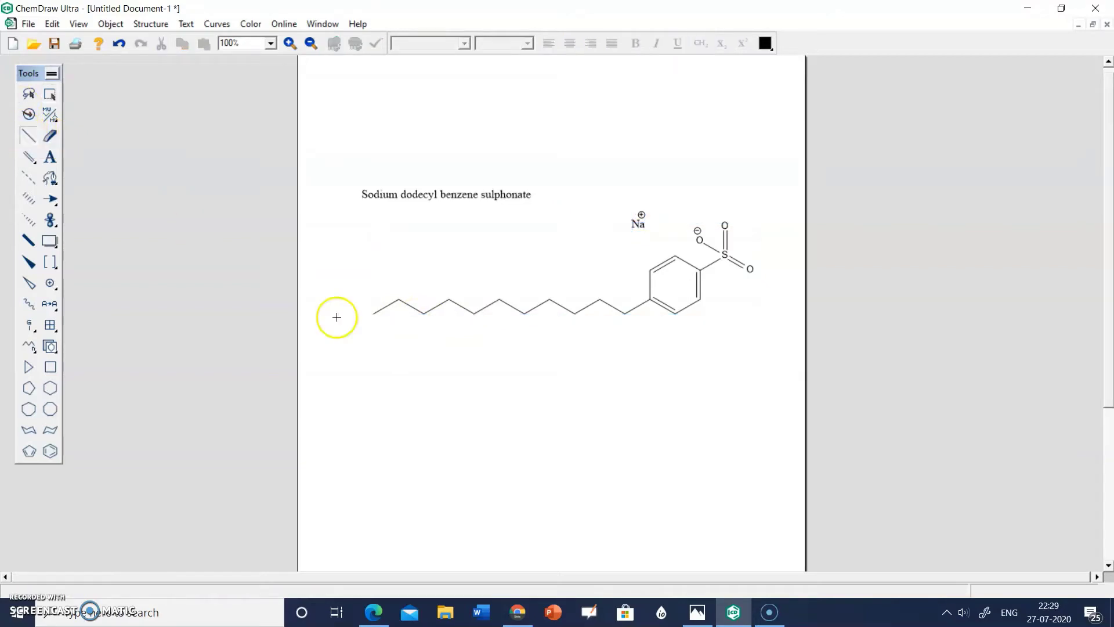
click(372, 312)
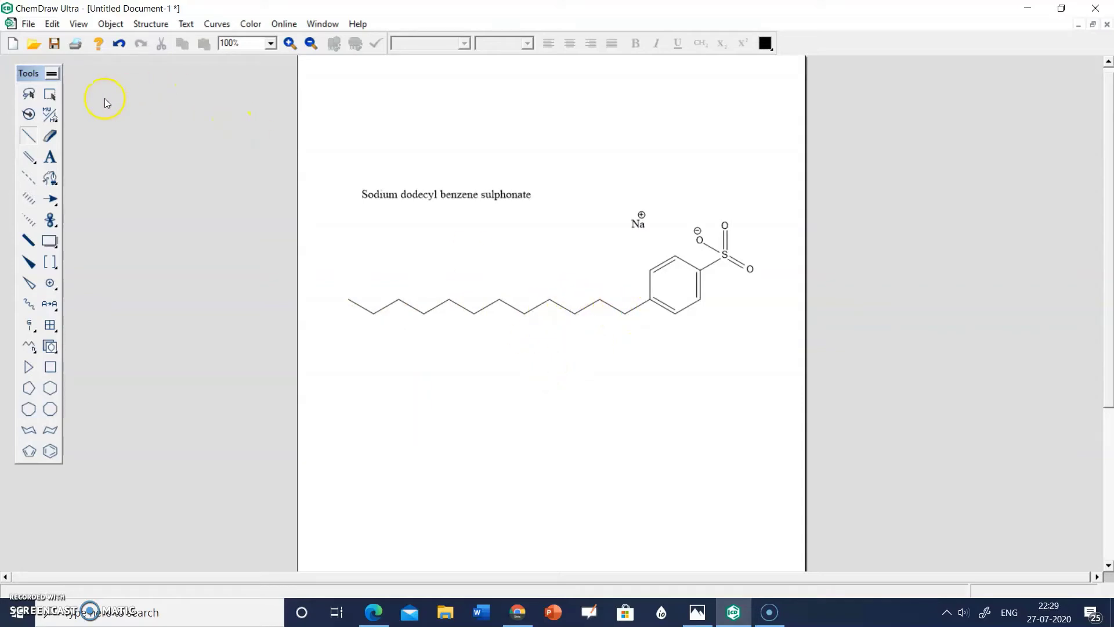
- Nudge the structure slightly up and left, and shift the name, sodium ion and structure together slightly up and right
click(50, 93)
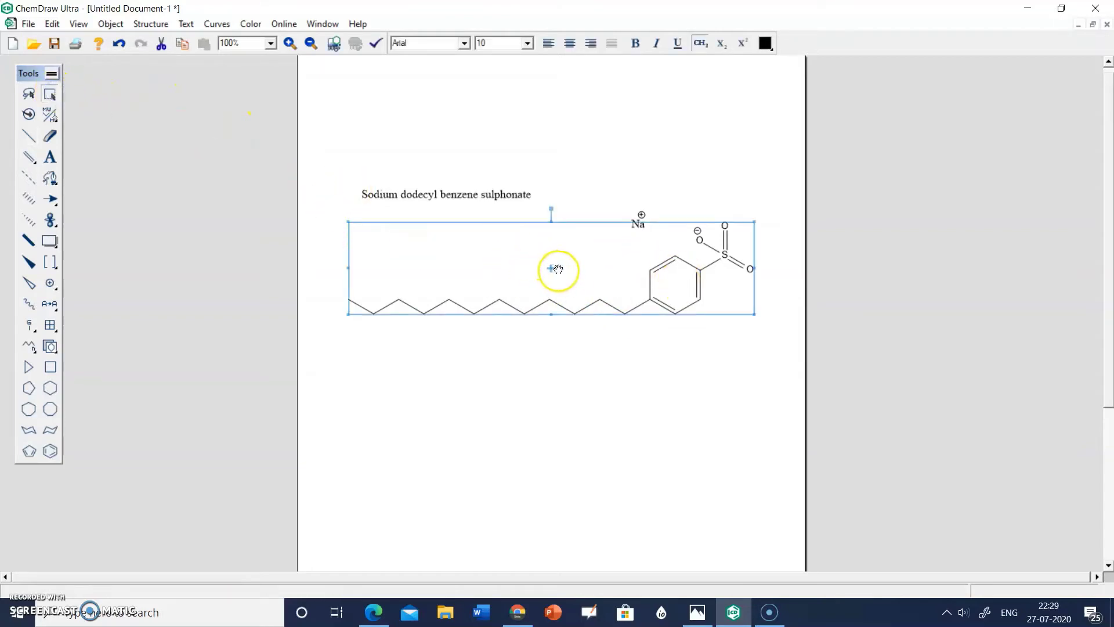
mouse_move(552, 266)
mouse_down()
mouse_move(550, 291)
mouse_move(550, 267)
mouse_up()
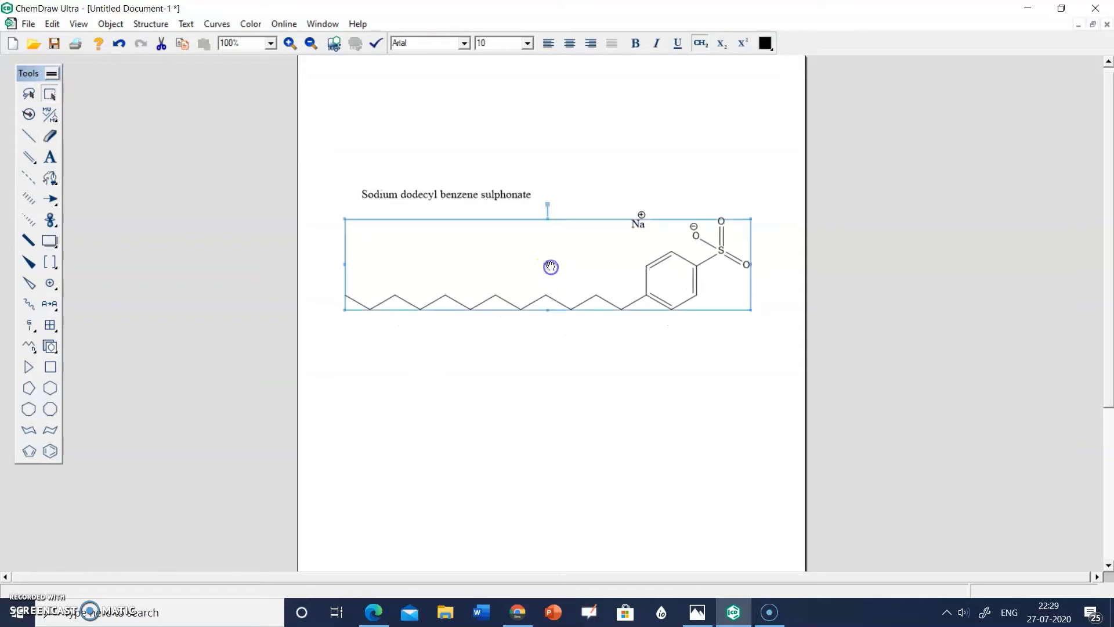
click(50, 95)
drag(331, 195, 762, 329)
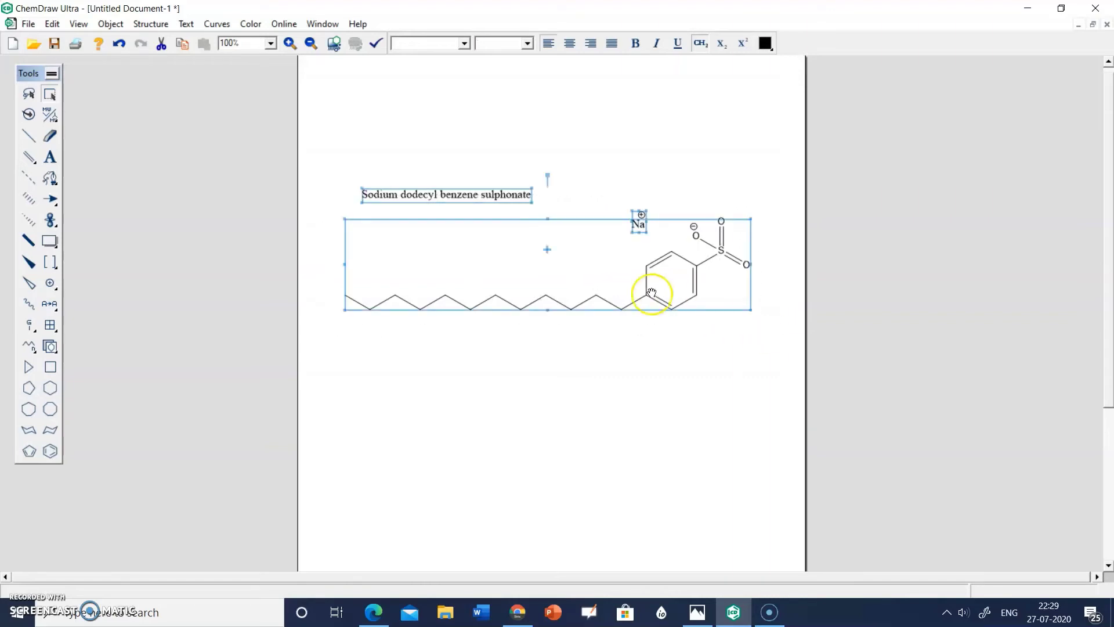
mouse_move(552, 241)
mouse_down()
mouse_move(564, 271)
mouse_move(562, 238)
mouse_up()
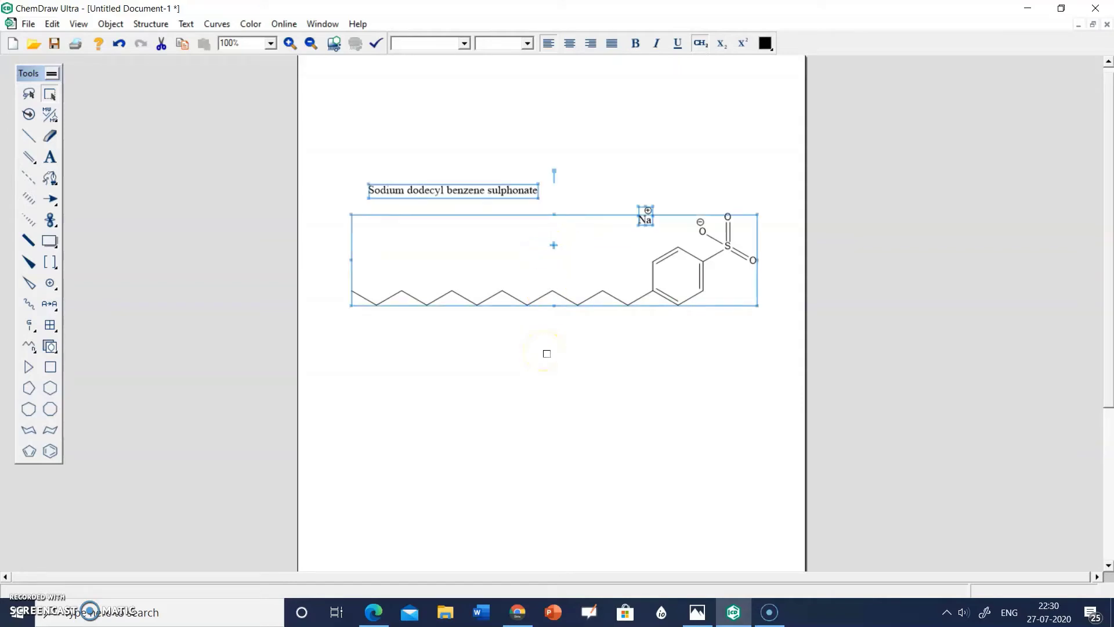
click(592, 181)
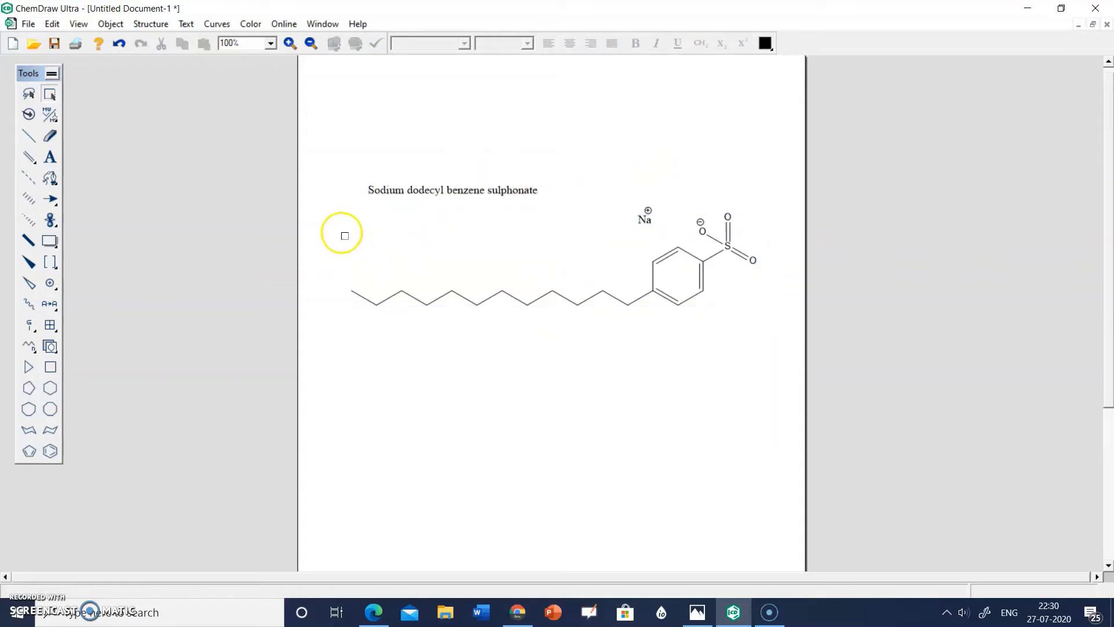
- Show the Analysis window for the selected structure and sodium ion, and paste all its analysis data below the structure
click(339, 214)
drag(337, 212, 800, 334)
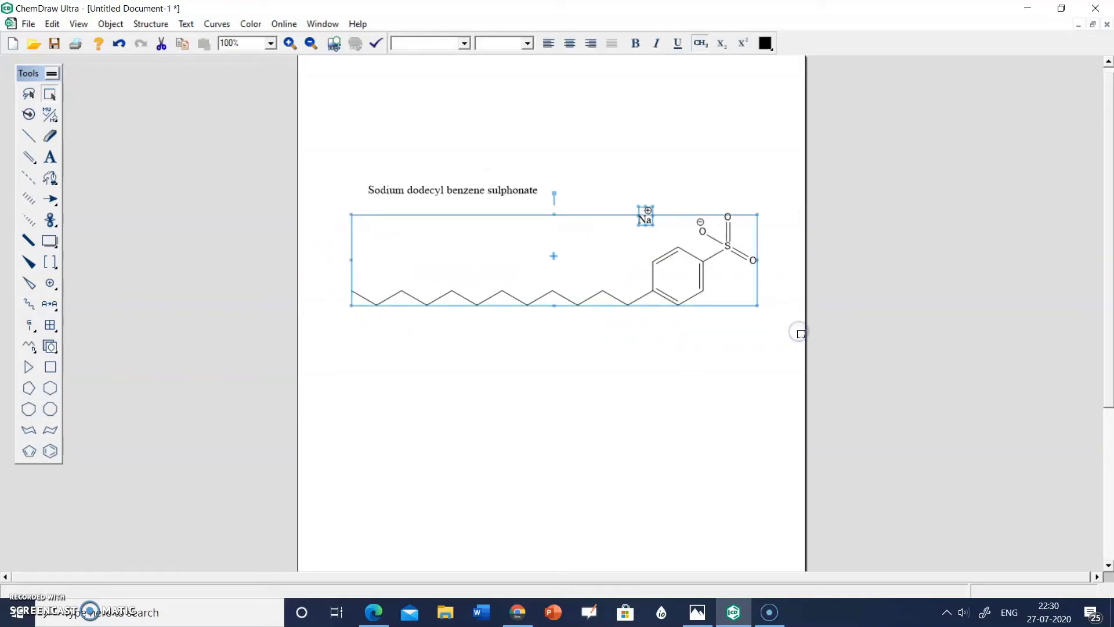
click(77, 25)
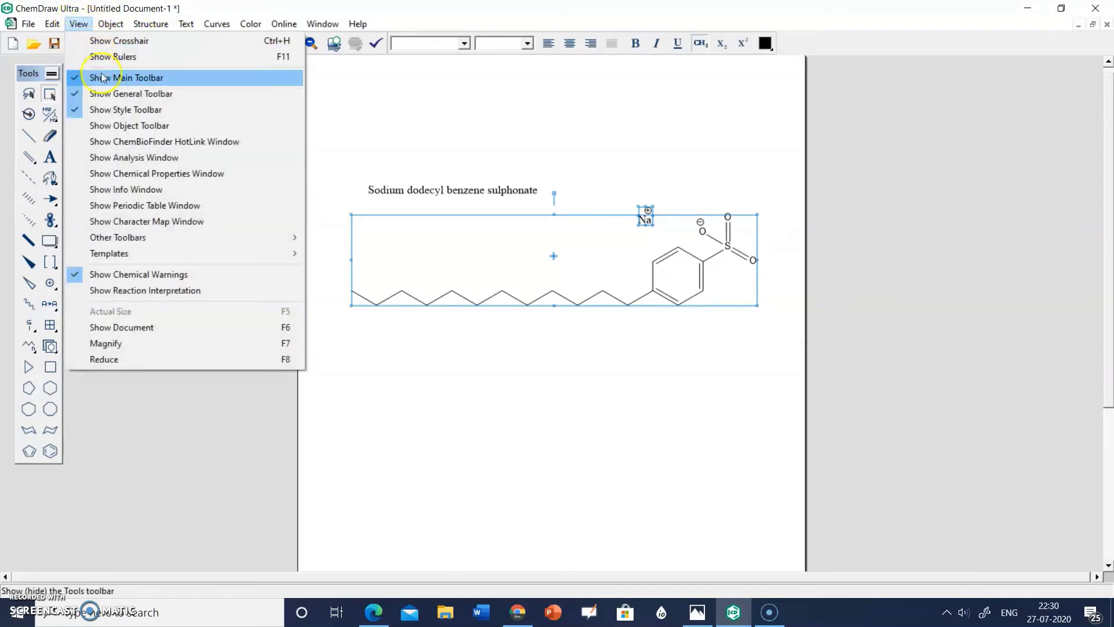
click(113, 165)
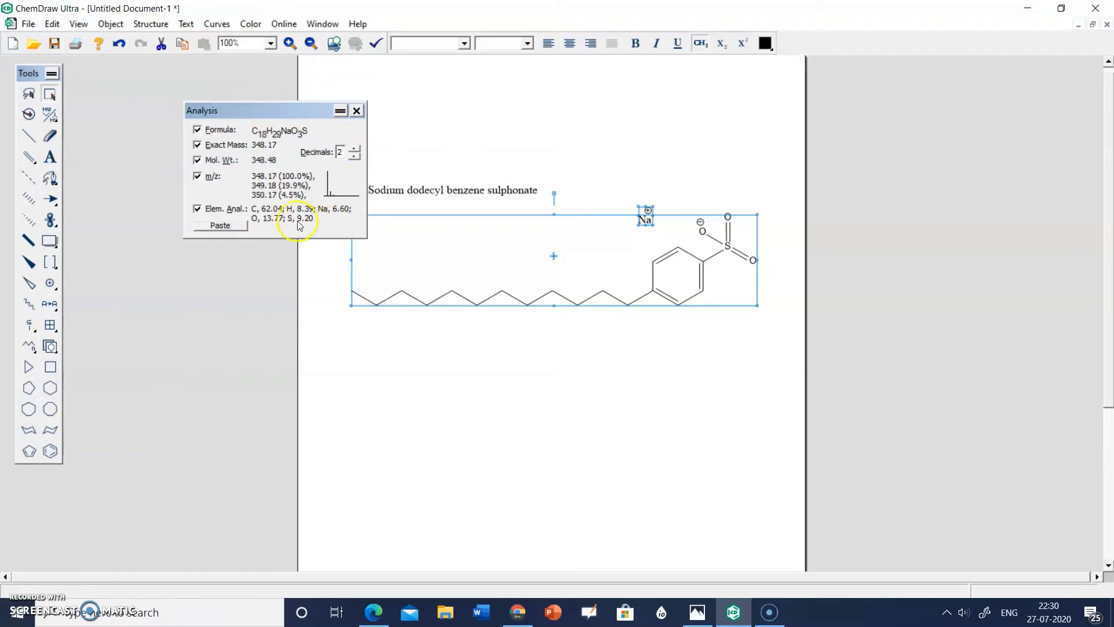
drag(266, 110, 226, 104)
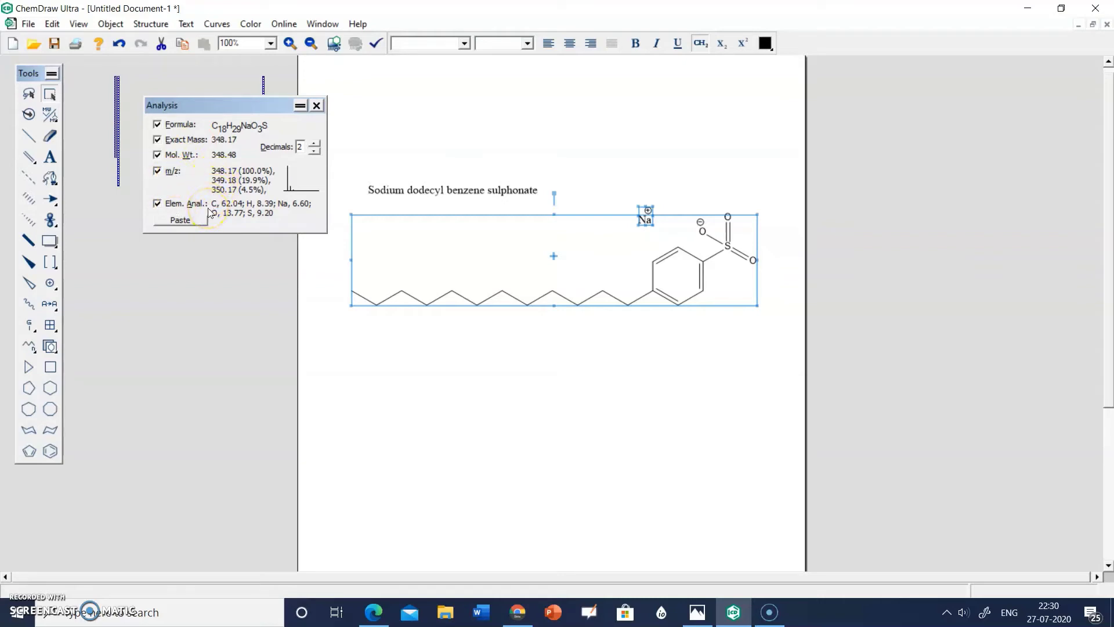
click(180, 220)
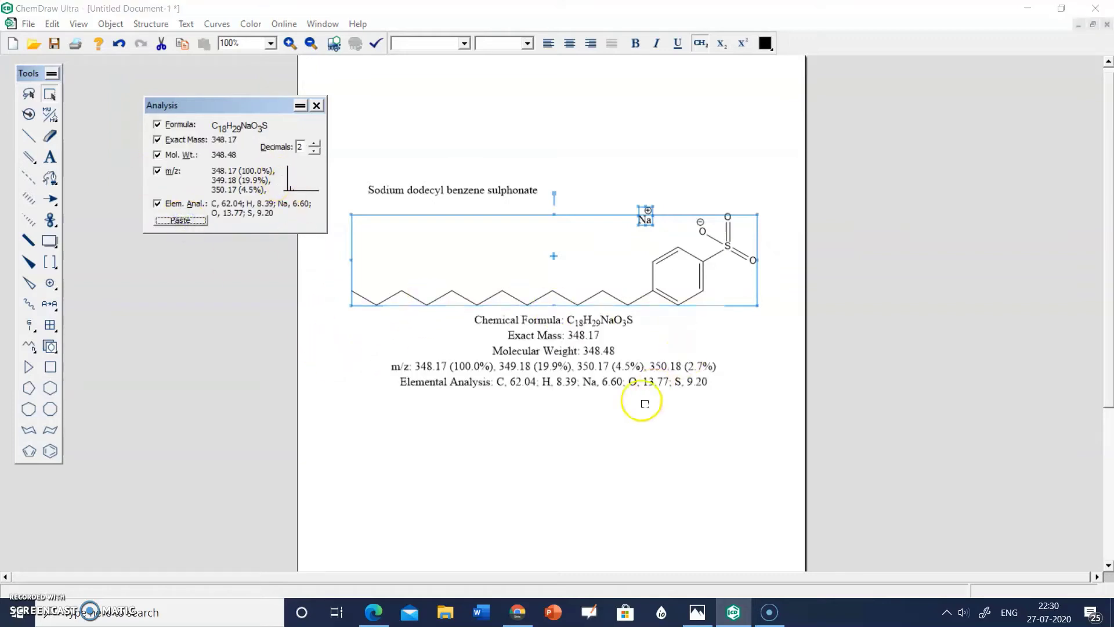
click(658, 366)
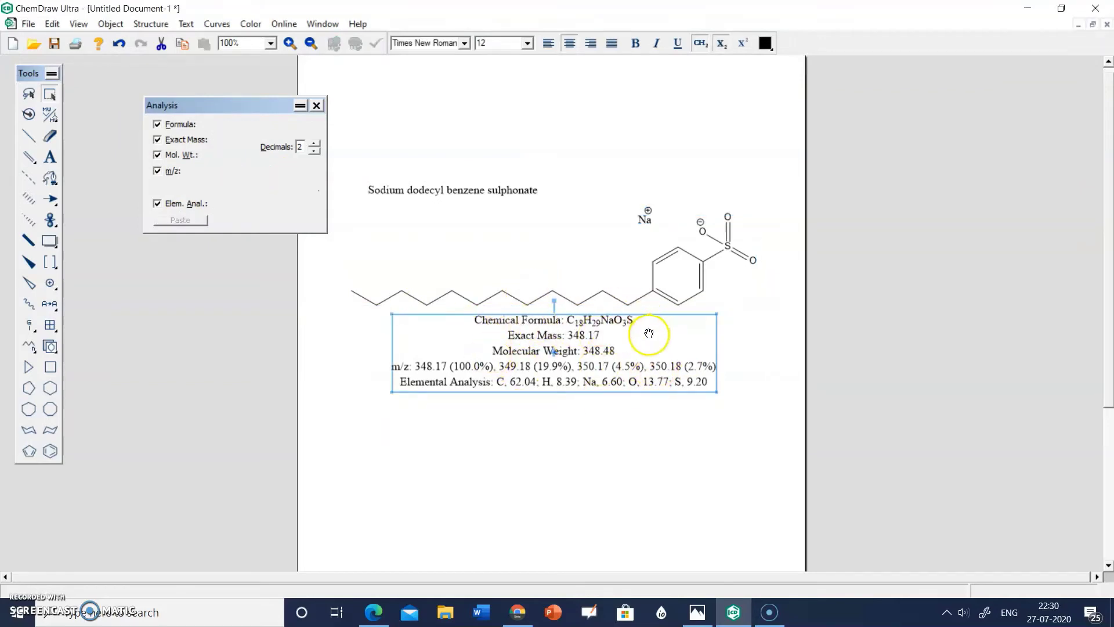
right_click(649, 336)
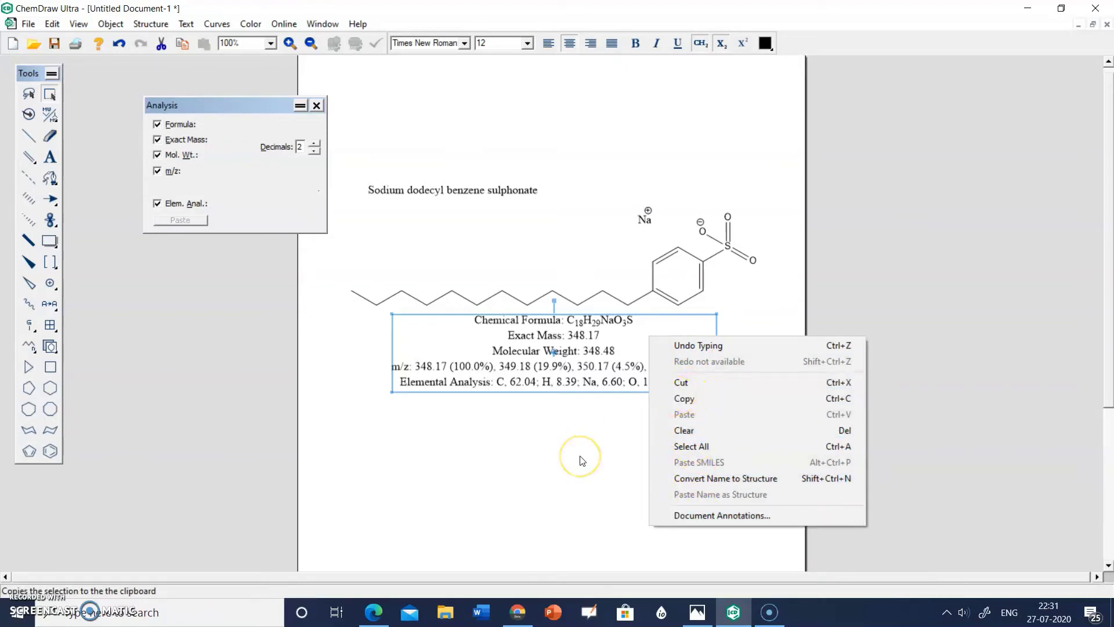
click(523, 451)
click(519, 451)
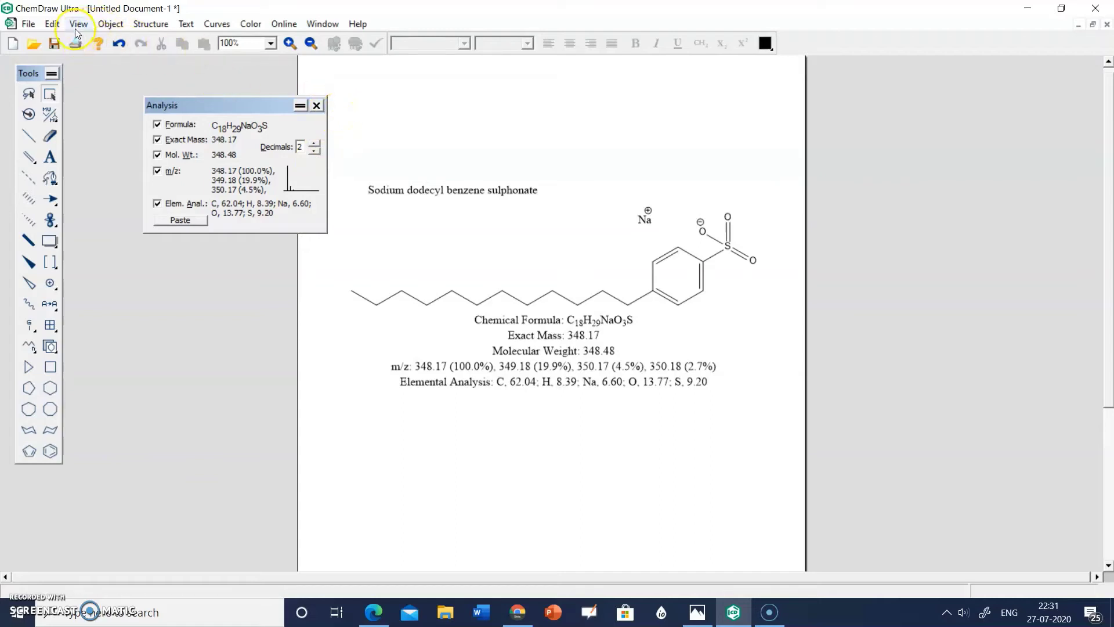
- Close the Analysis window and add the Name to the analysis data below the selected structure and sodium ion
click(316, 105)
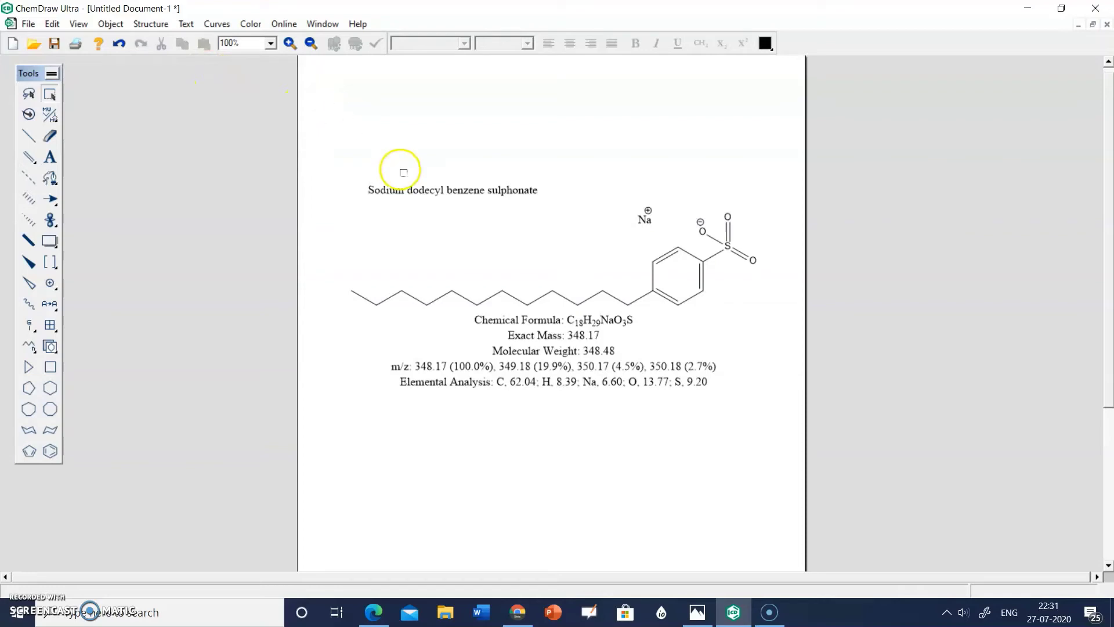
drag(334, 202, 767, 314)
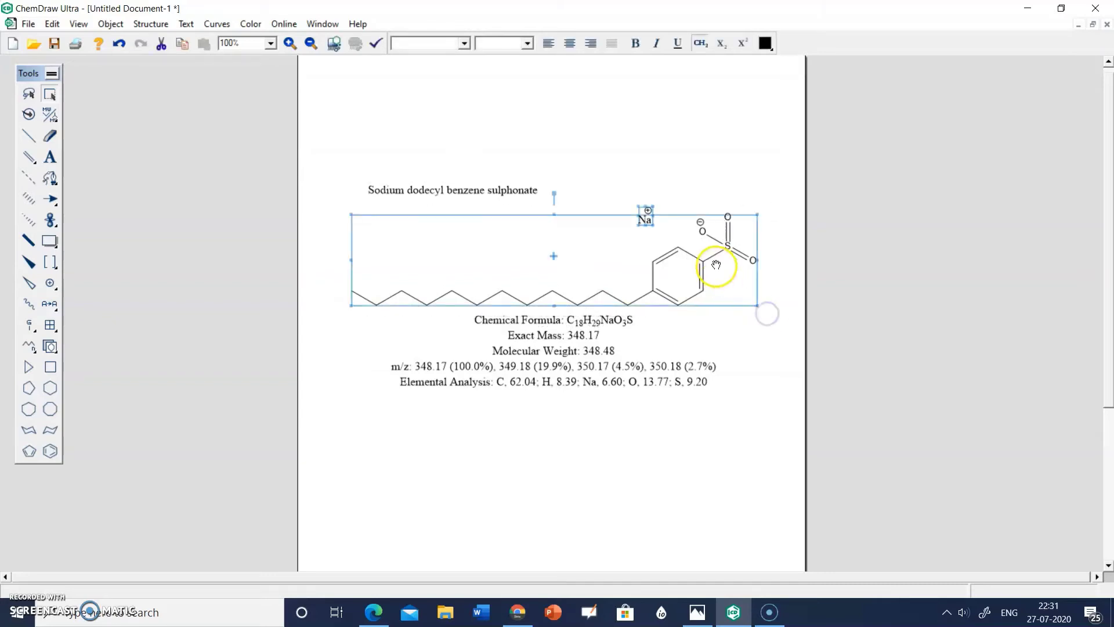
right_click(716, 265)
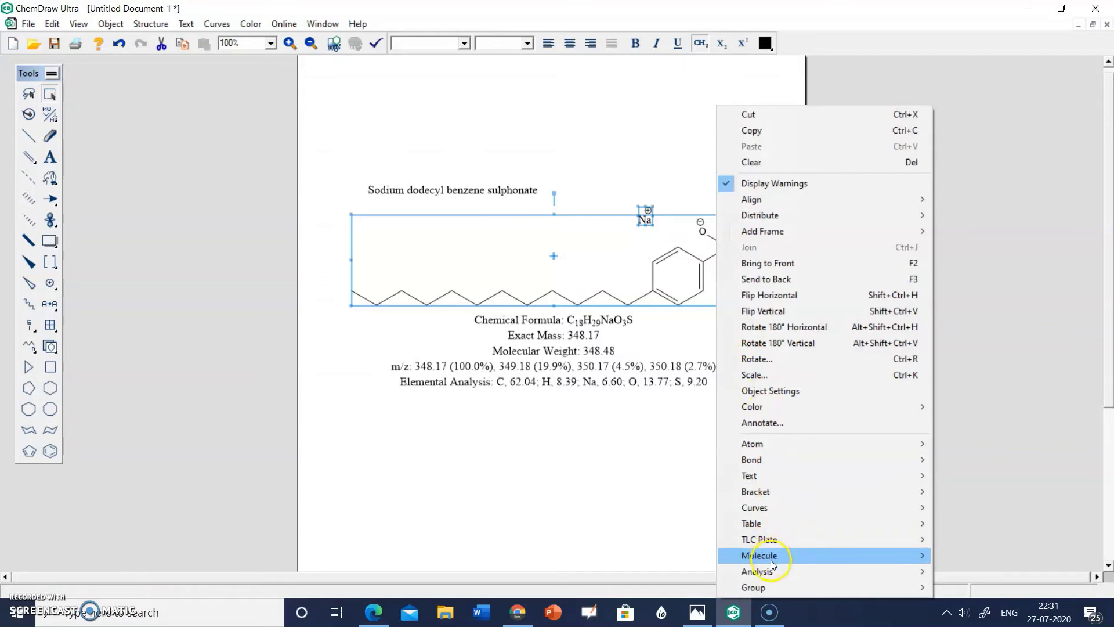
mouse_move(772, 575)
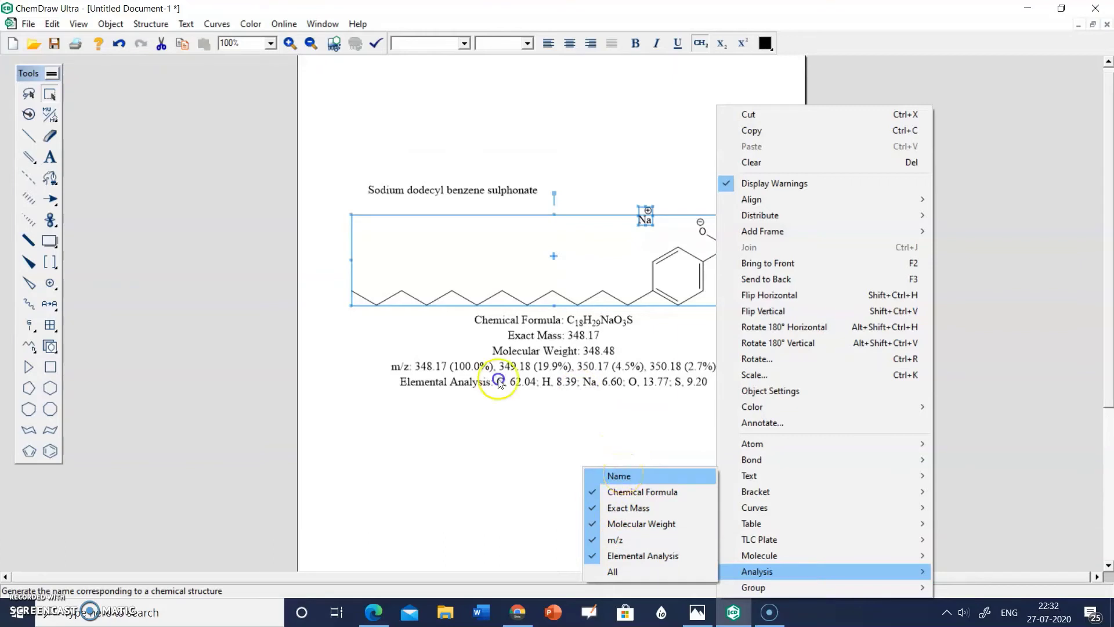
click(621, 476)
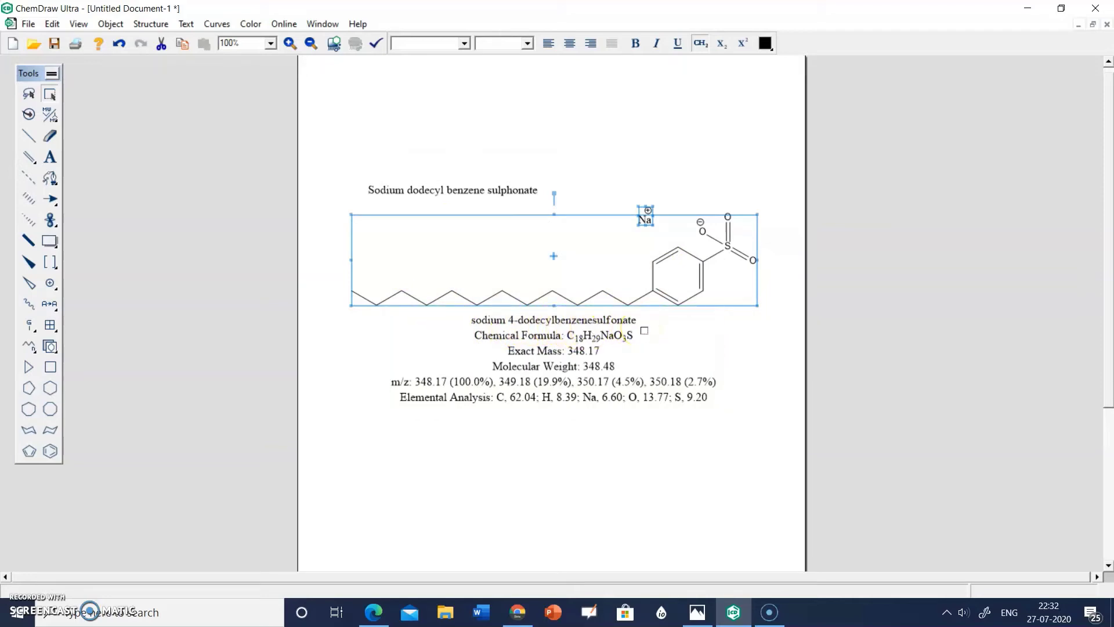
click(592, 264)
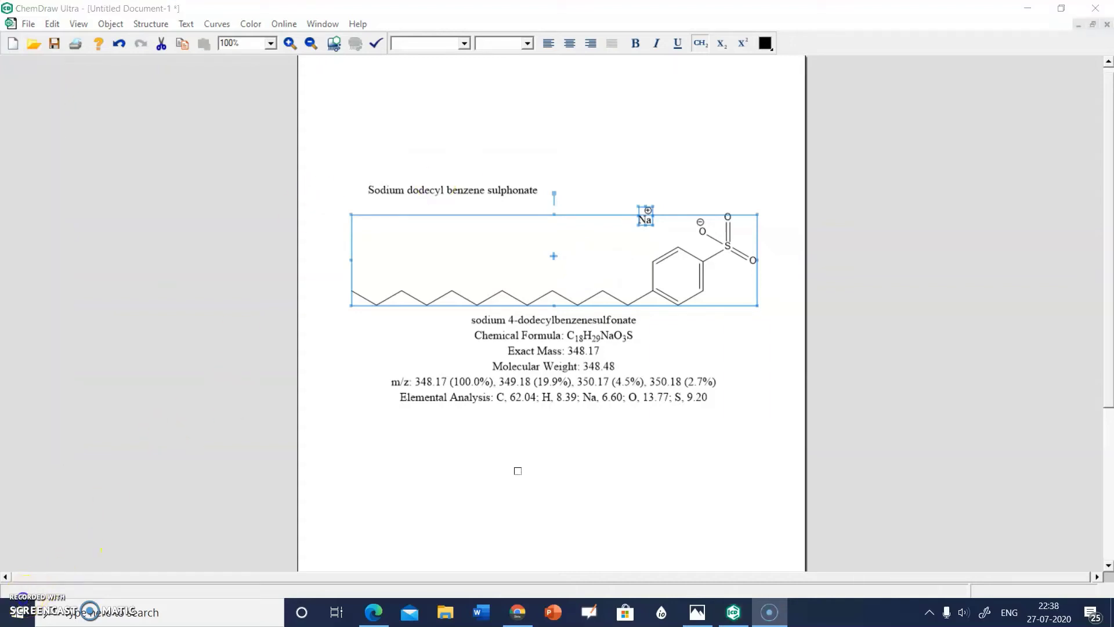
- Colour the analysis text block below the structure red, using Other #1
click(522, 339)
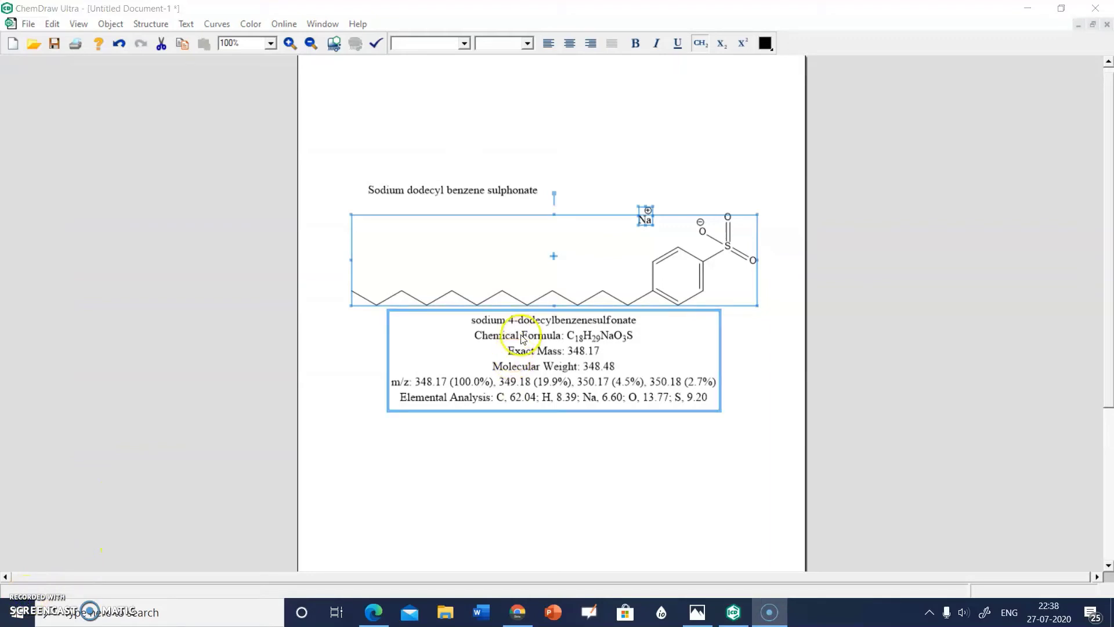
click(521, 336)
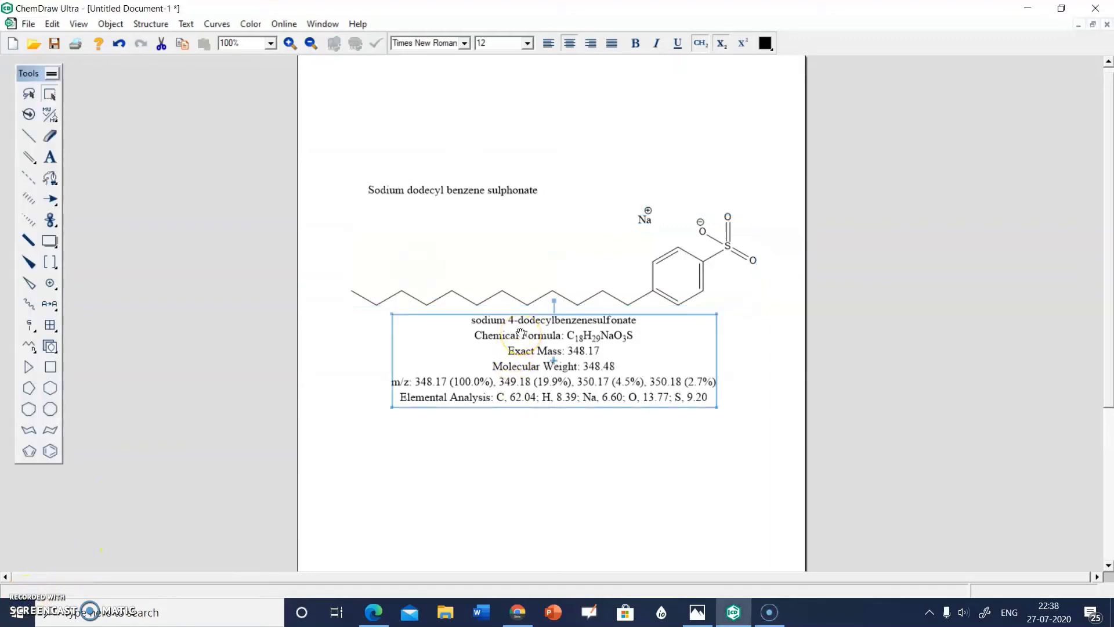
right_click(522, 336)
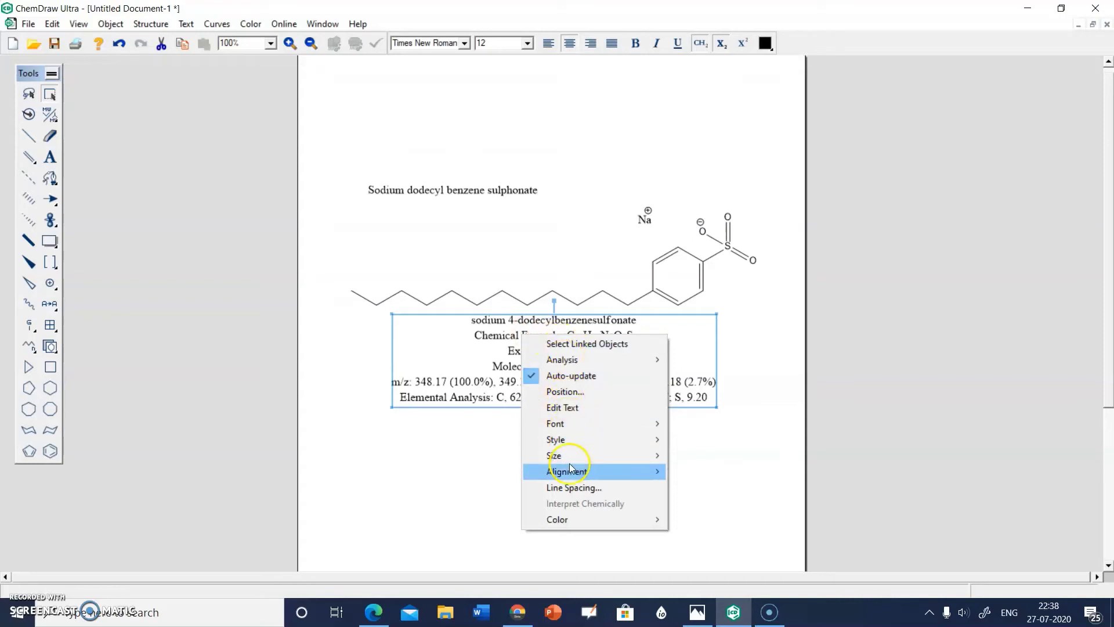
mouse_move(577, 427)
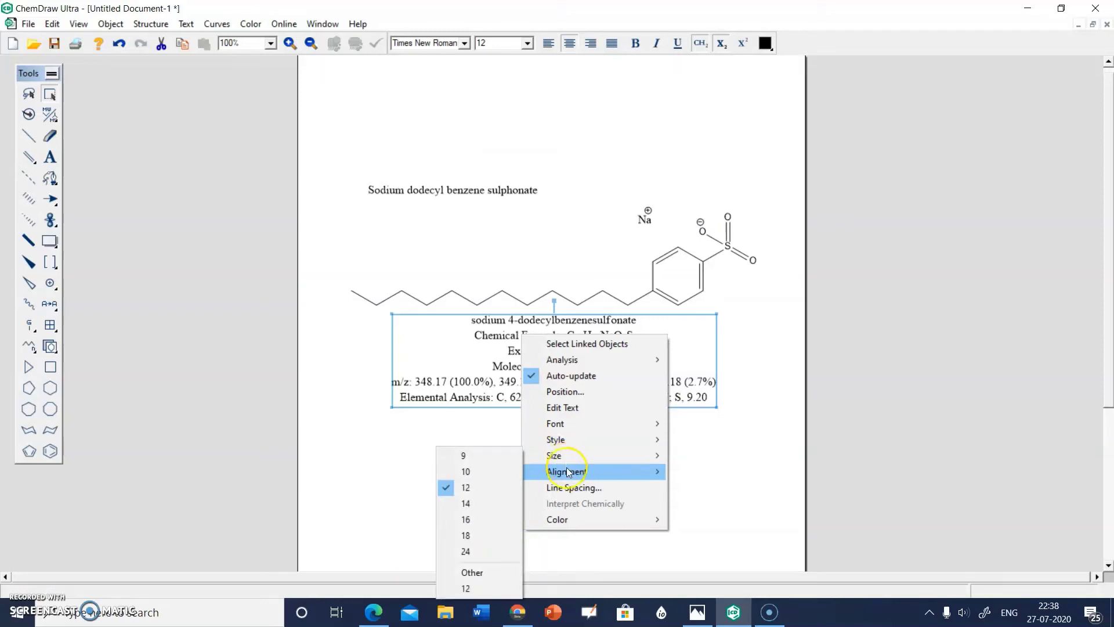
mouse_move(569, 522)
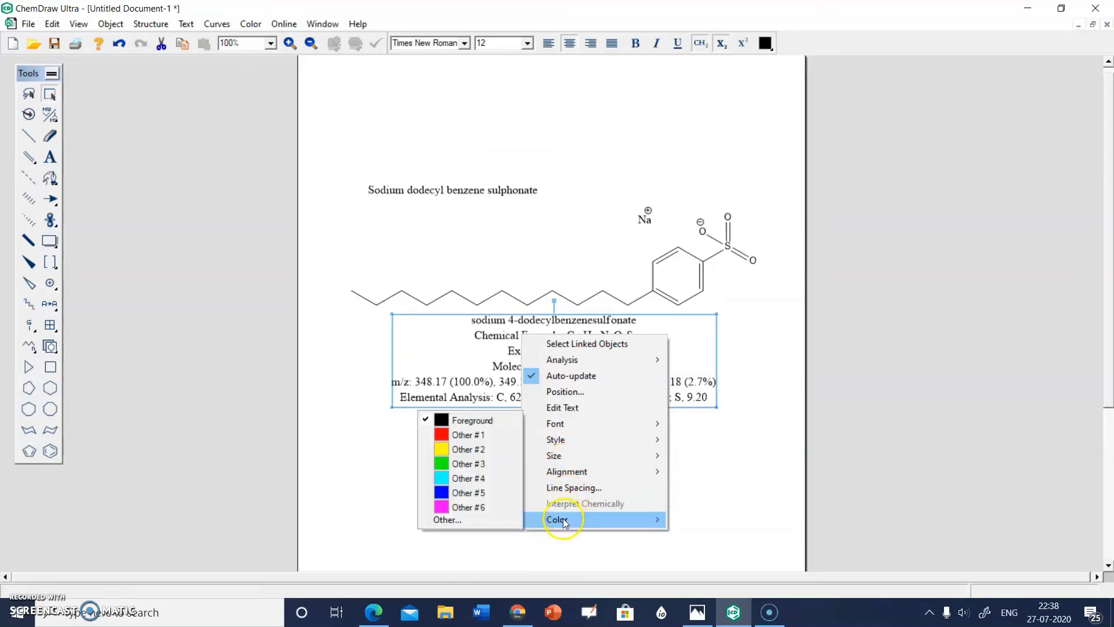
click(438, 435)
click(634, 414)
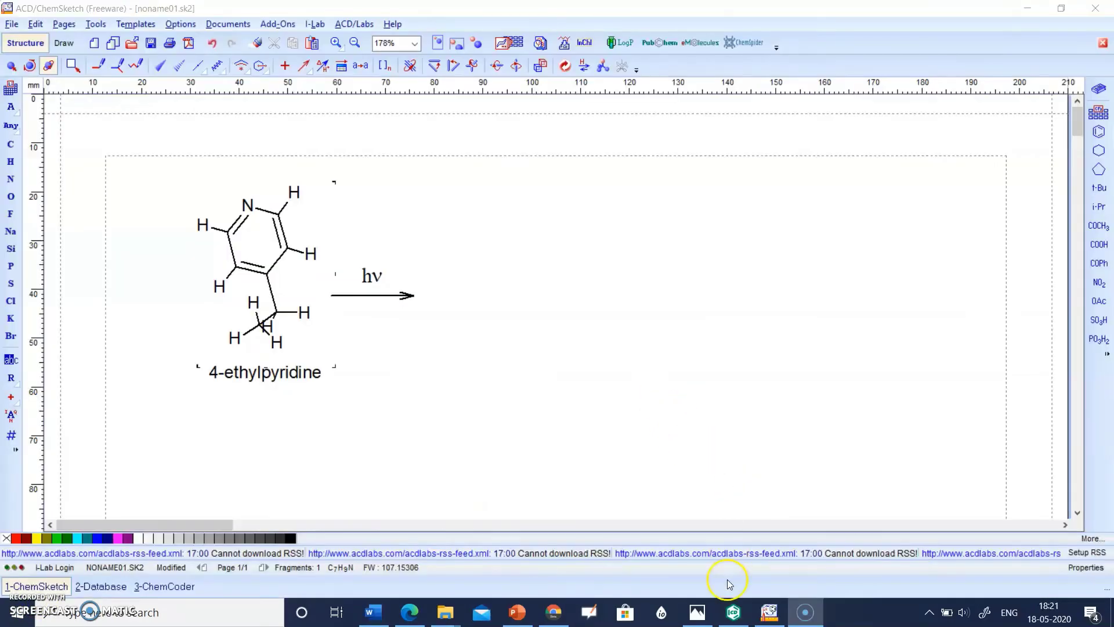
- Switch to ChemDraw and place a benzene ring near the middle of the blank page
click(735, 615)
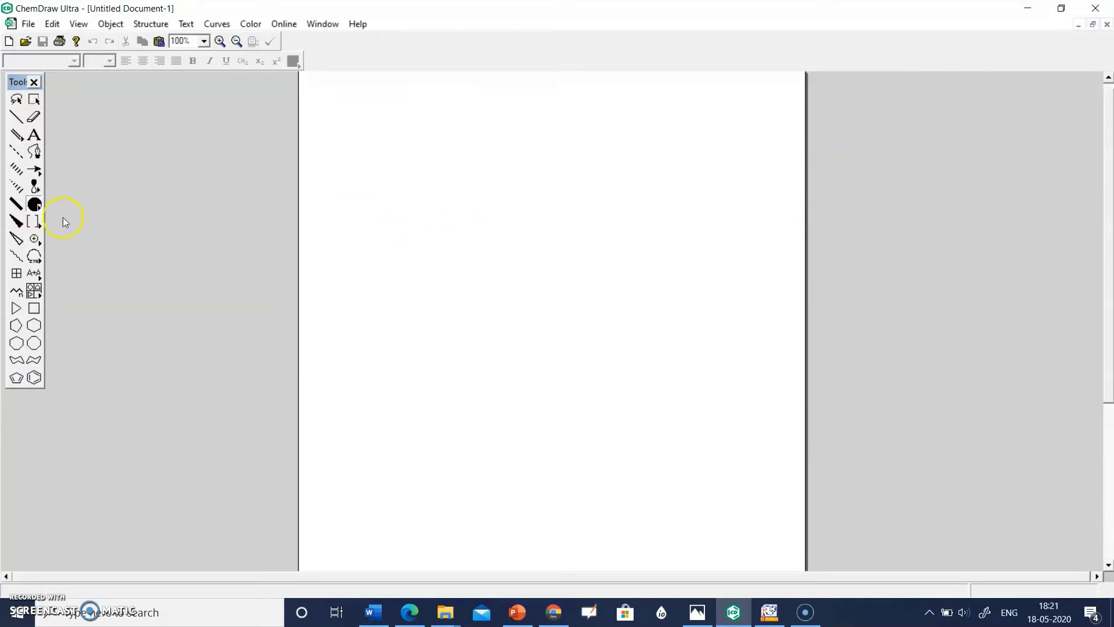
click(35, 377)
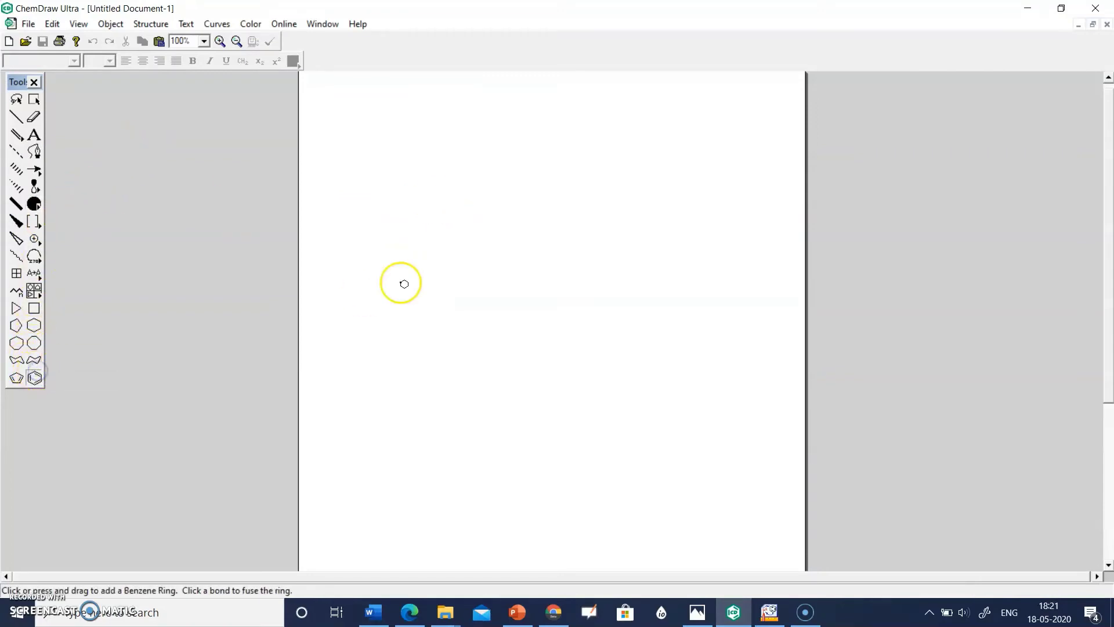
click(518, 274)
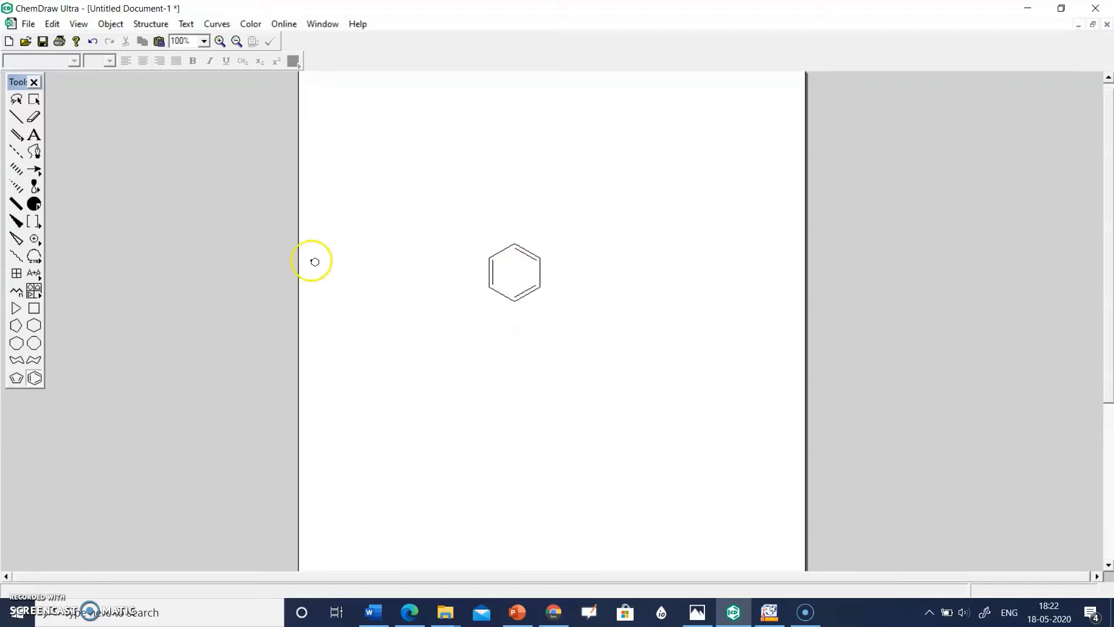
- Select the benzene ring and generate its name below it with Convert Structure to Name
click(34, 99)
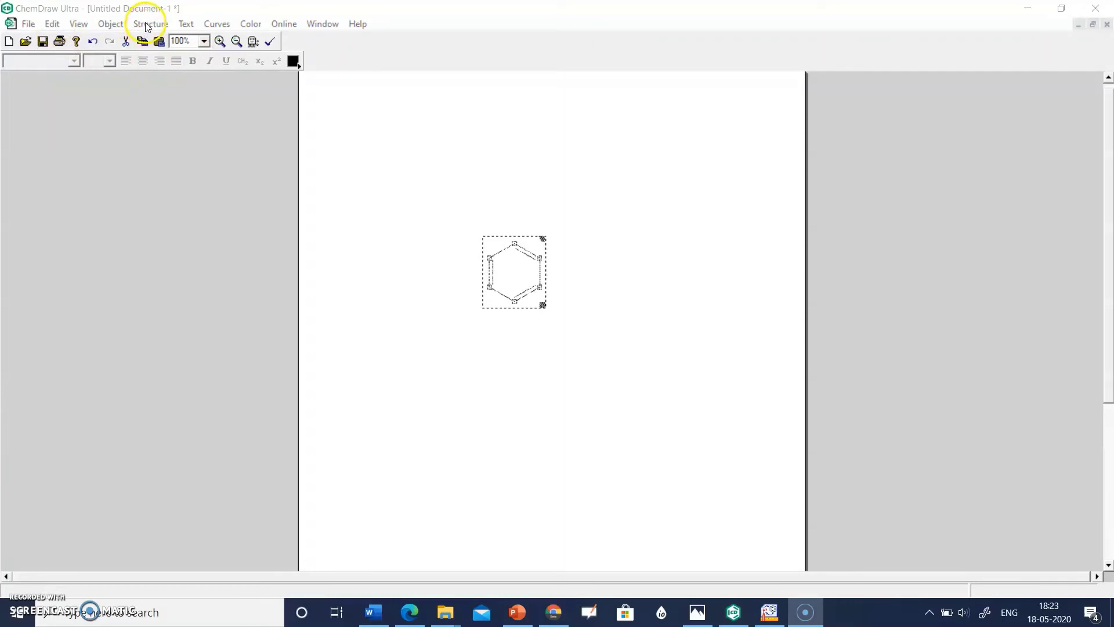
click(147, 26)
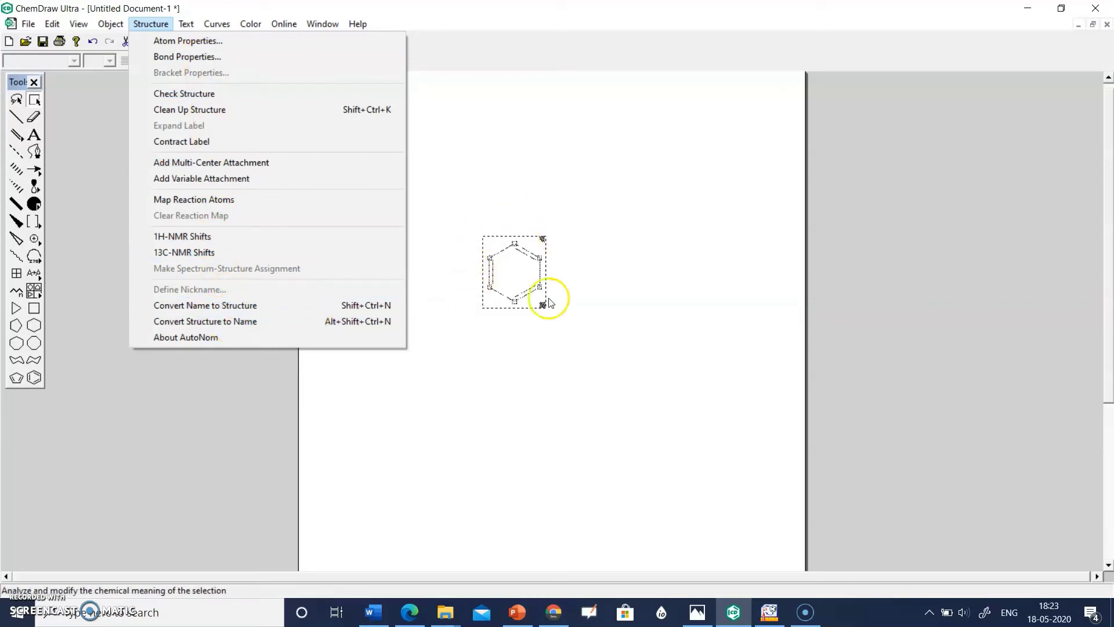
click(237, 323)
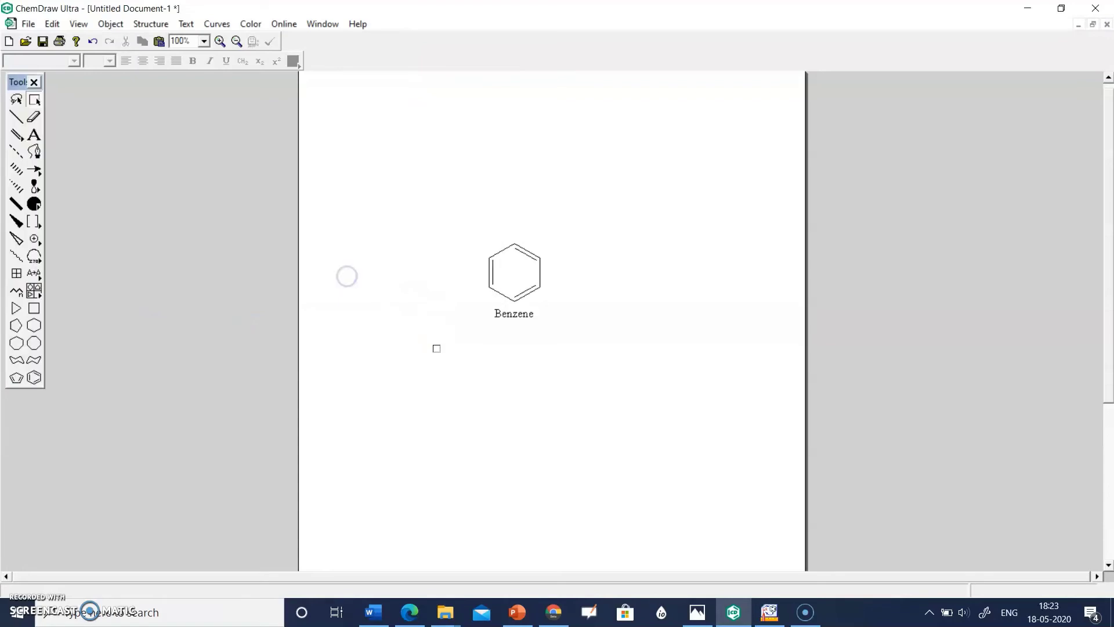
click(496, 312)
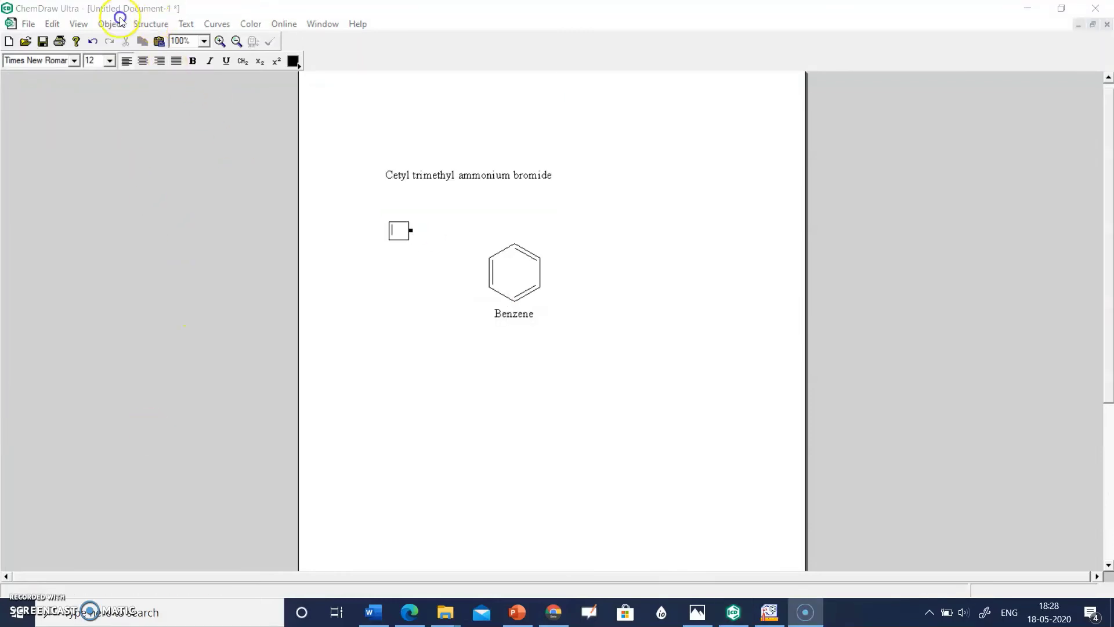
- Insert the structure named Cetyl trimethyl ammoniumbromide with Convert Name to Structure
click(151, 24)
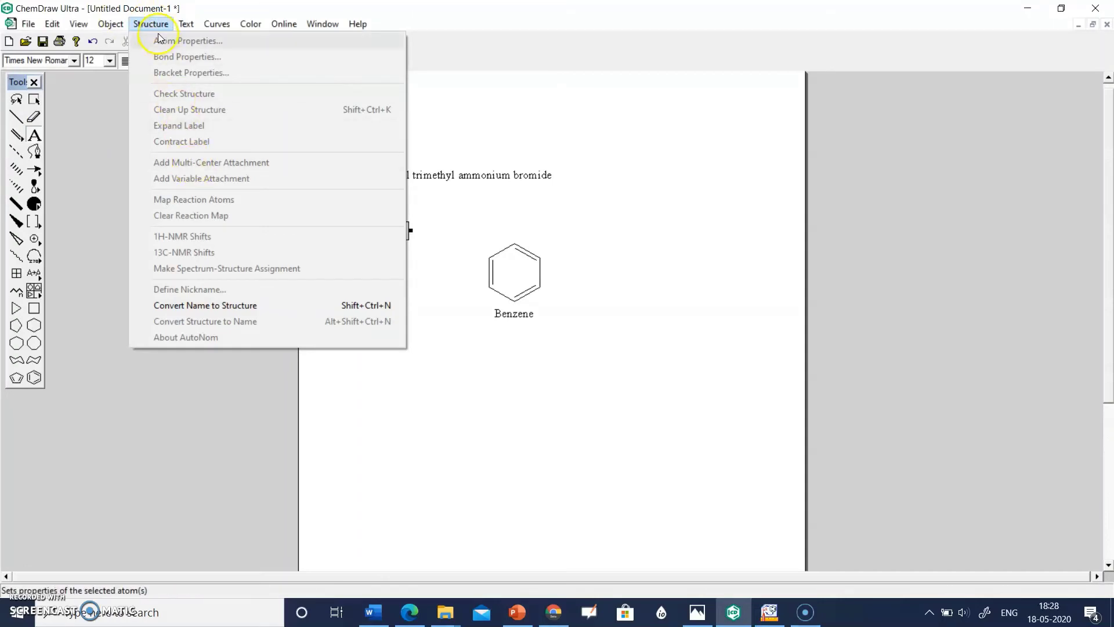
click(205, 238)
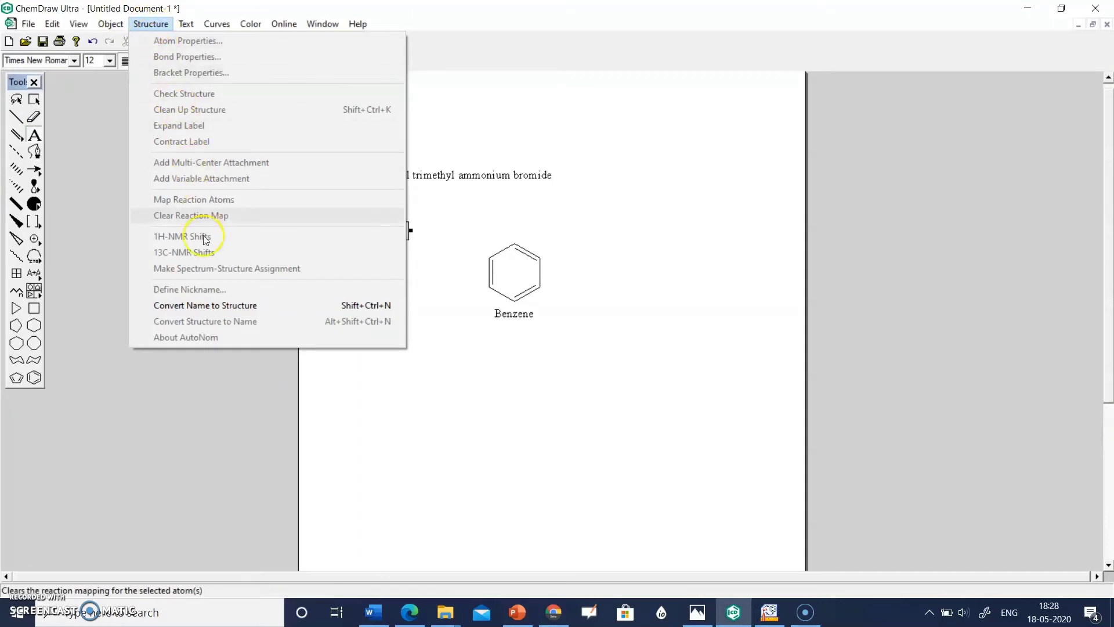
click(204, 306)
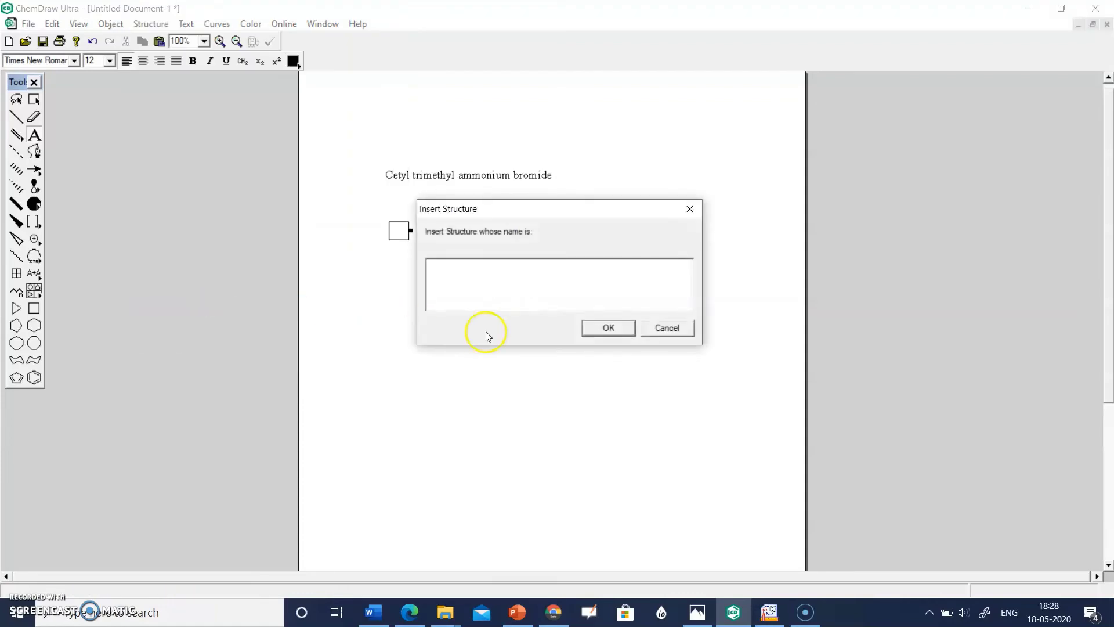
click(351, 216)
click(438, 266)
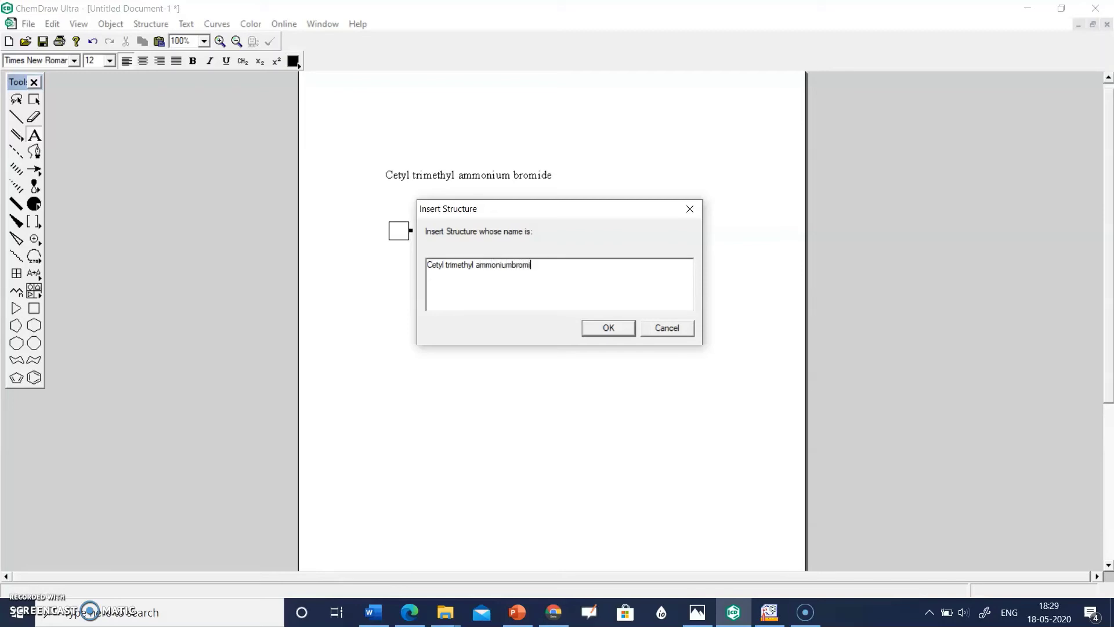
click(593, 330)
click(603, 282)
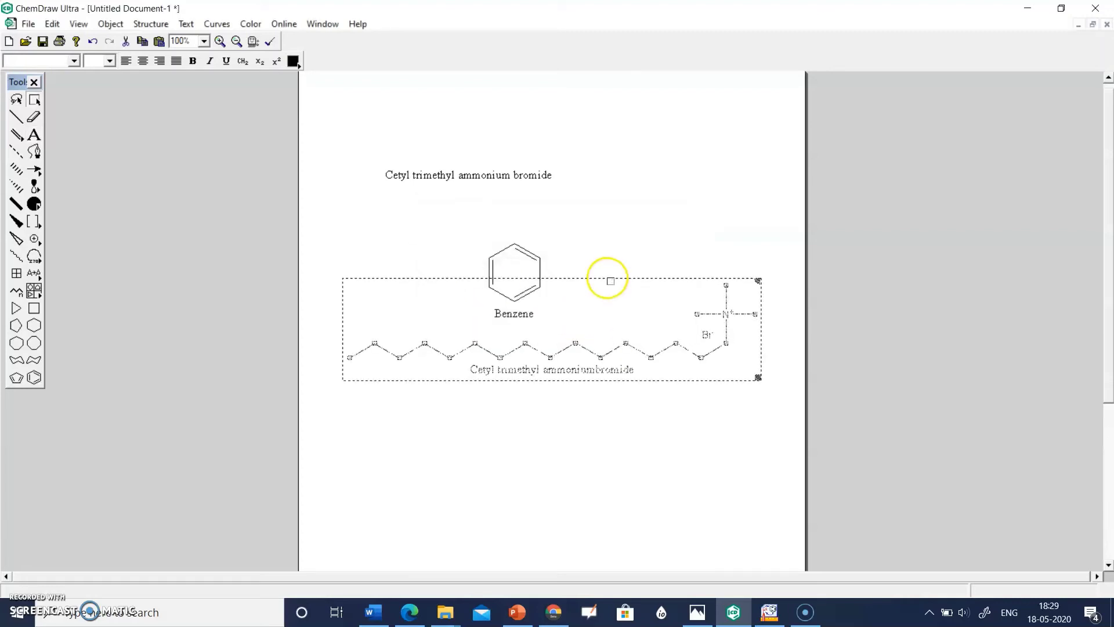
- Move the inserted structure and its caption down so they sit clear below the Benzene label, and deselect them
drag(599, 287, 599, 342)
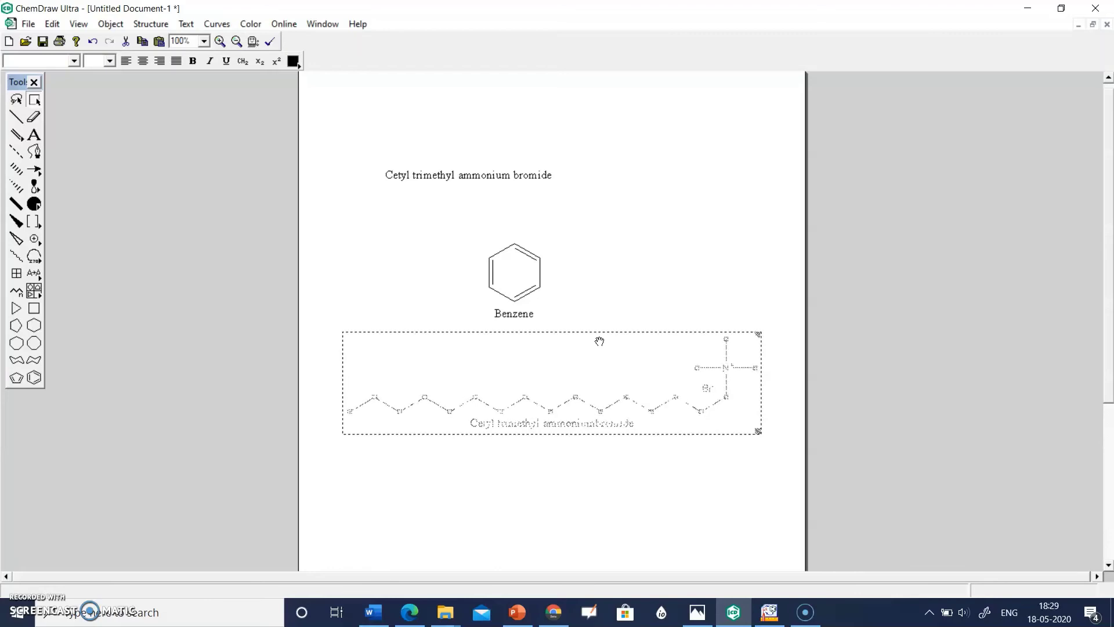
click(462, 357)
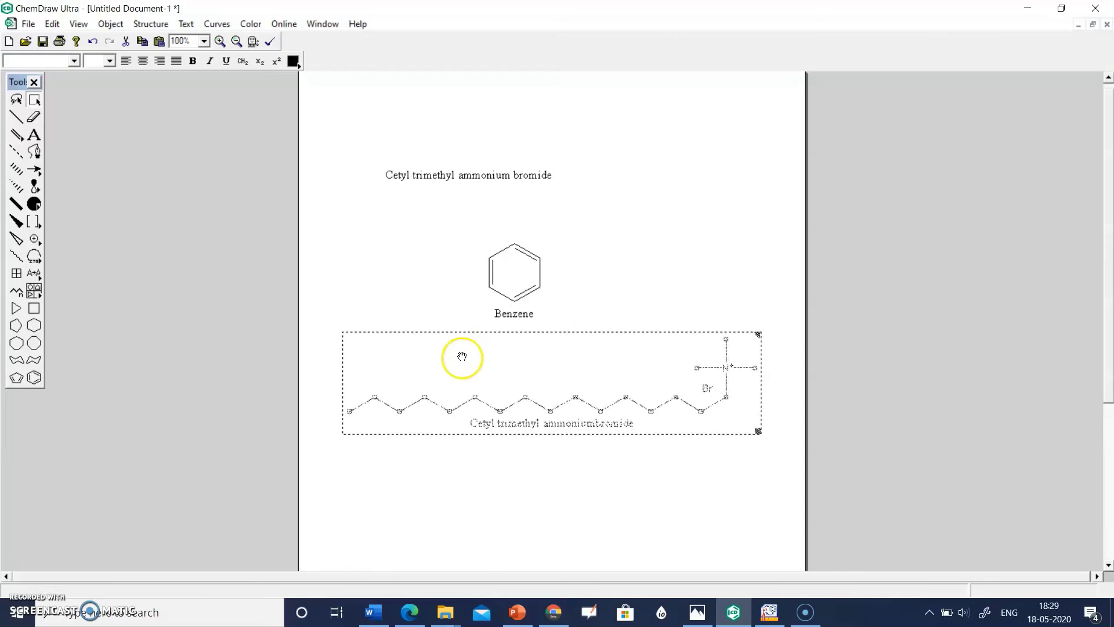
click(462, 363)
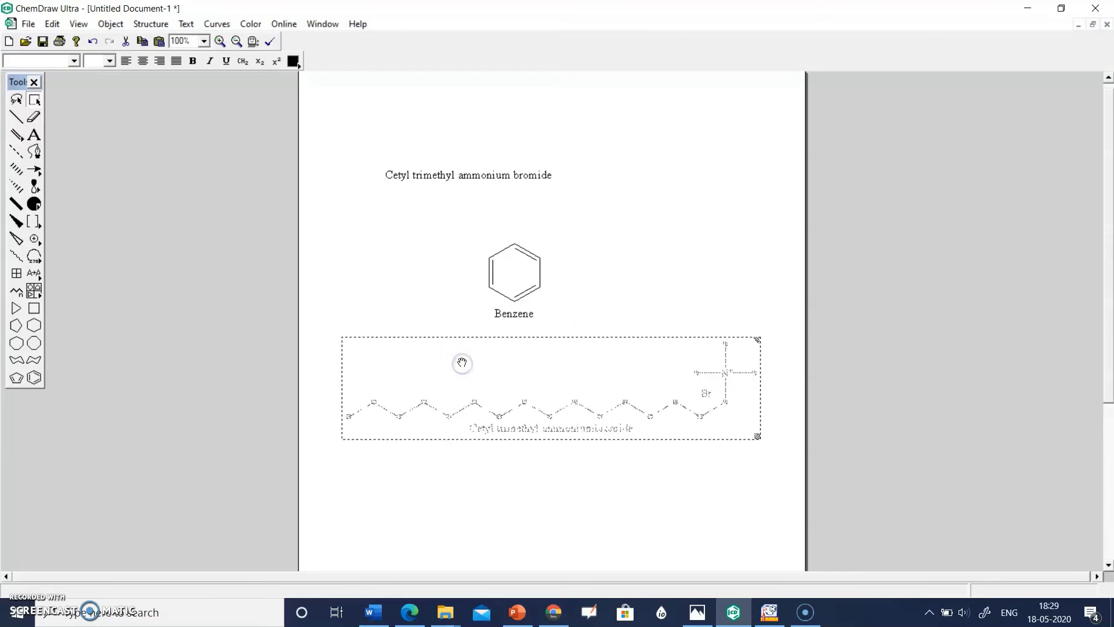
click(548, 349)
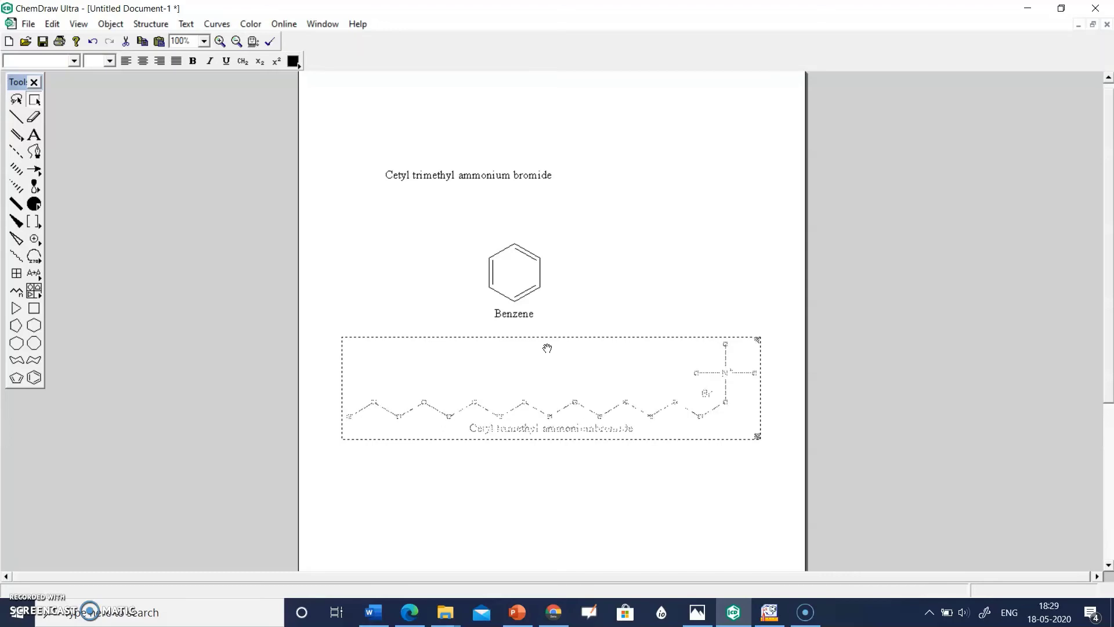
click(547, 365)
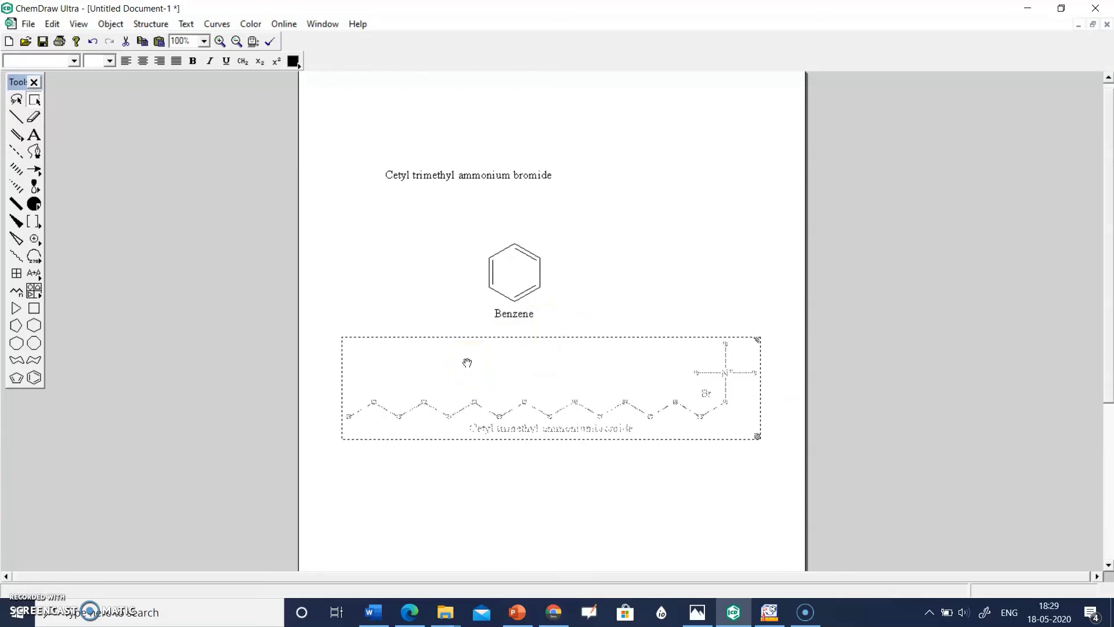
click(617, 308)
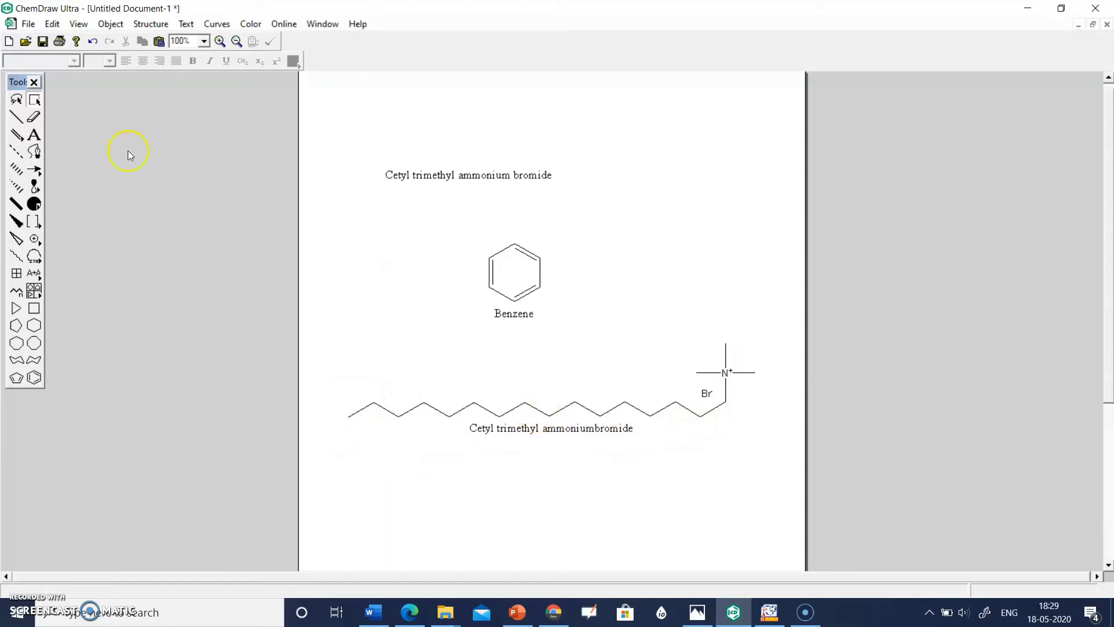
- Copy the cetyl trimethyl ammoniumbromide structure with its caption and paste it into the Word document
click(36, 102)
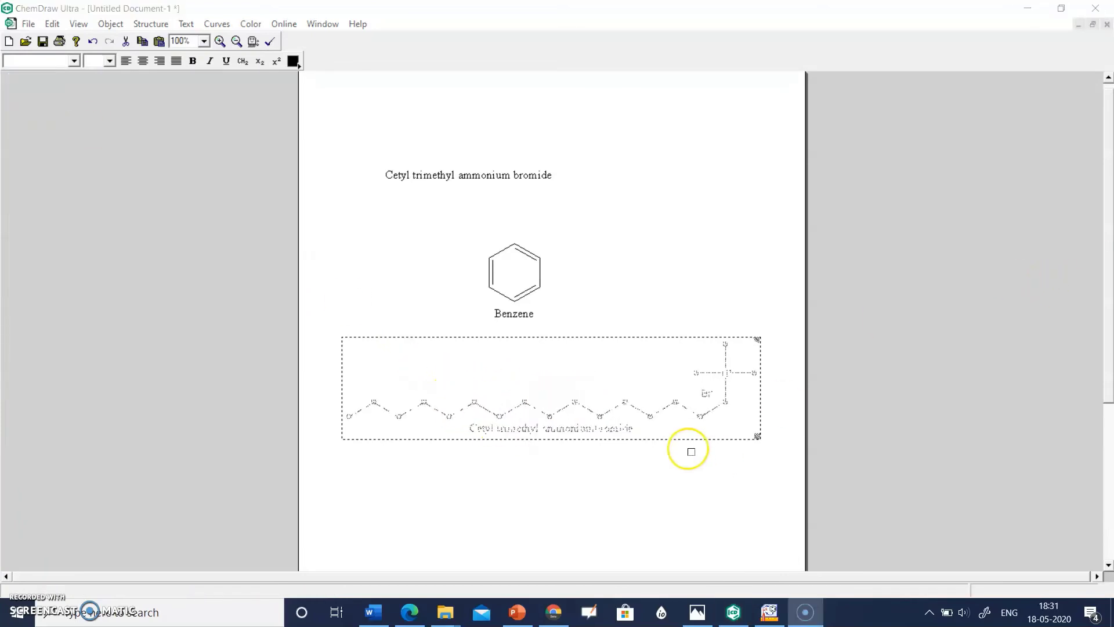
right_click(665, 389)
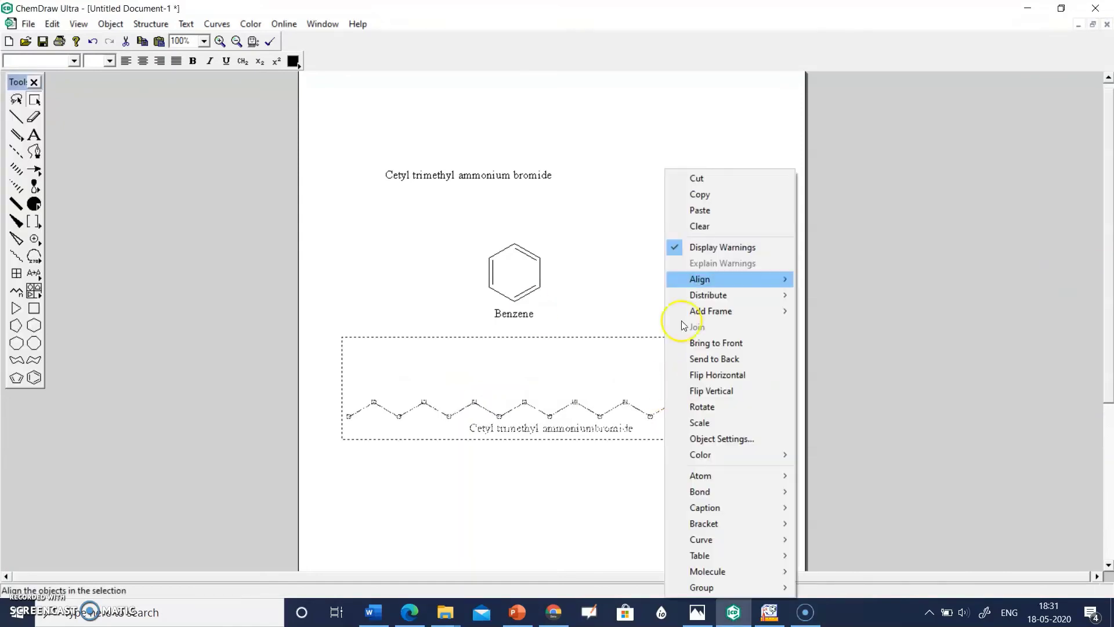
click(698, 195)
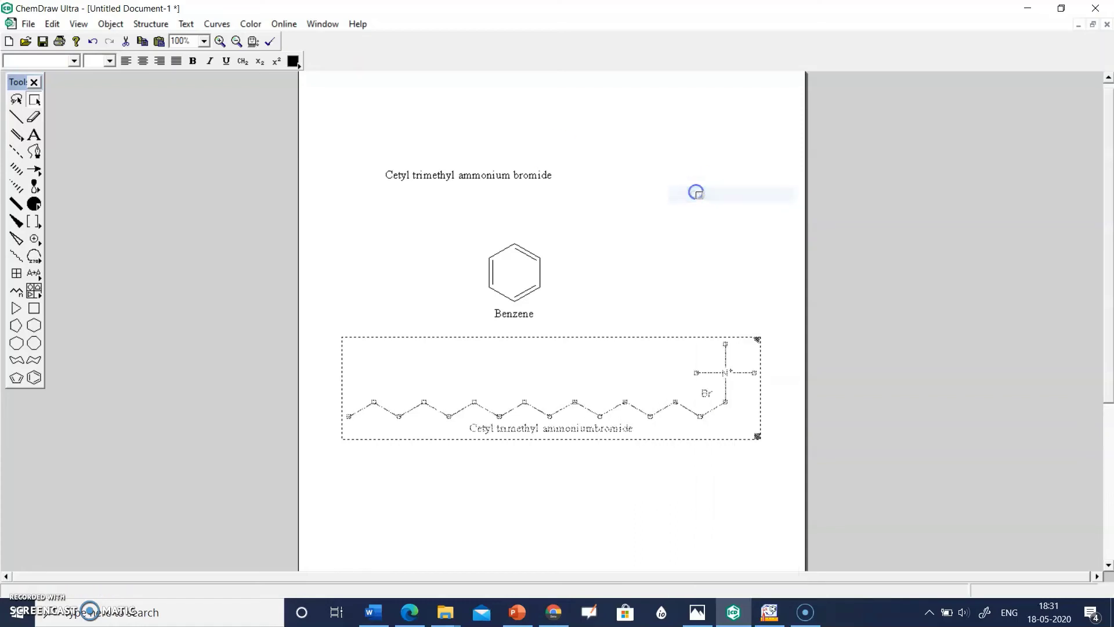
click(372, 619)
click(377, 273)
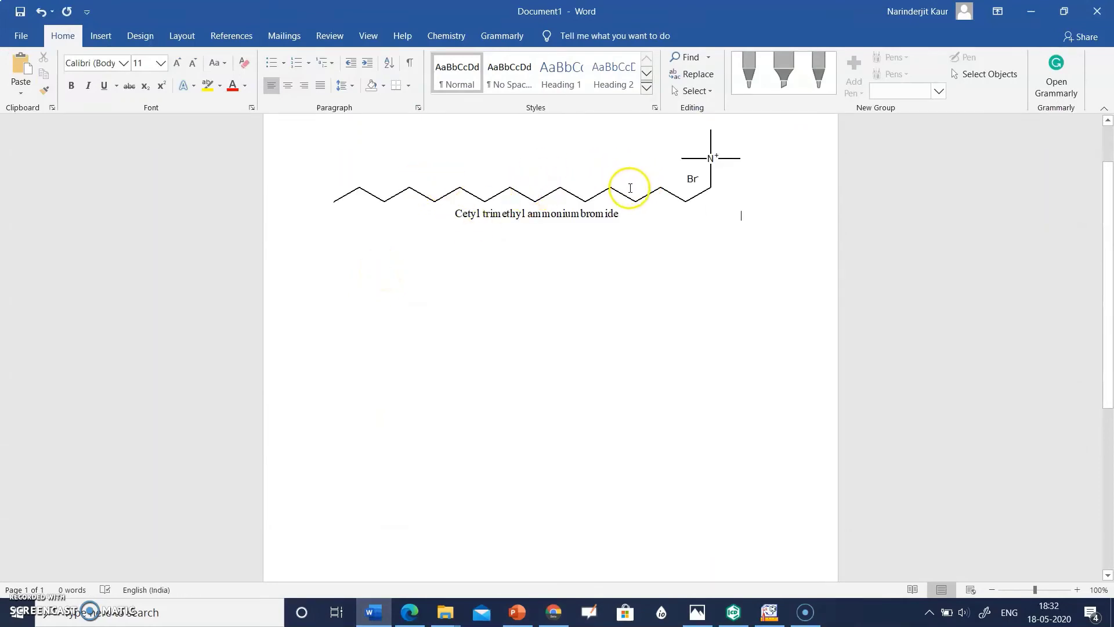
click(634, 230)
drag(531, 221, 530, 174)
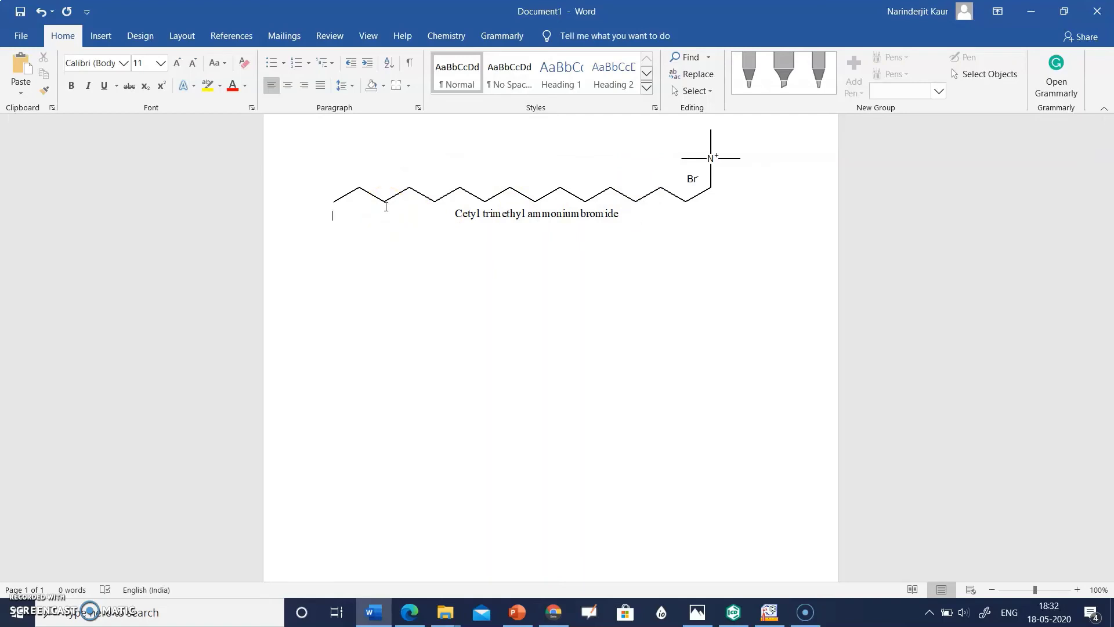
- Switch to ChemDraw, generate a 3D model of the selected cetyl trimethyl ammonium bromide structure, and move the model to the right
click(732, 619)
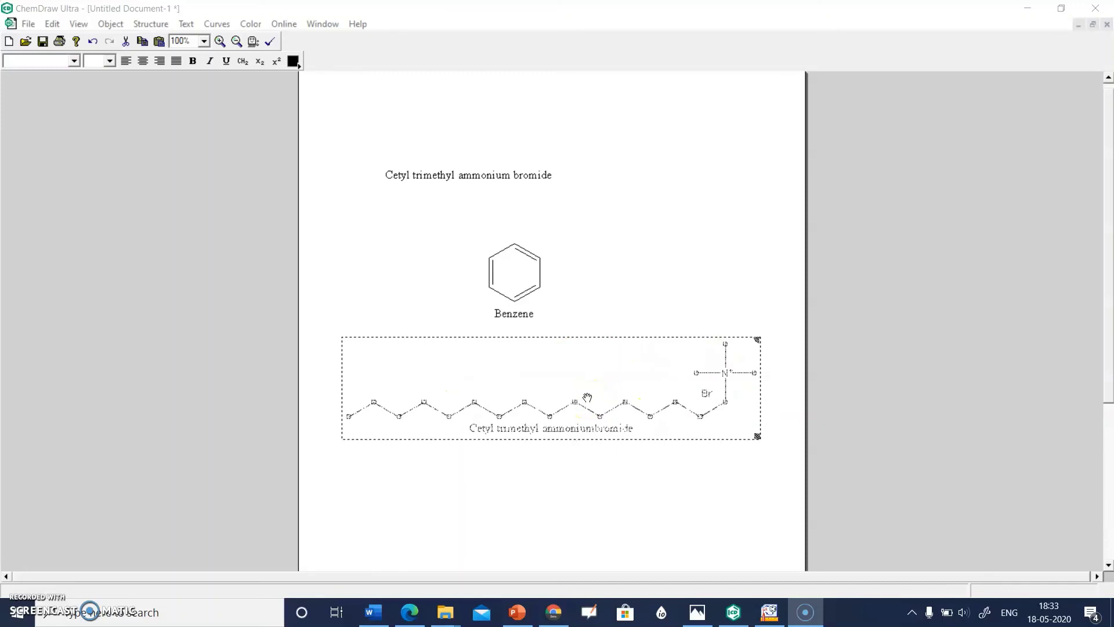
click(250, 243)
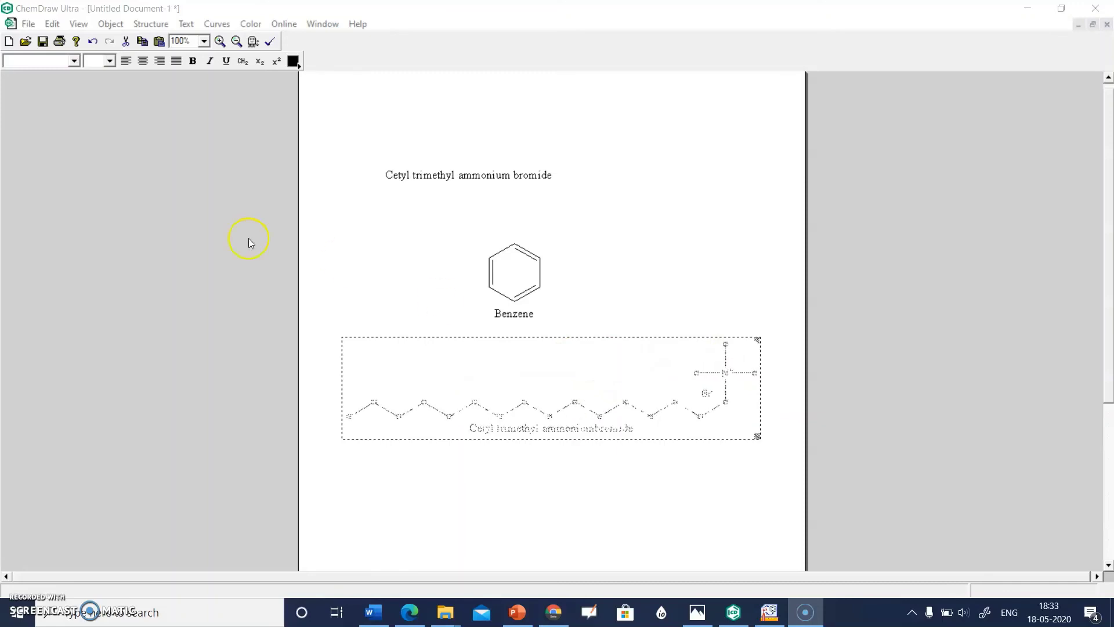
click(51, 24)
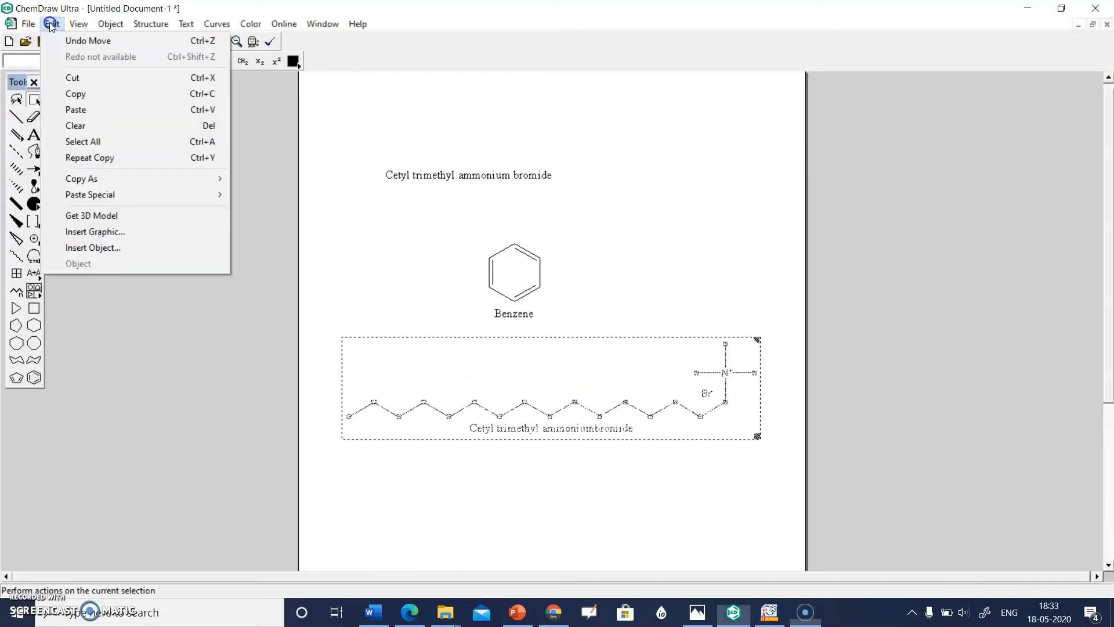
click(90, 216)
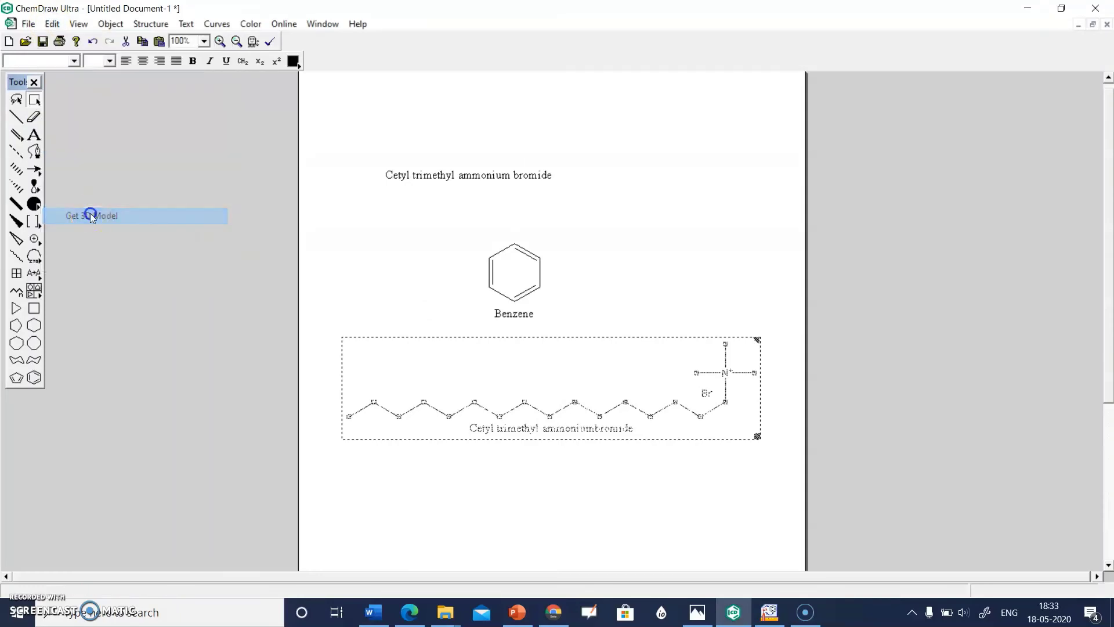
click(414, 250)
drag(416, 252, 615, 262)
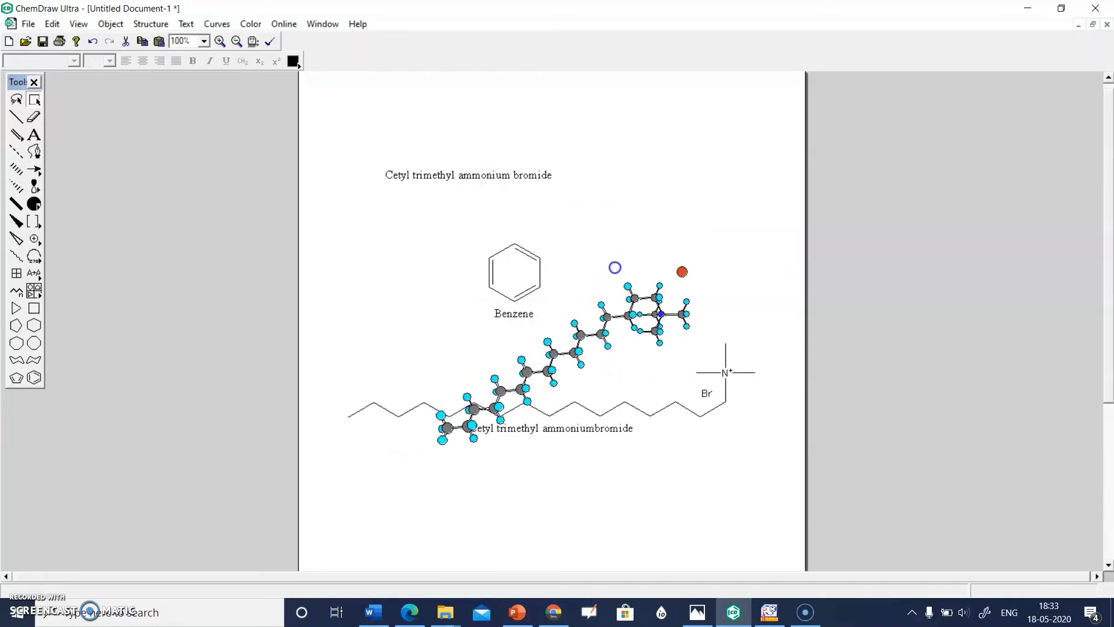
- Open the cetyl trimethyl ammonium bromide model in Chem3D and rotate it to view it from another angle
drag(587, 324, 585, 326)
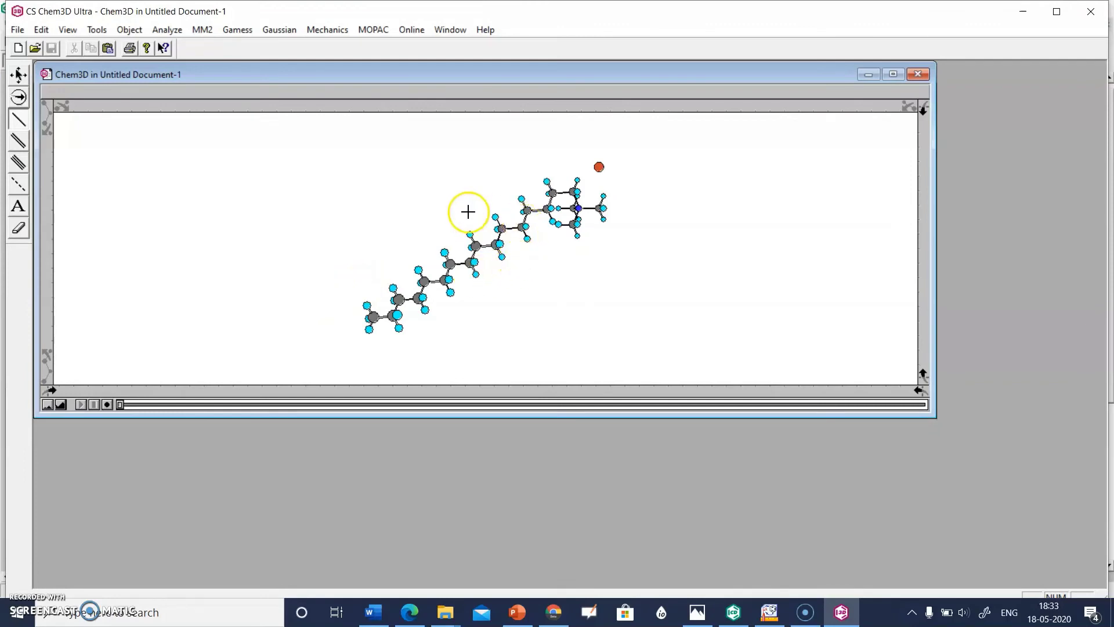
click(19, 97)
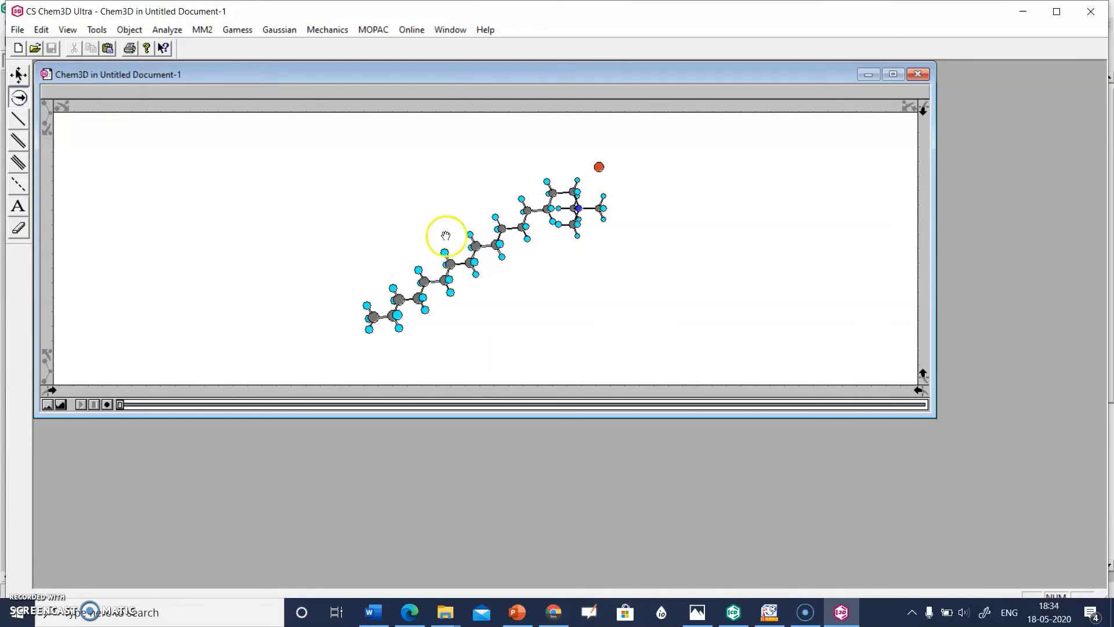
drag(505, 244, 593, 327)
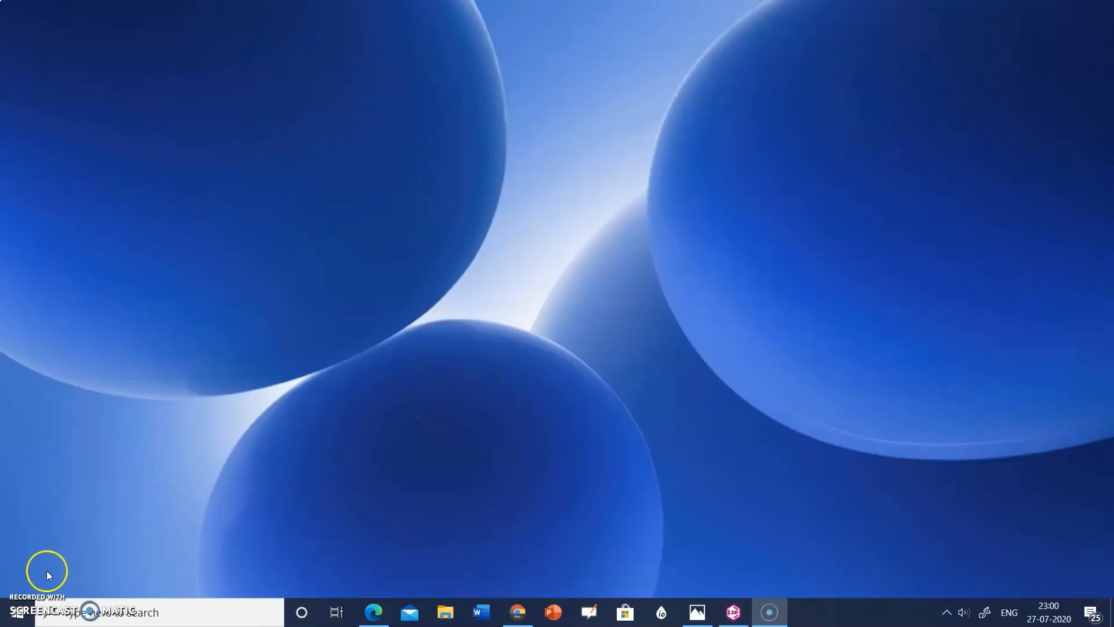
- Launch Chem3D Pro 12.0 from ChemBioOffice 2010 and accept the OpenGL setup with hardware acceleration disabled by default
click(26, 614)
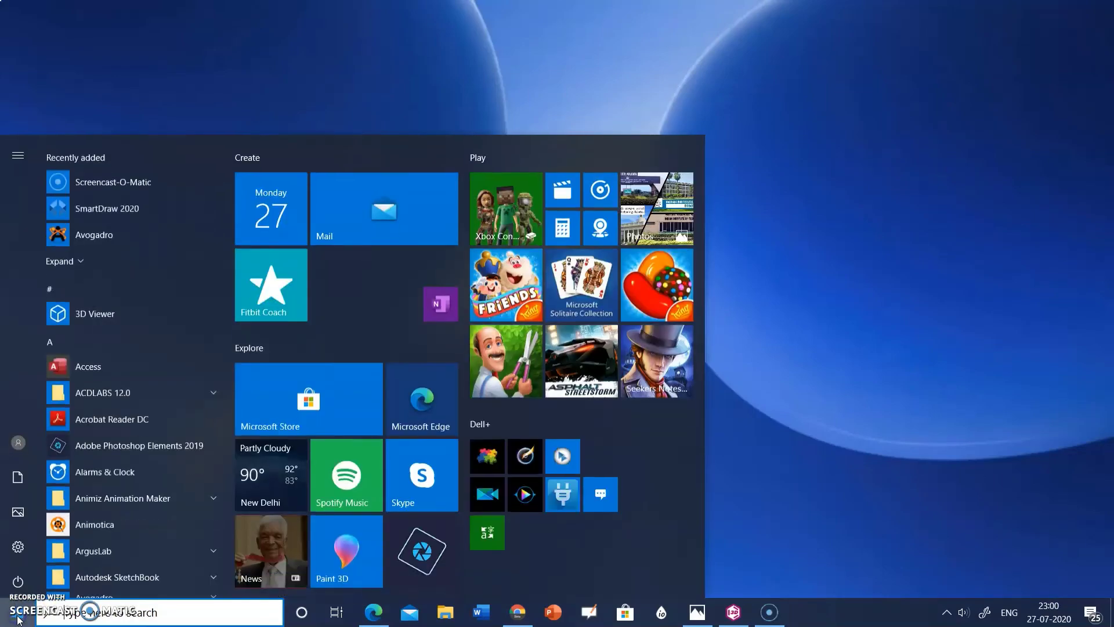
mouse_move(227, 178)
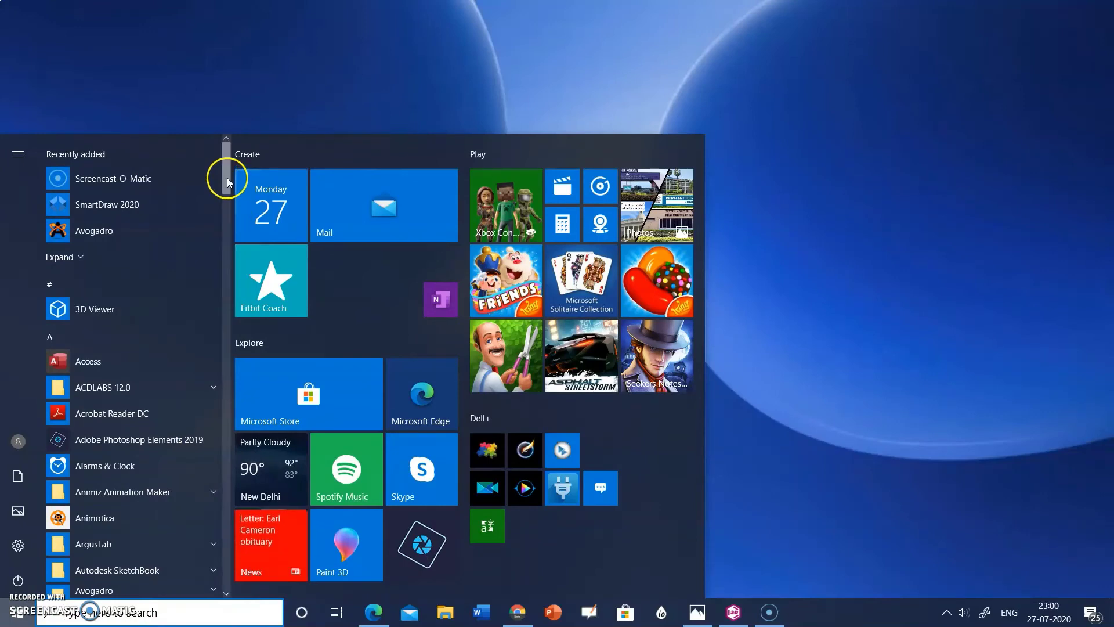
drag(227, 178, 228, 242)
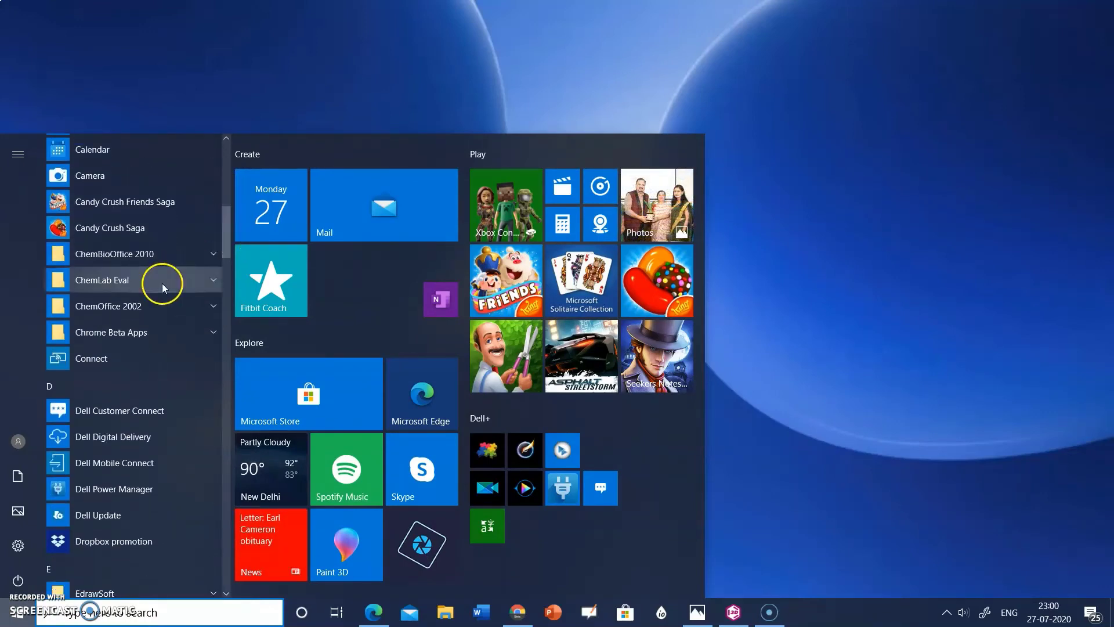
click(123, 255)
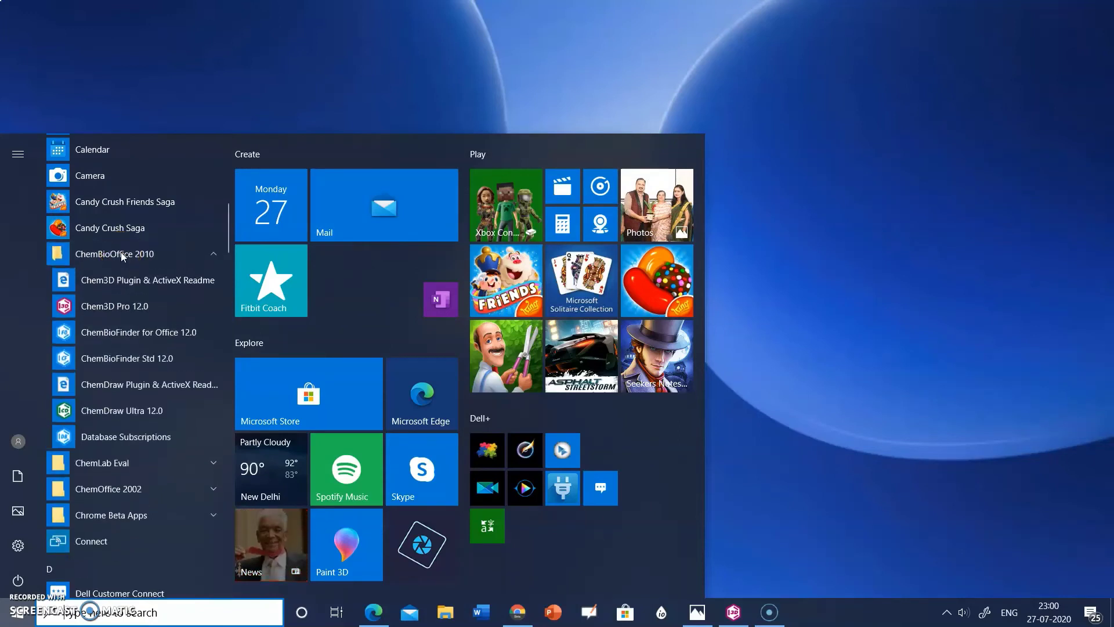
click(74, 313)
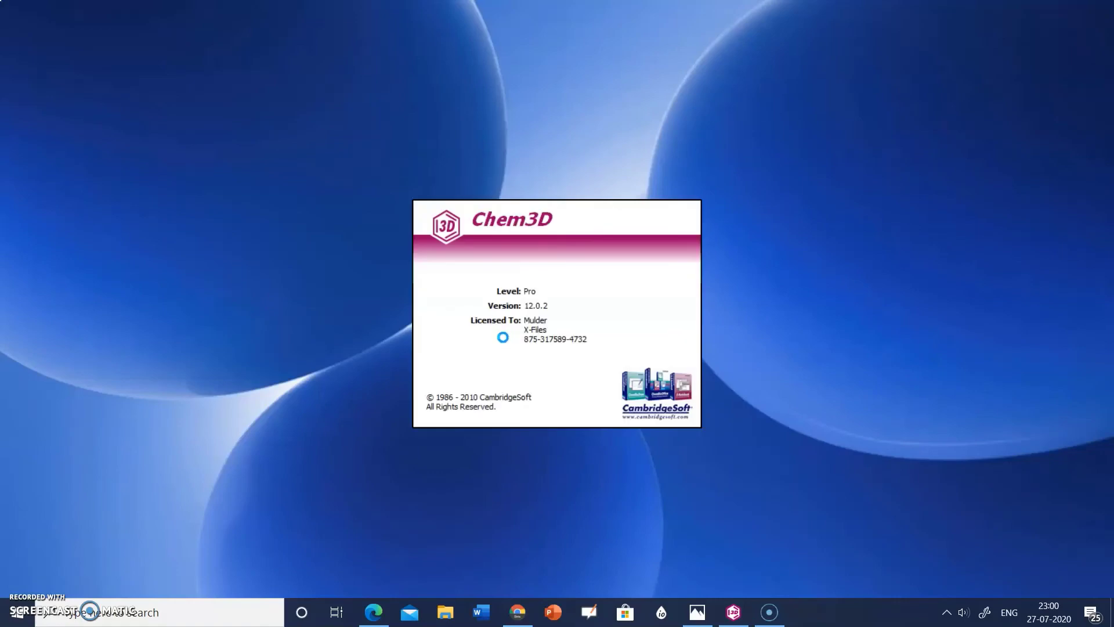
click(599, 412)
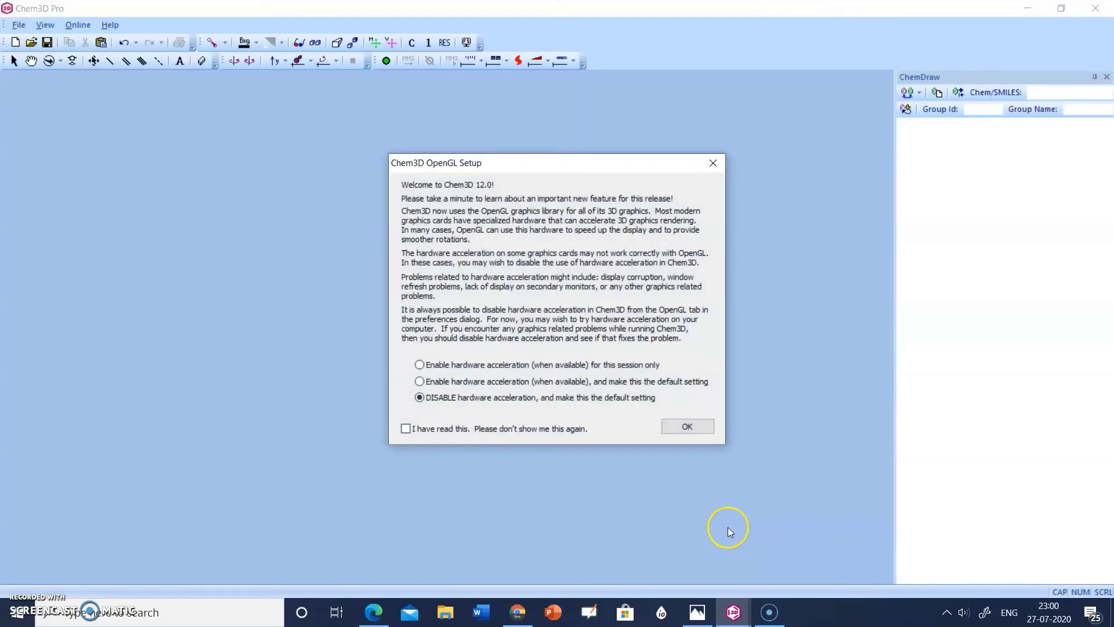
click(682, 427)
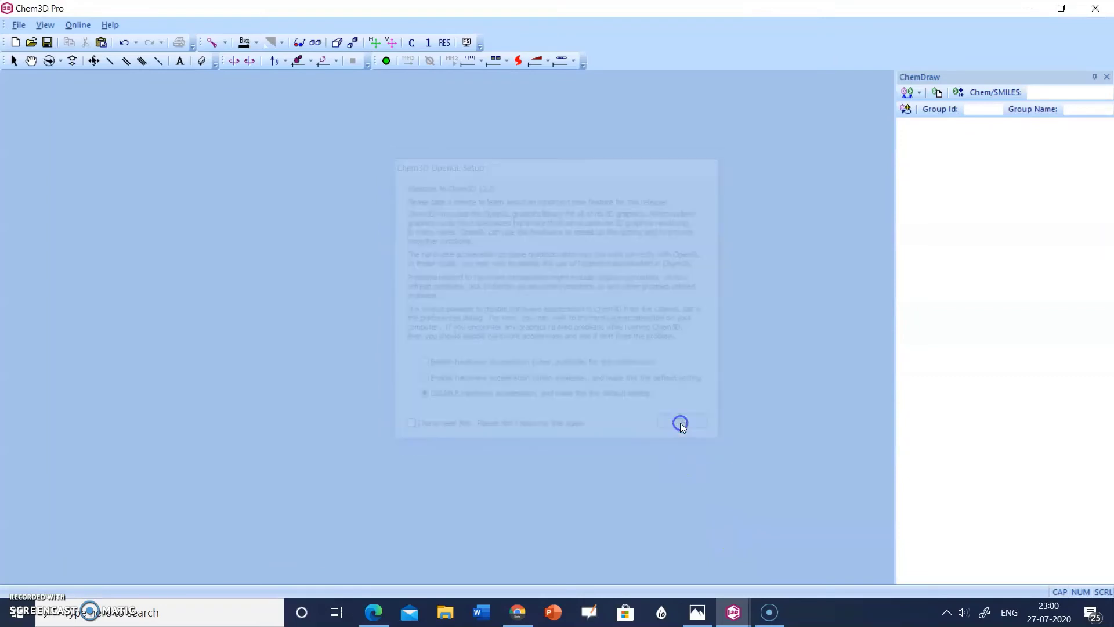
click(430, 328)
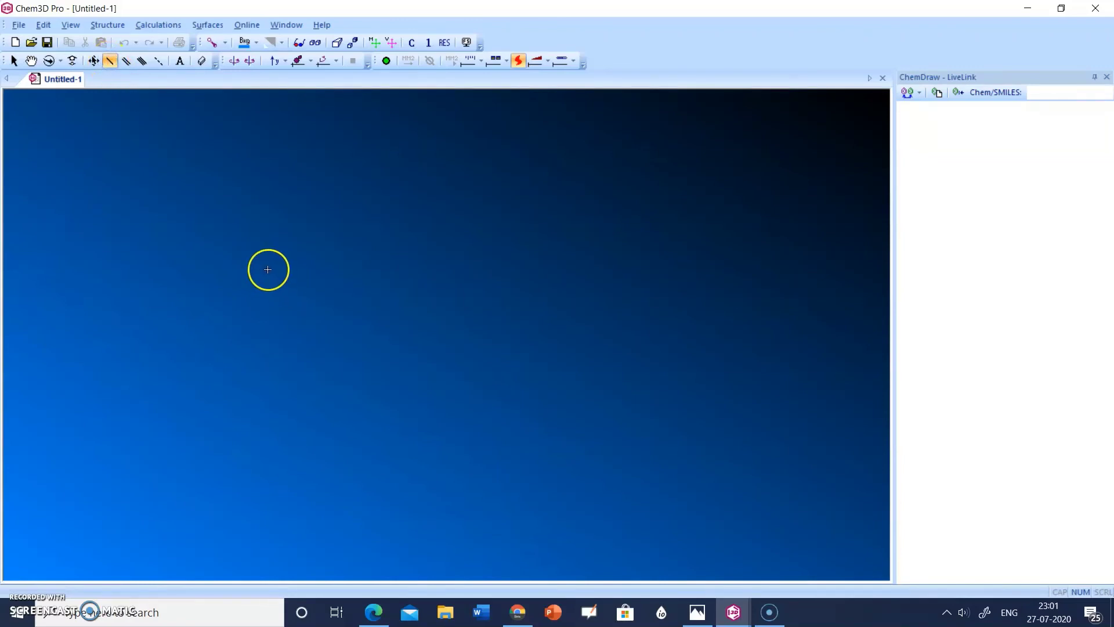
- Draw an ethane model from one single bond in the empty workspace and rotate it to inspect its shape
drag(268, 269, 383, 293)
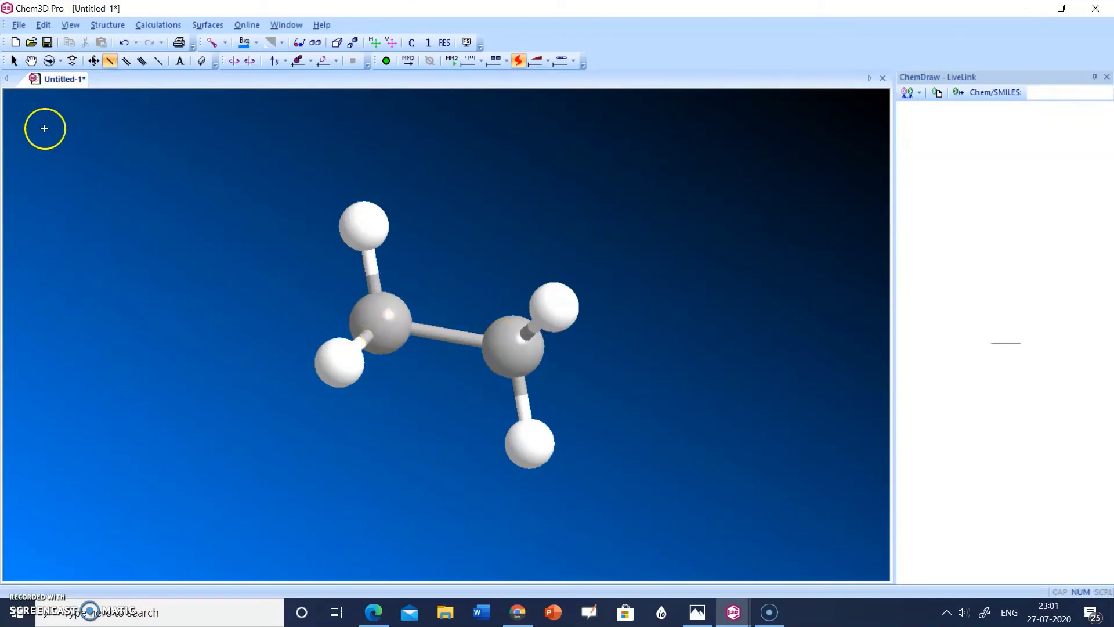
click(49, 60)
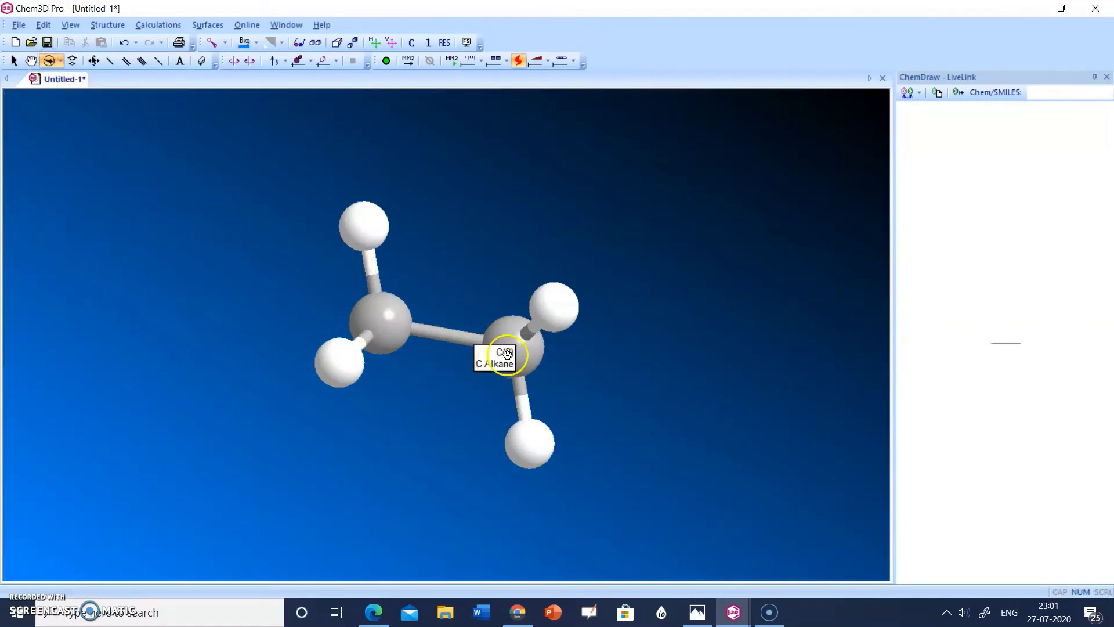
drag(514, 349, 699, 252)
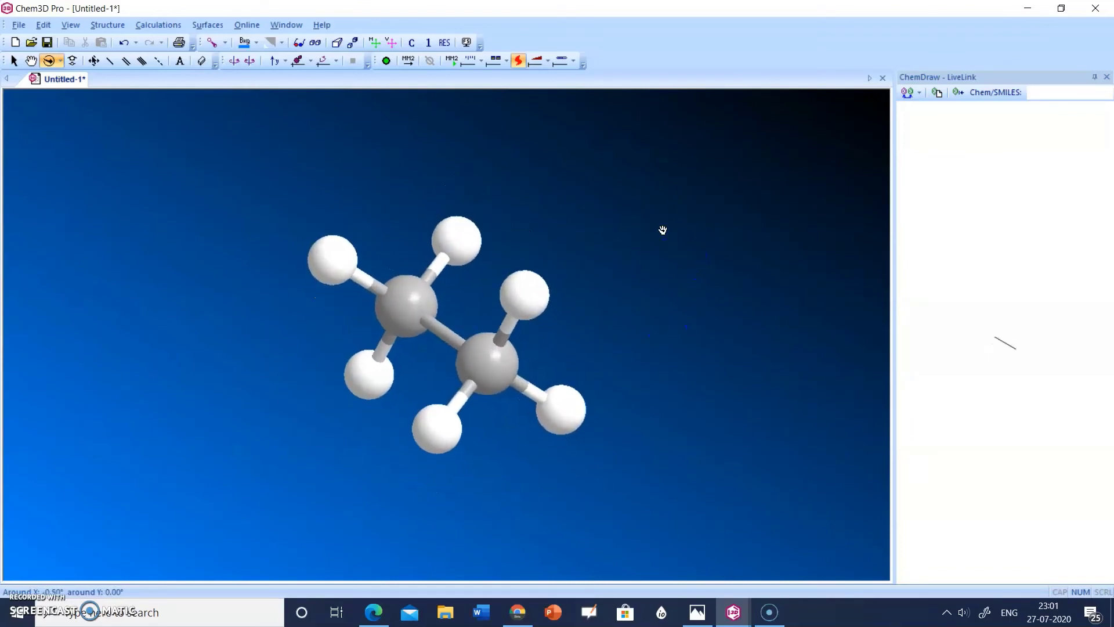
click(366, 240)
- Extend the ethane model to propane by adding a single bond at the second carbon, and rotate the molecule
click(110, 61)
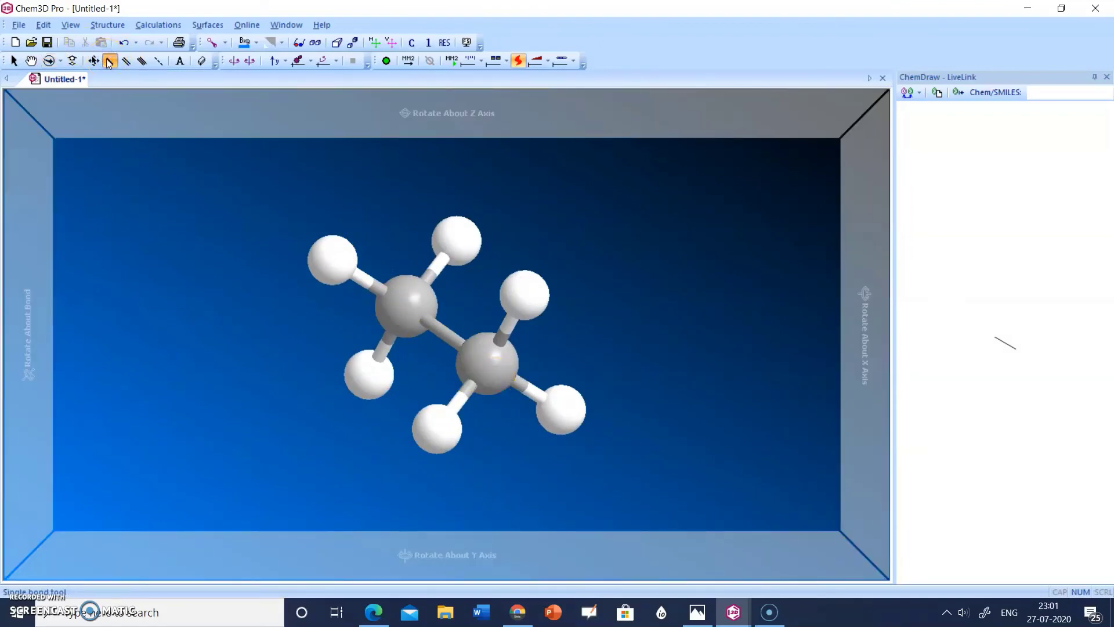
click(165, 201)
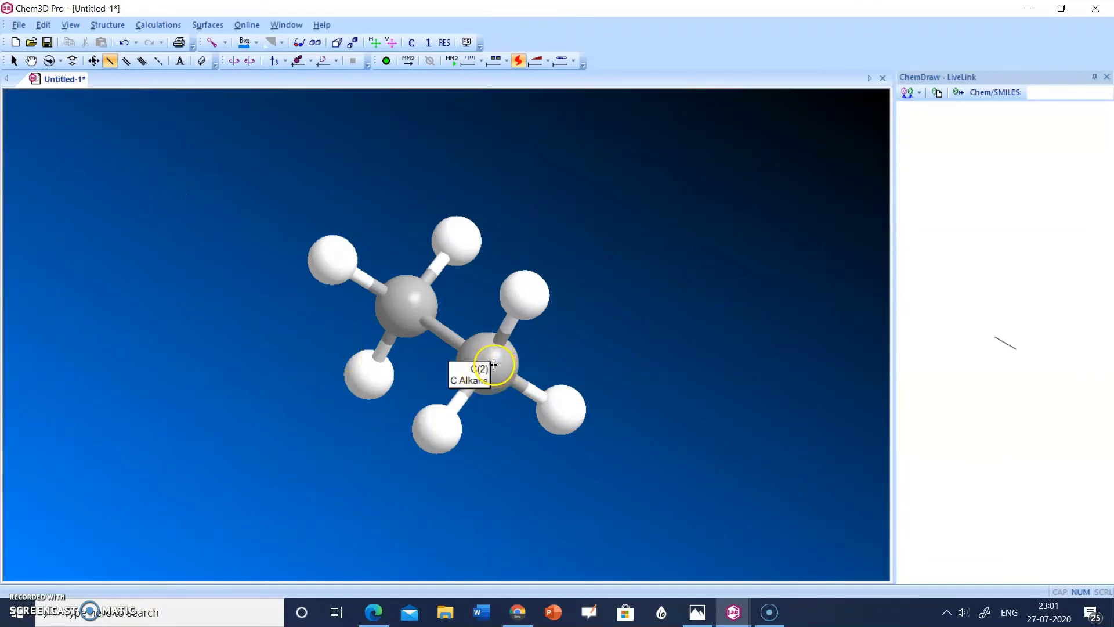
mouse_move(493, 364)
mouse_down()
mouse_move(623, 331)
mouse_move(498, 352)
mouse_up()
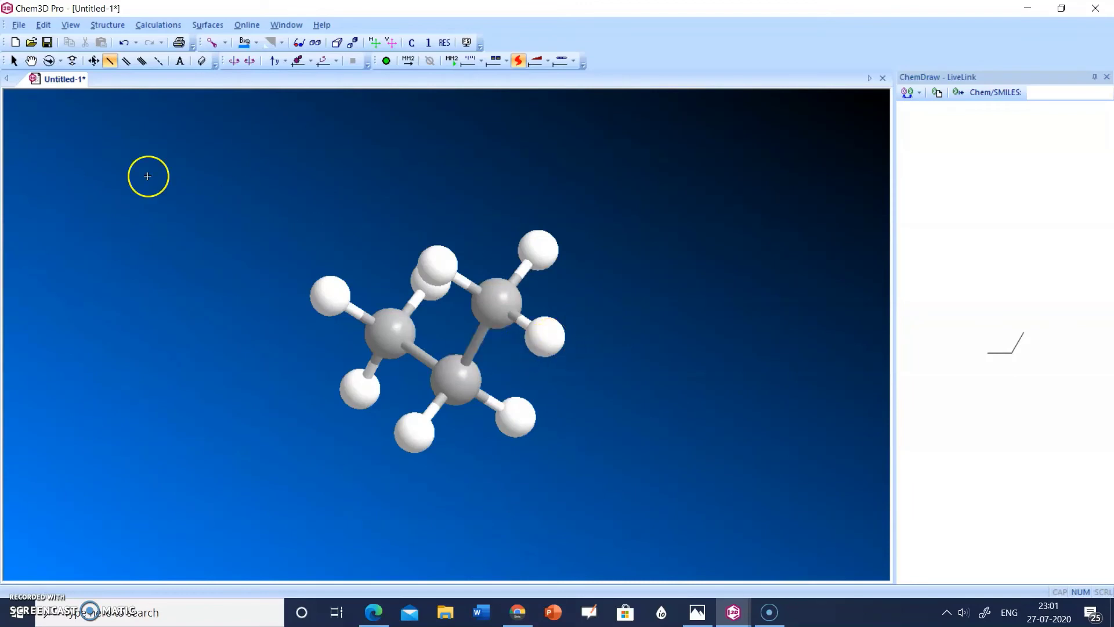
click(49, 60)
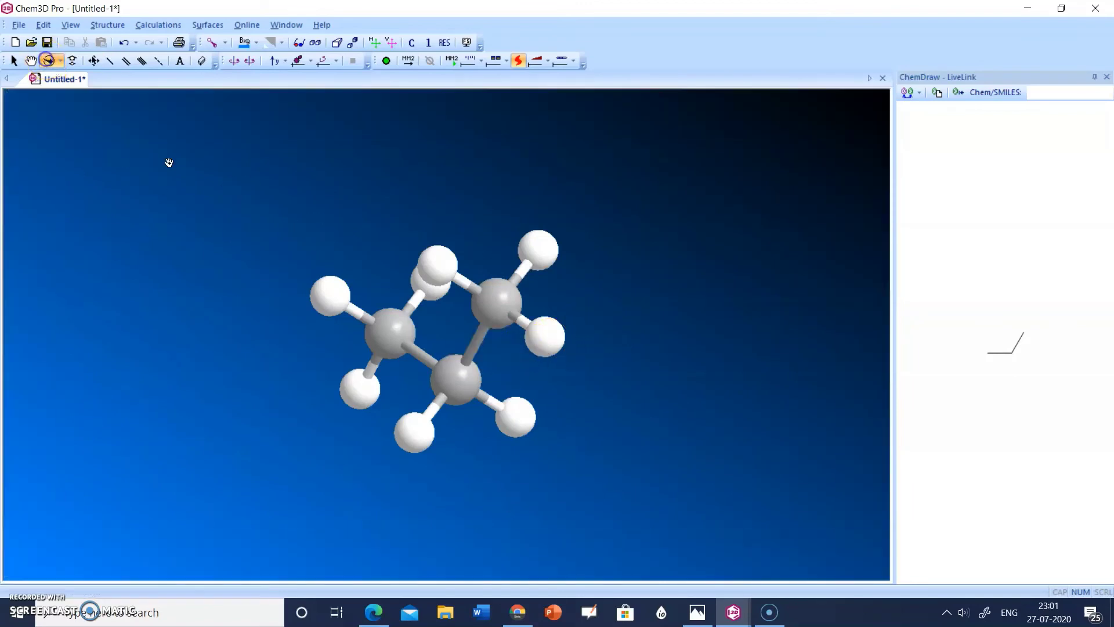
drag(443, 285, 209, 155)
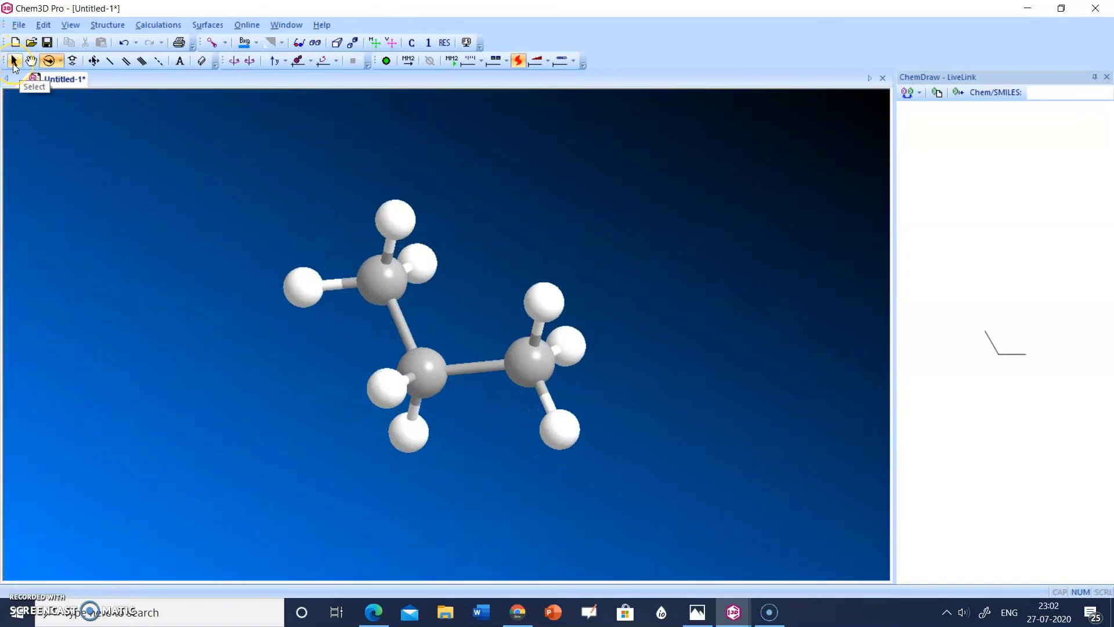
- Select the entire propane model and delete it from the workspace
click(14, 61)
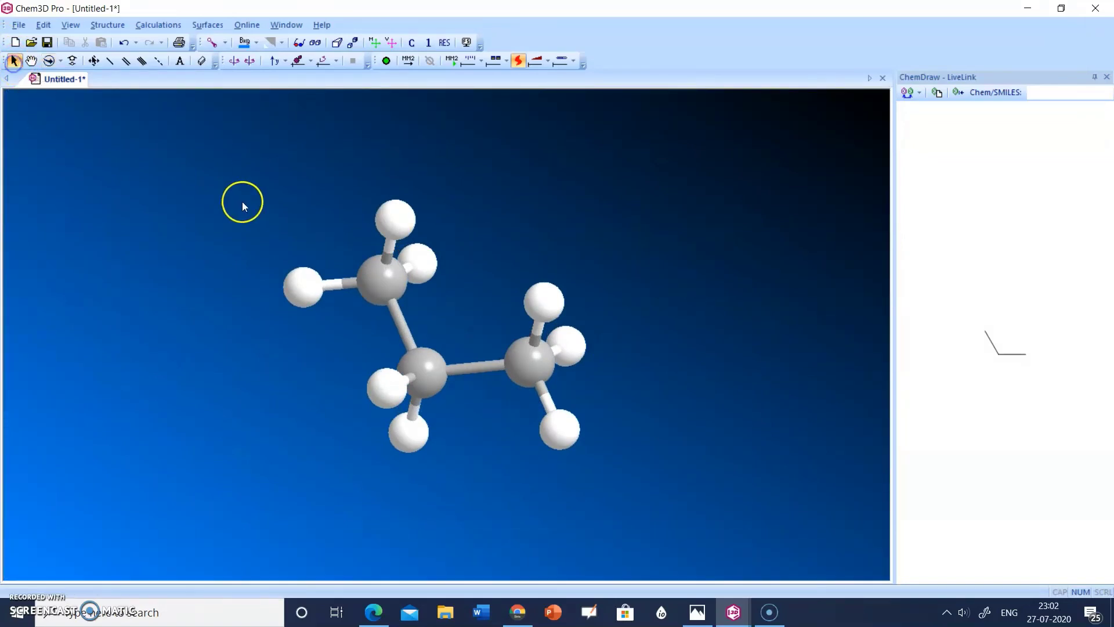
drag(230, 174, 694, 486)
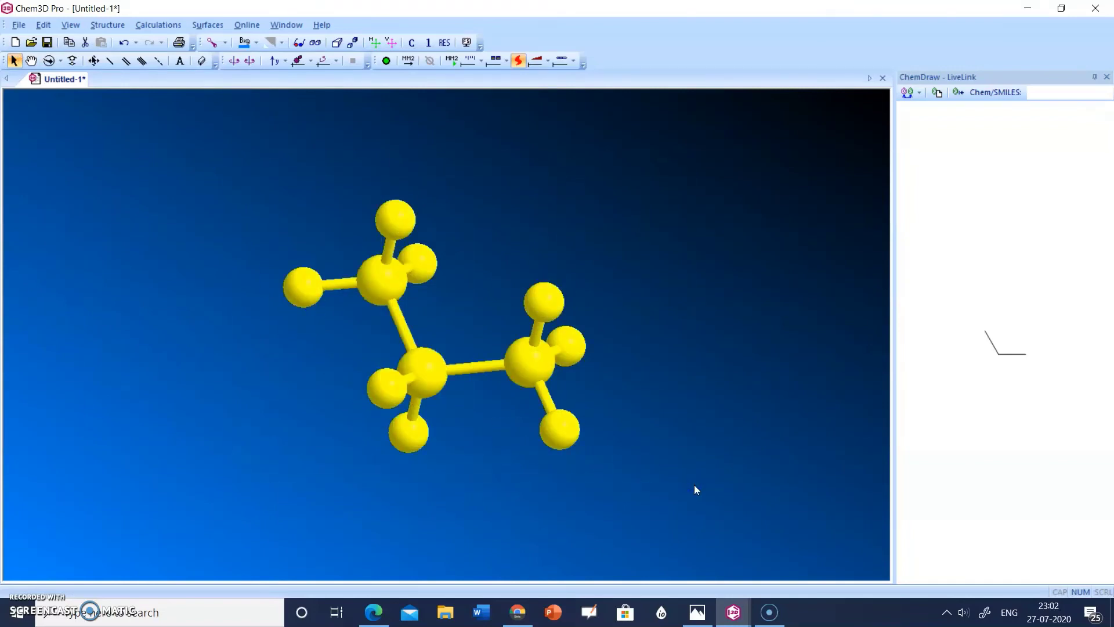
key(Delete)
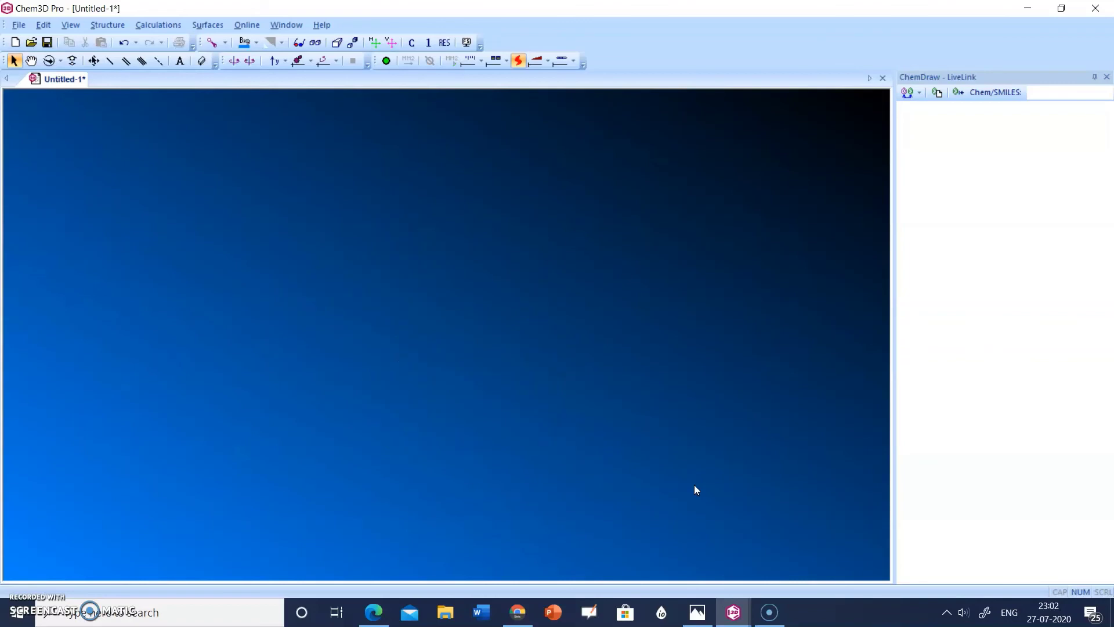
- Draw a new ethane model in the cleared workspace with the single bond tool
click(451, 366)
click(108, 62)
click(447, 296)
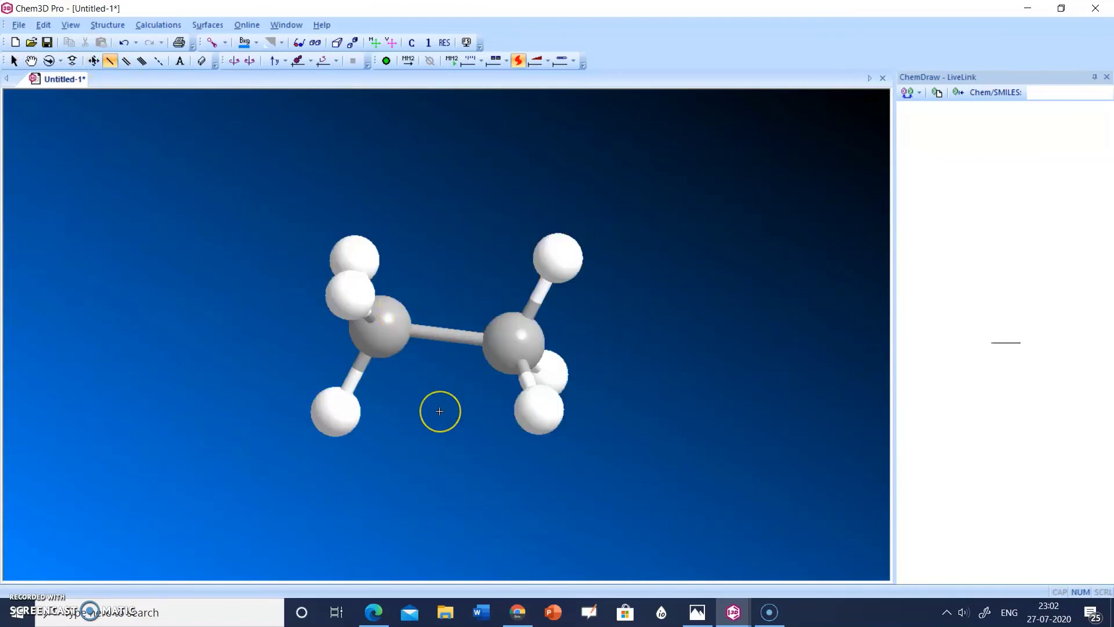
- Move the ethane's second carbon down and to the left with its hydrogens, and select the upper hydrogen on that carbon
click(15, 62)
click(48, 65)
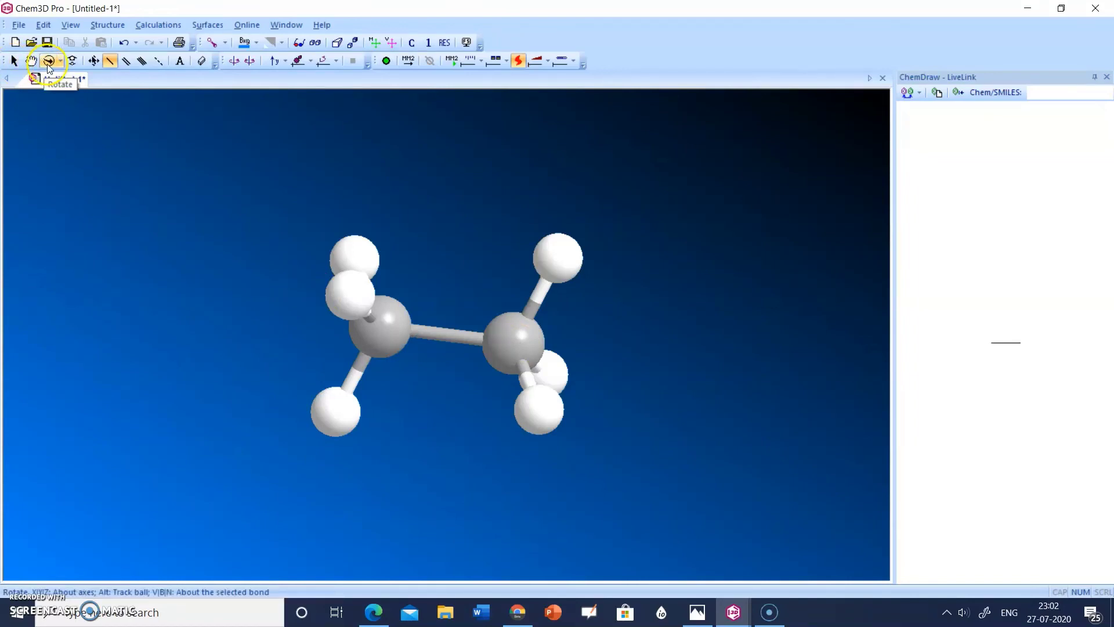
click(93, 61)
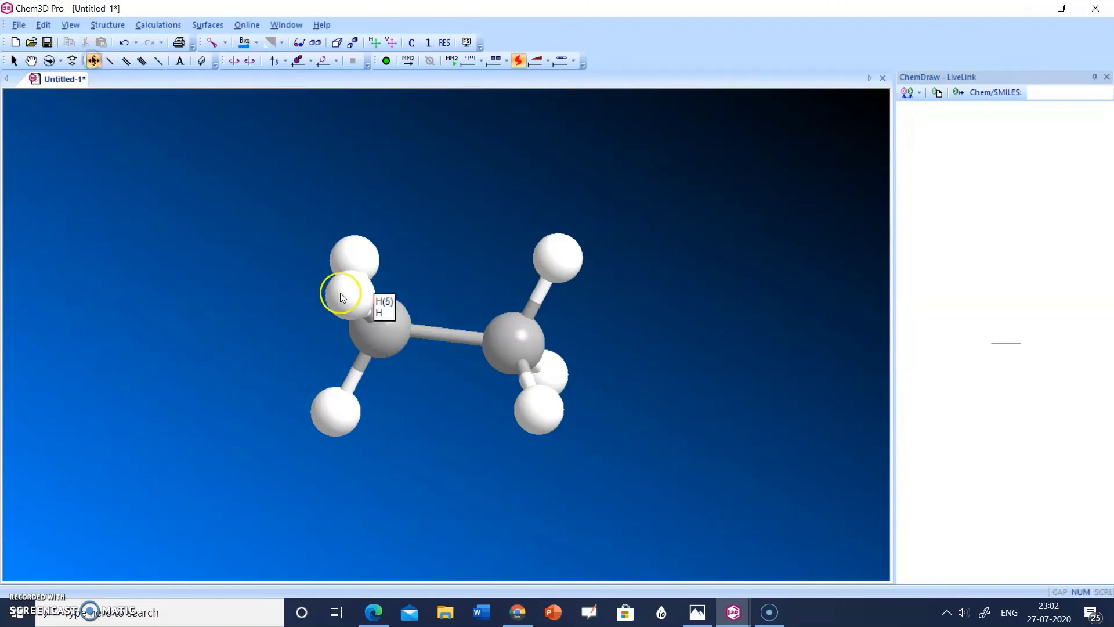
click(524, 345)
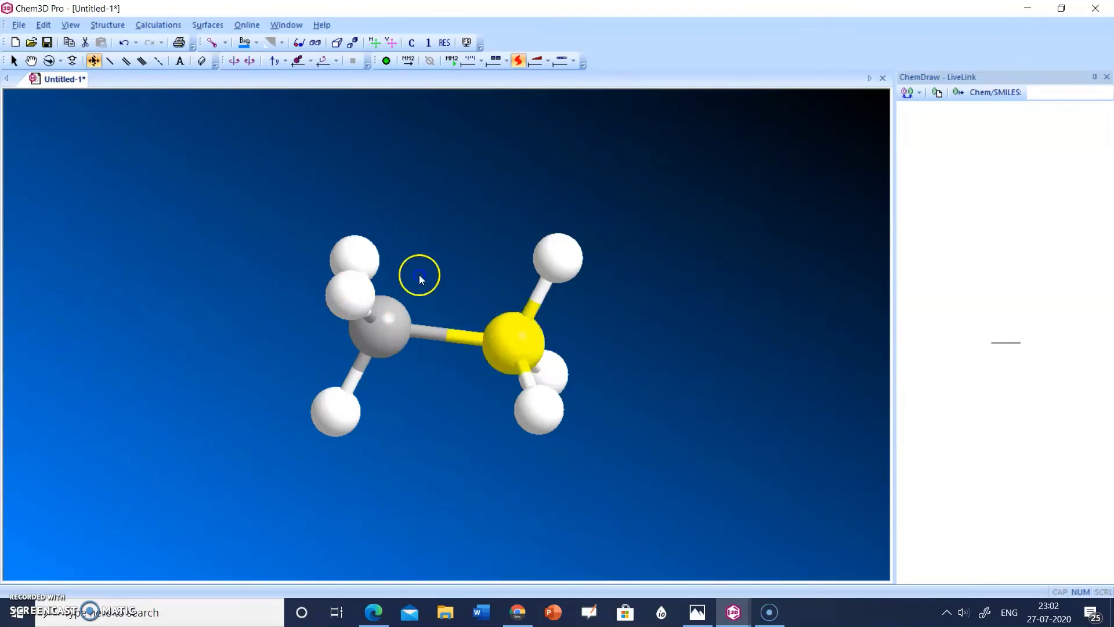
drag(516, 374, 507, 397)
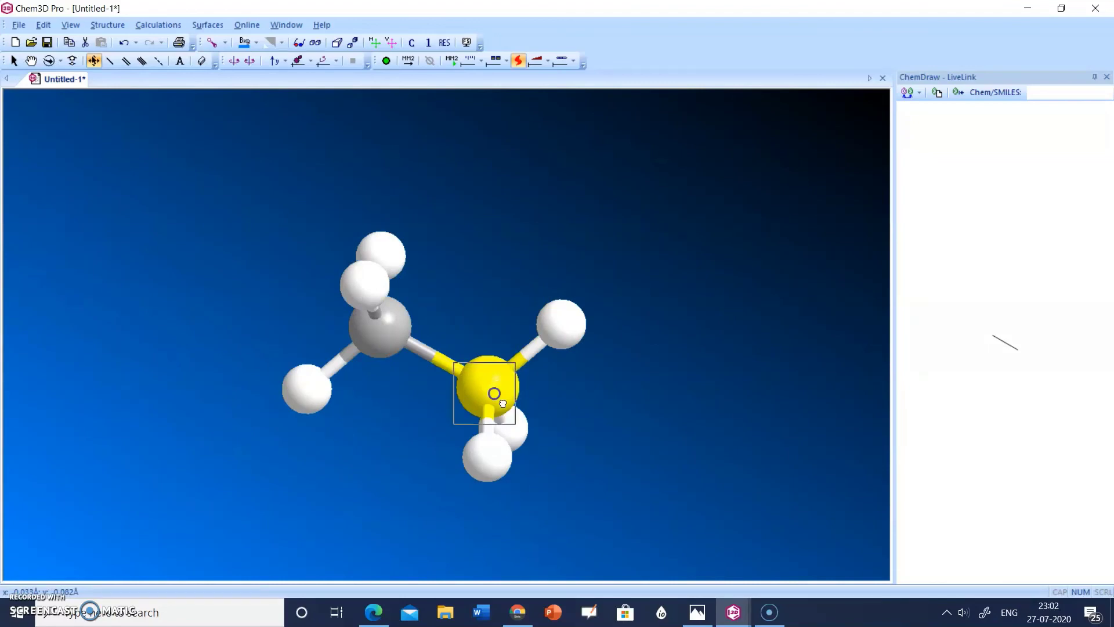
drag(493, 410, 488, 415)
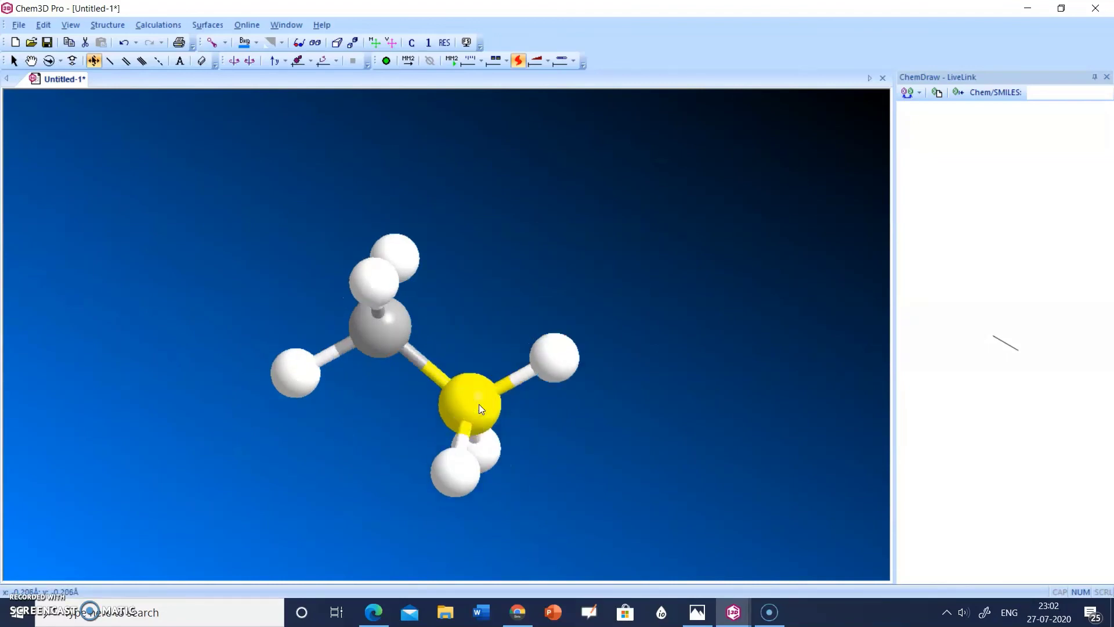
click(562, 352)
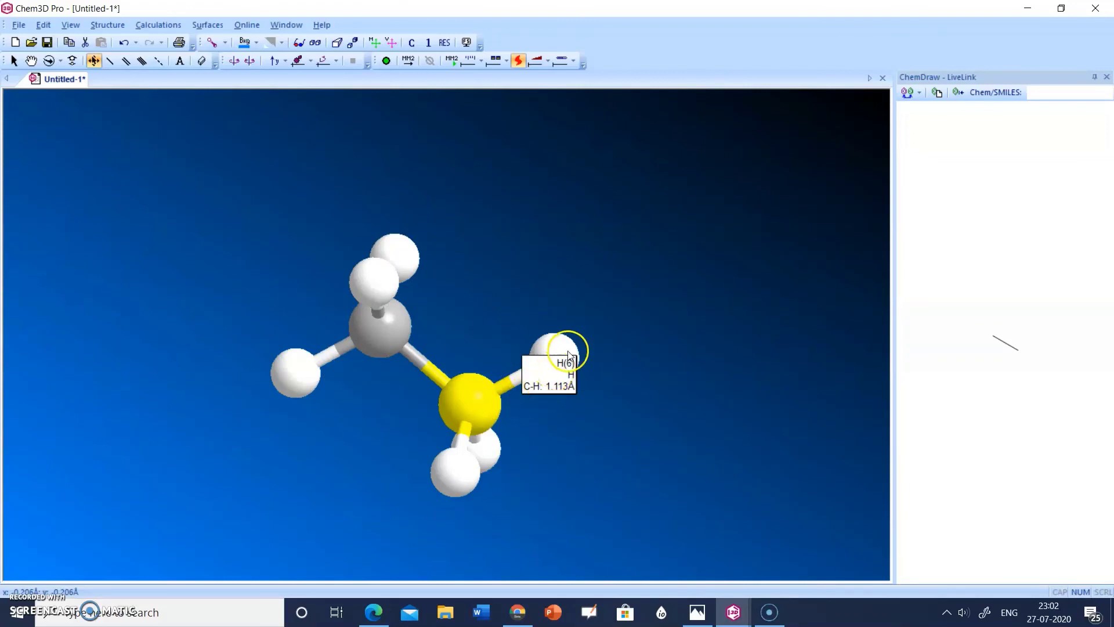
click(558, 351)
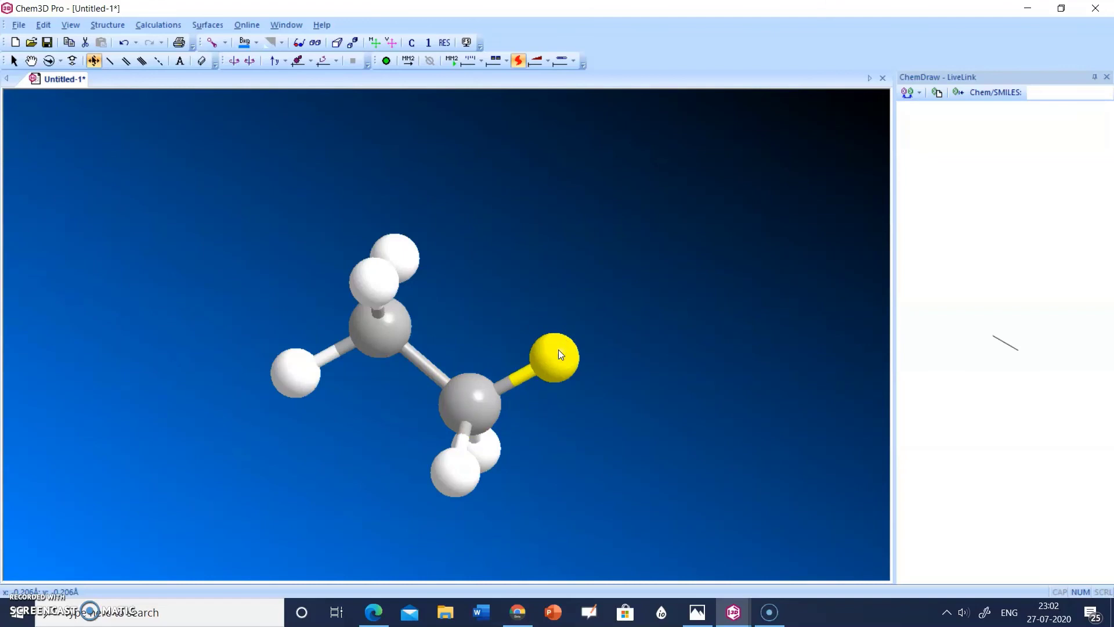
- Move the selected hydrogen slightly toward its carbon and rotate the ethane to a staggered end-on view along the carbon–carbon bond
mouse_move(558, 354)
mouse_down()
mouse_move(533, 369)
mouse_move(567, 356)
mouse_move(545, 367)
mouse_up()
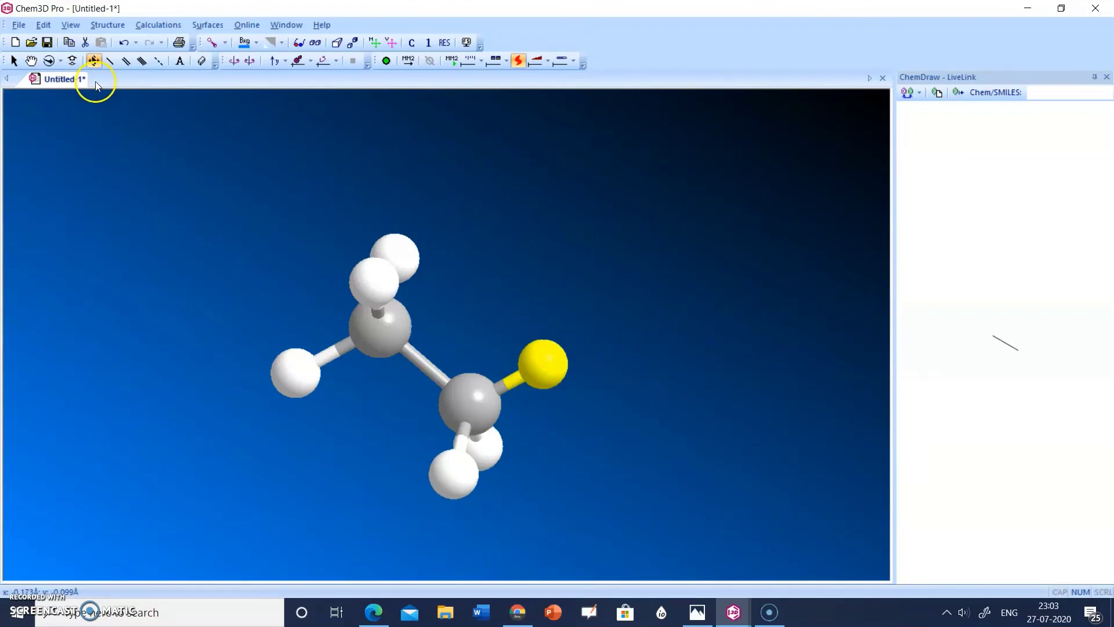
click(47, 61)
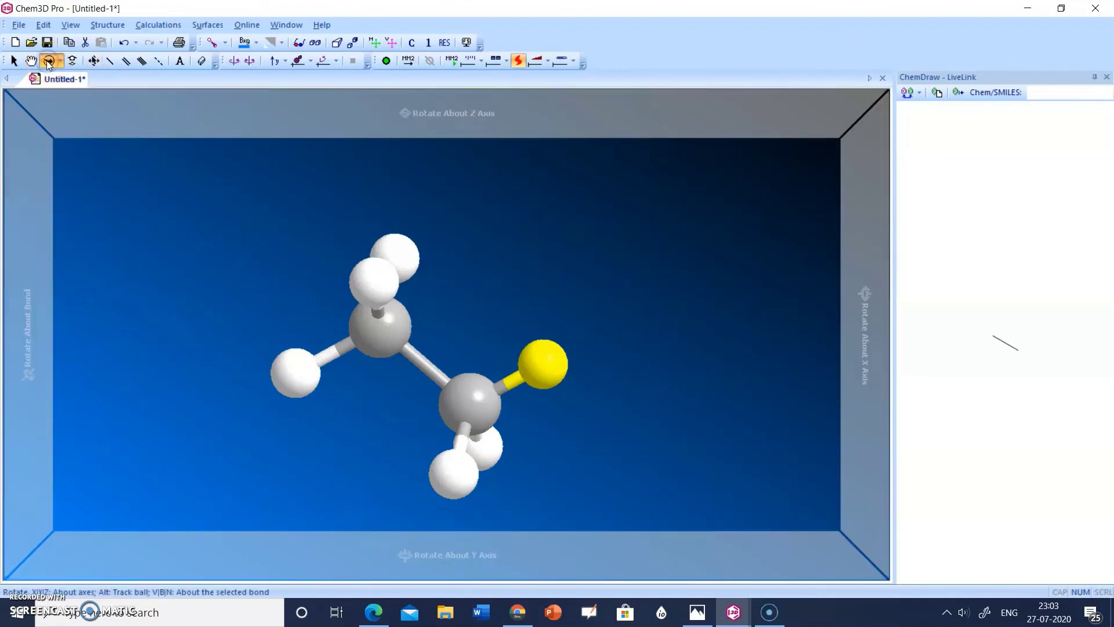
drag(463, 399, 312, 348)
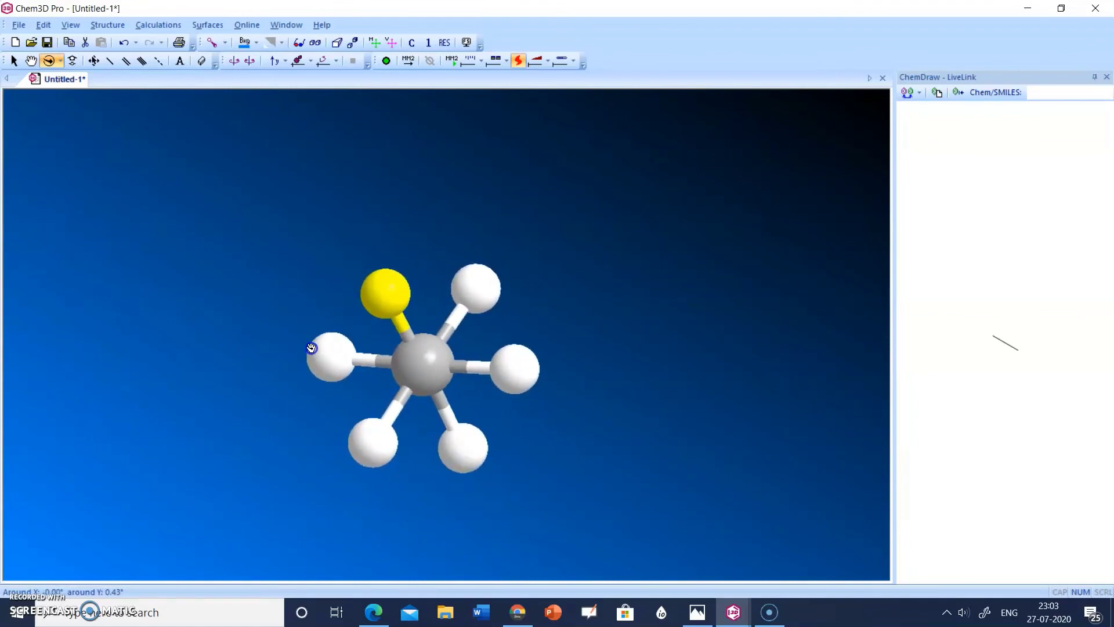
mouse_move(432, 370)
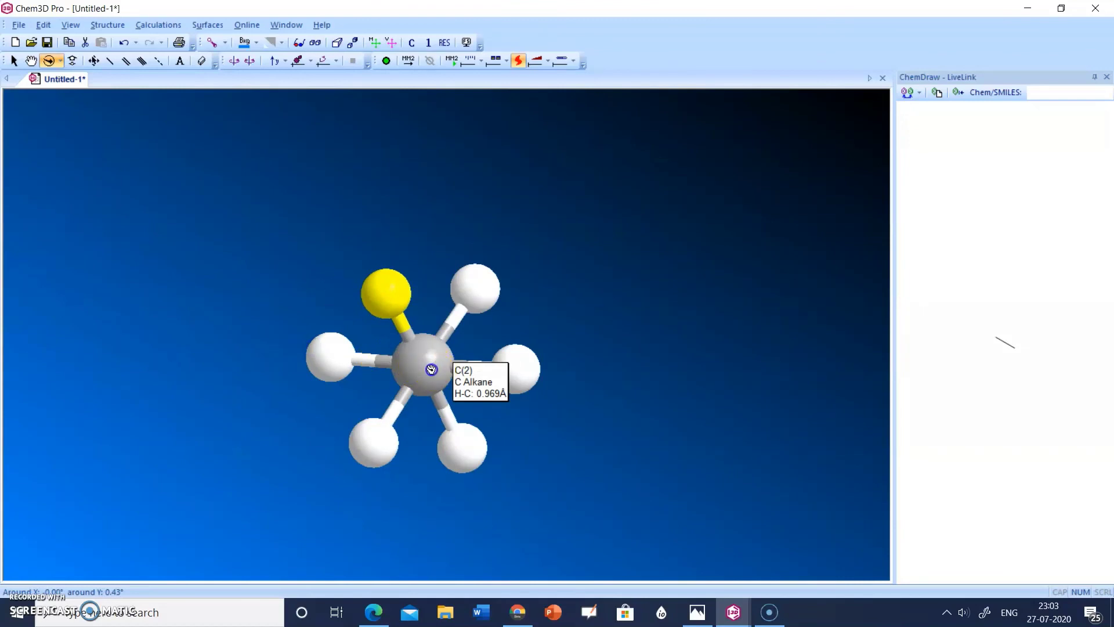
mouse_move(435, 370)
mouse_down()
mouse_move(426, 370)
mouse_move(437, 372)
mouse_up()
- Rotate the ethane back to a side view and move the selected upper hydrogen down in front of its carbon
drag(432, 375, 535, 347)
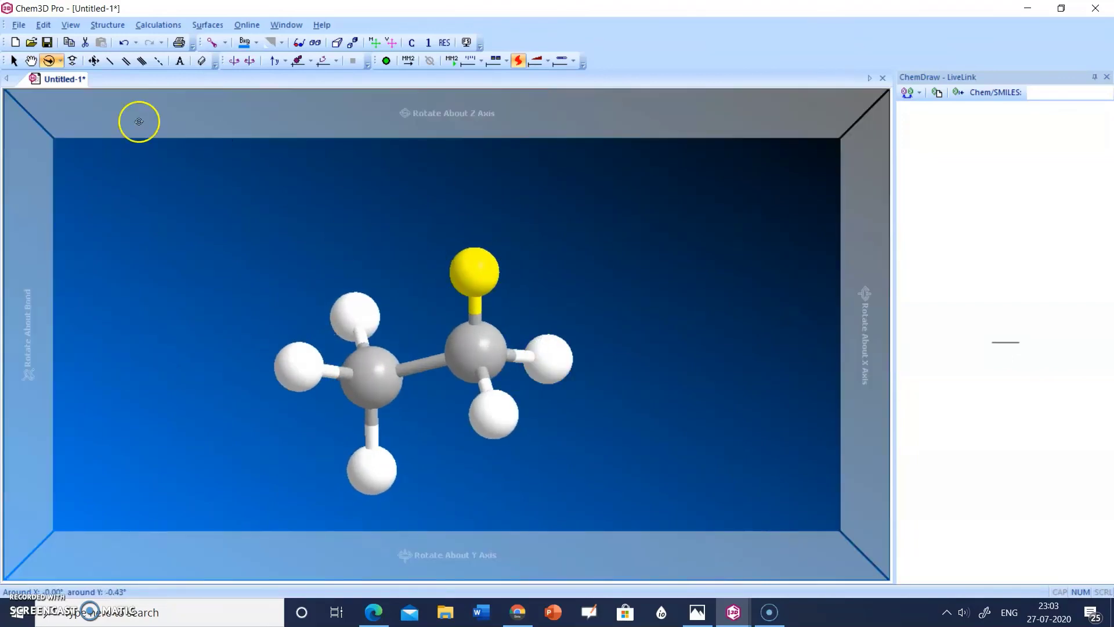
click(95, 61)
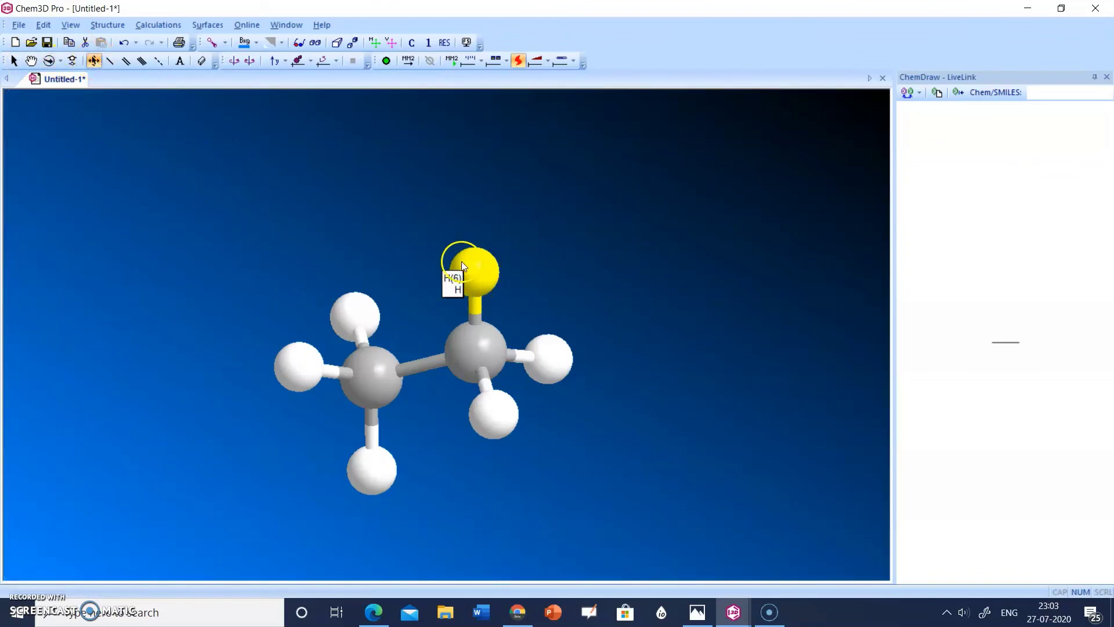
drag(468, 342, 460, 337)
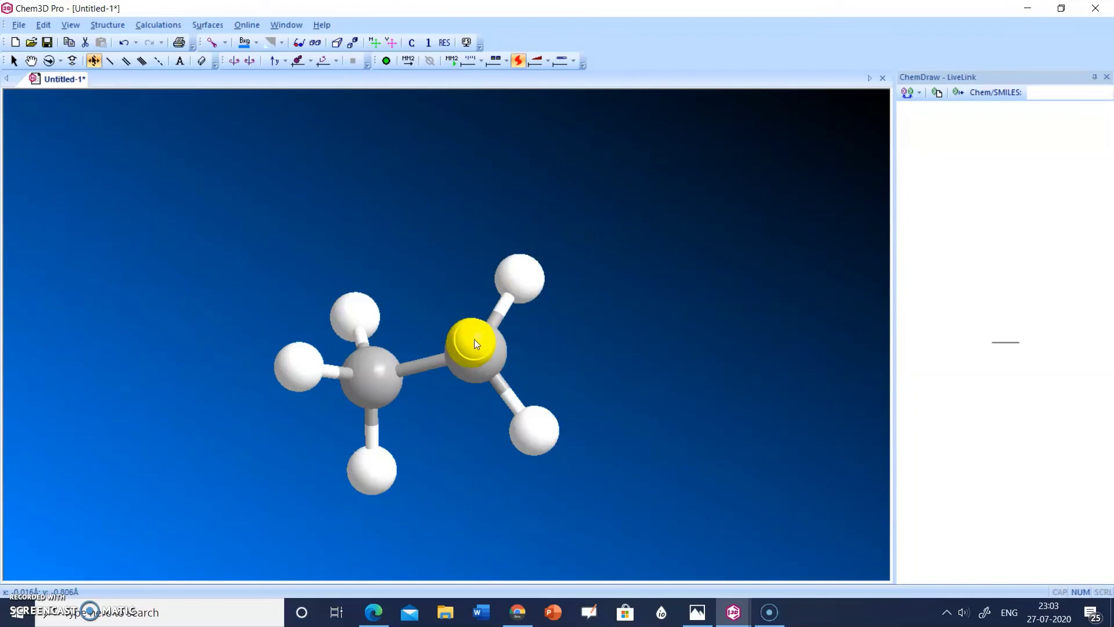
- Rotate the ethane to an end-on view along the carbon–carbon bond, with the front carbon covering the rear one
click(49, 61)
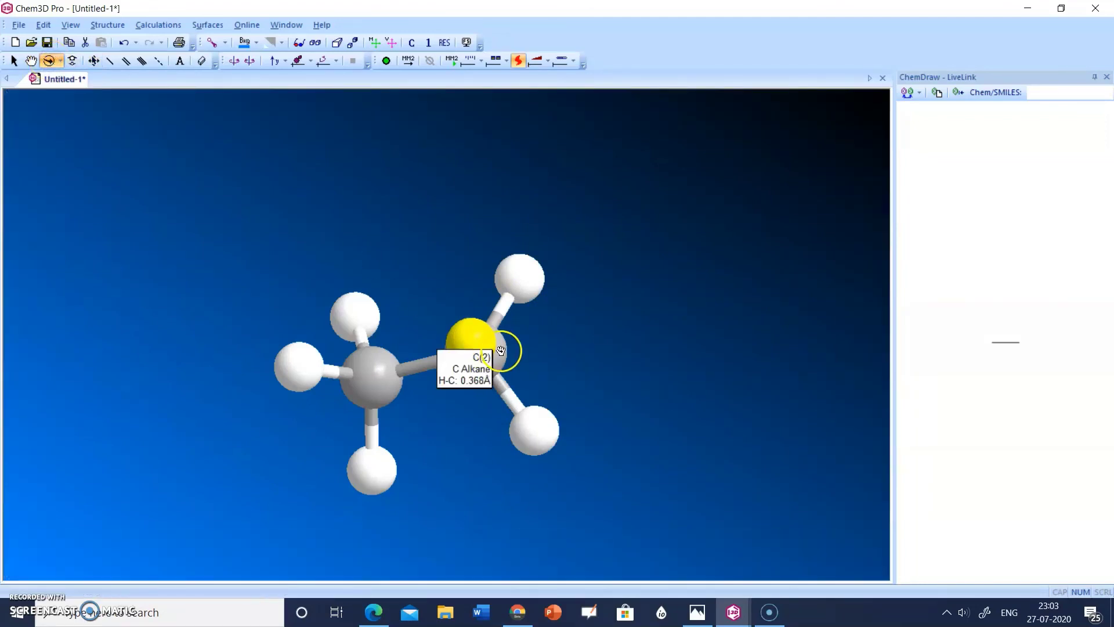
drag(401, 281, 400, 400)
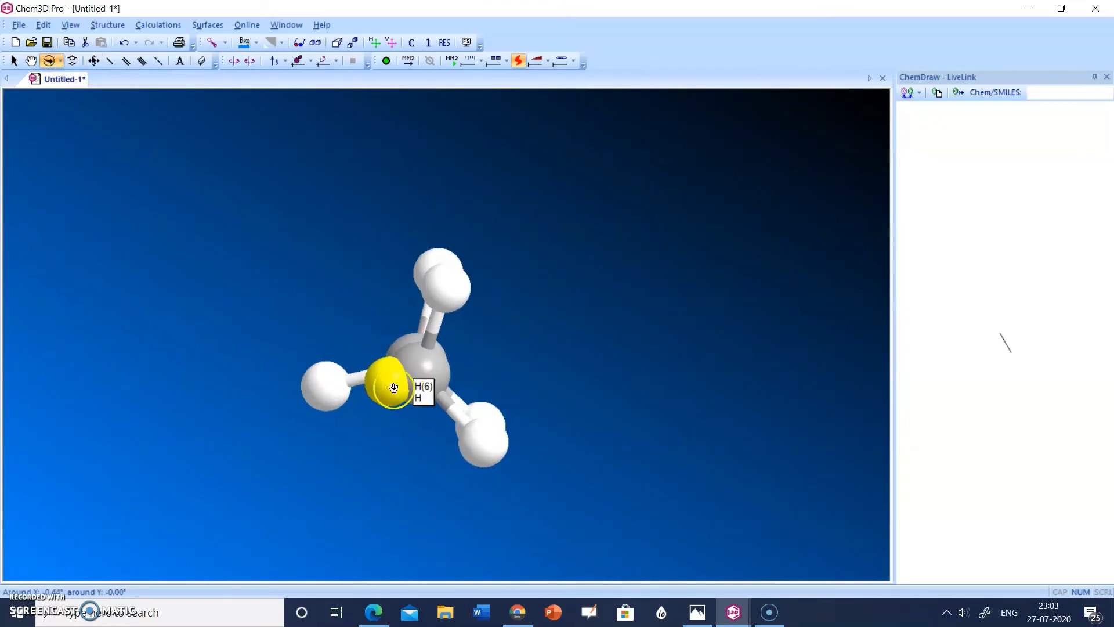
drag(432, 367, 429, 364)
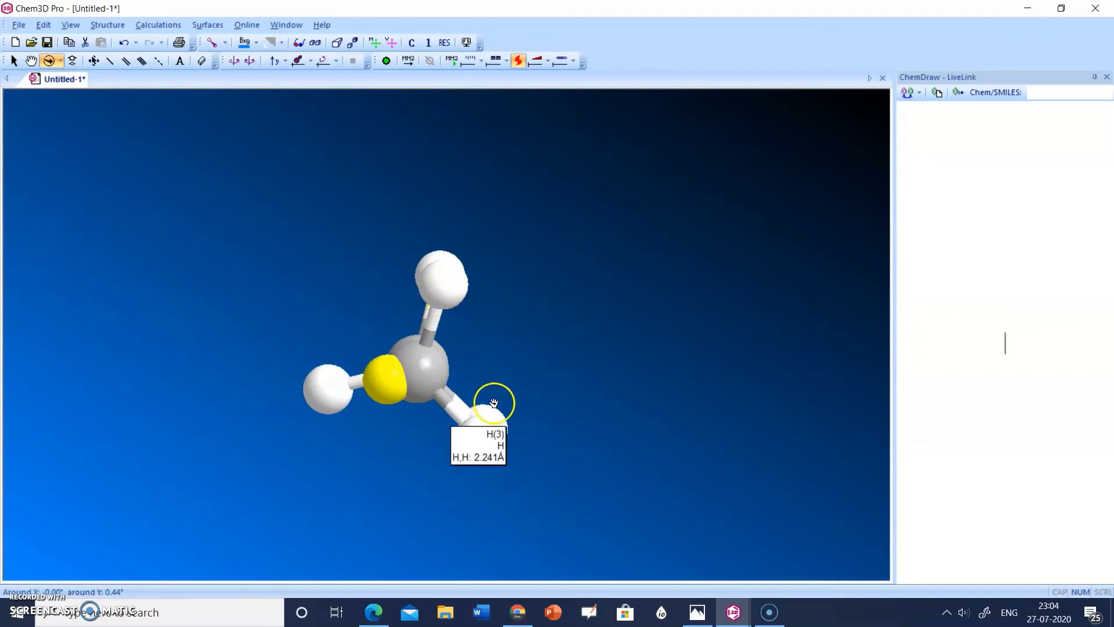
mouse_move(462, 410)
mouse_move(440, 292)
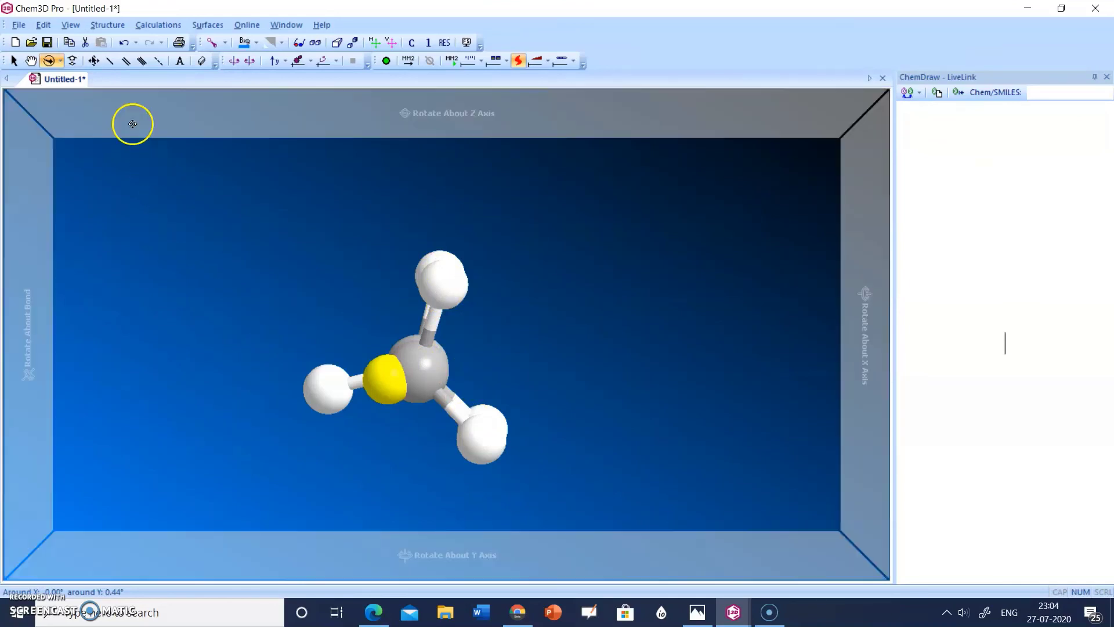
- Move the selected front hydrogen outward from the carbon until it overlaps the rear hydrogen in the eclipsed arrangement
click(92, 64)
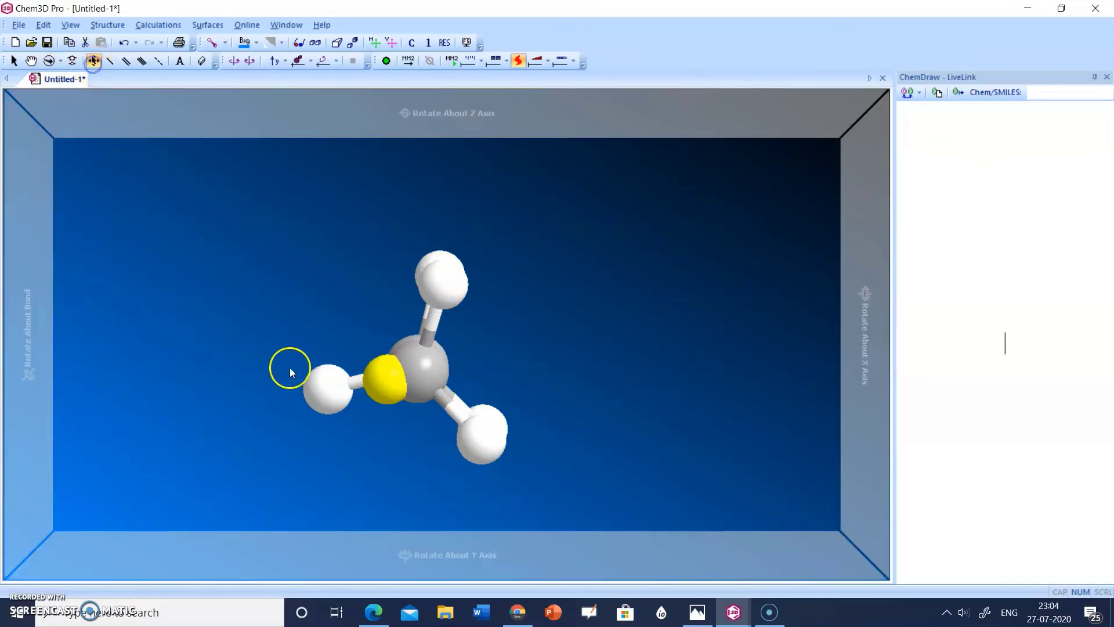
mouse_move(376, 392)
drag(382, 385, 281, 323)
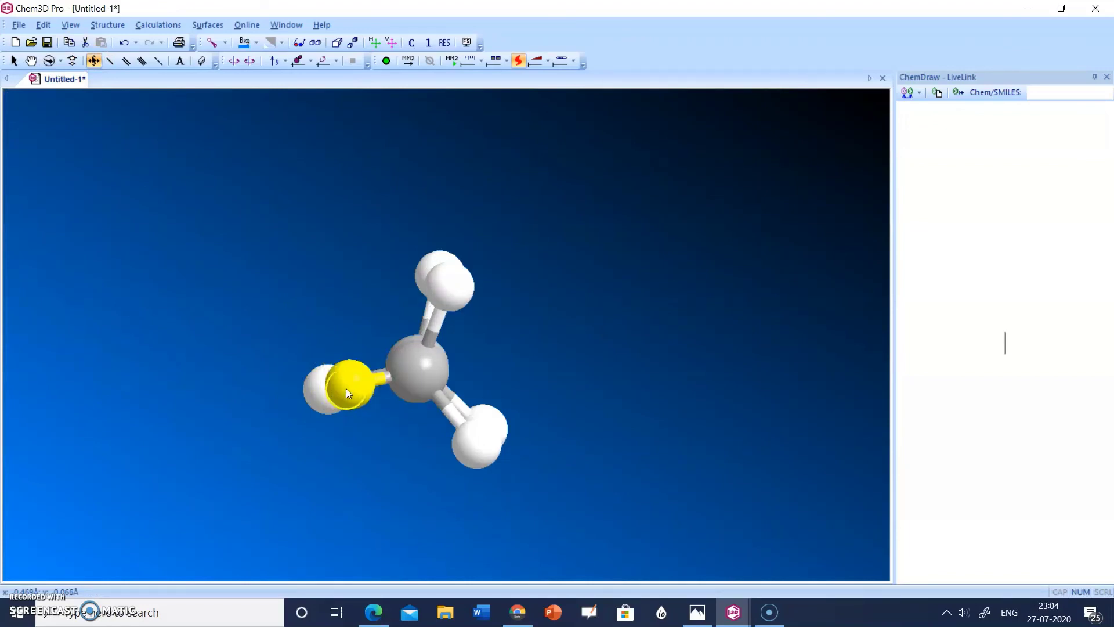
mouse_move(450, 380)
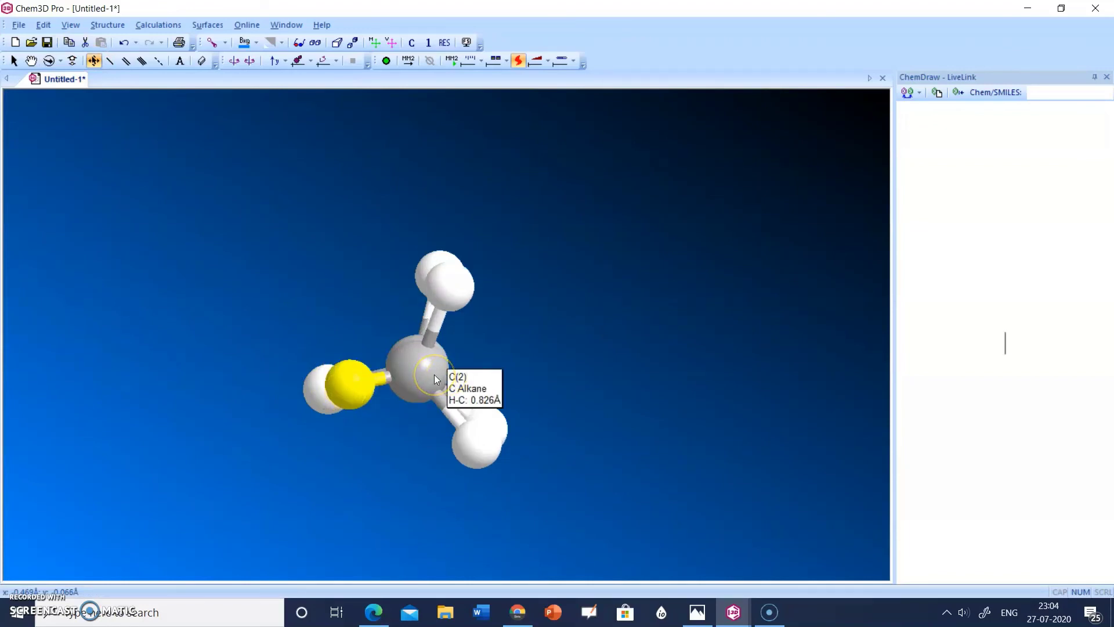